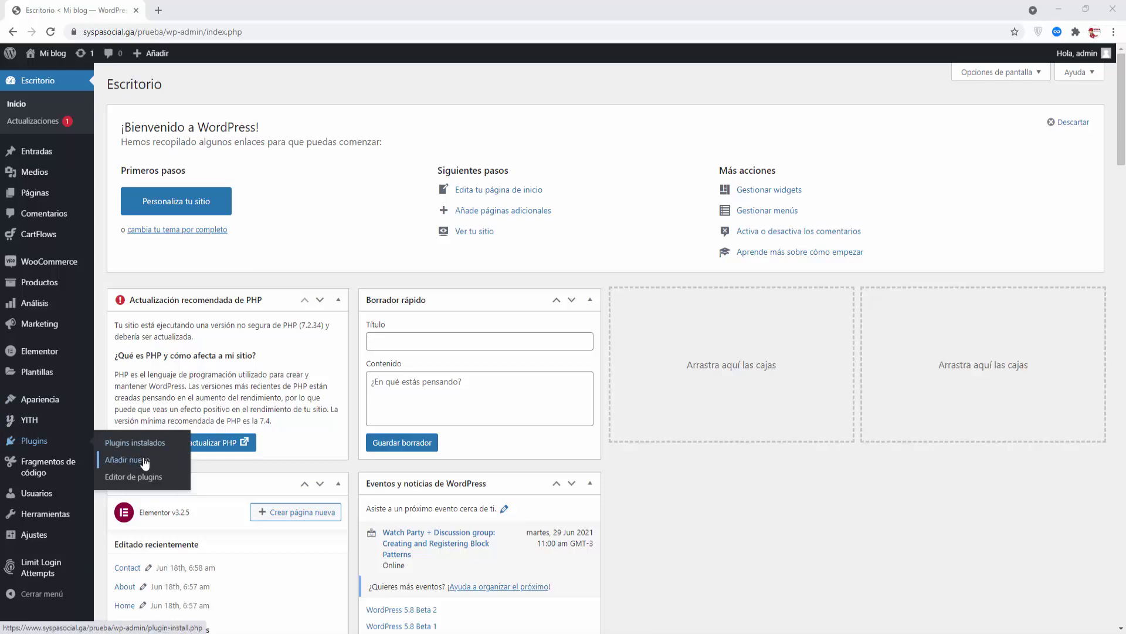
- Upload the plugin file Telegram-elfsight.zip, install it and activate it
click(127, 459)
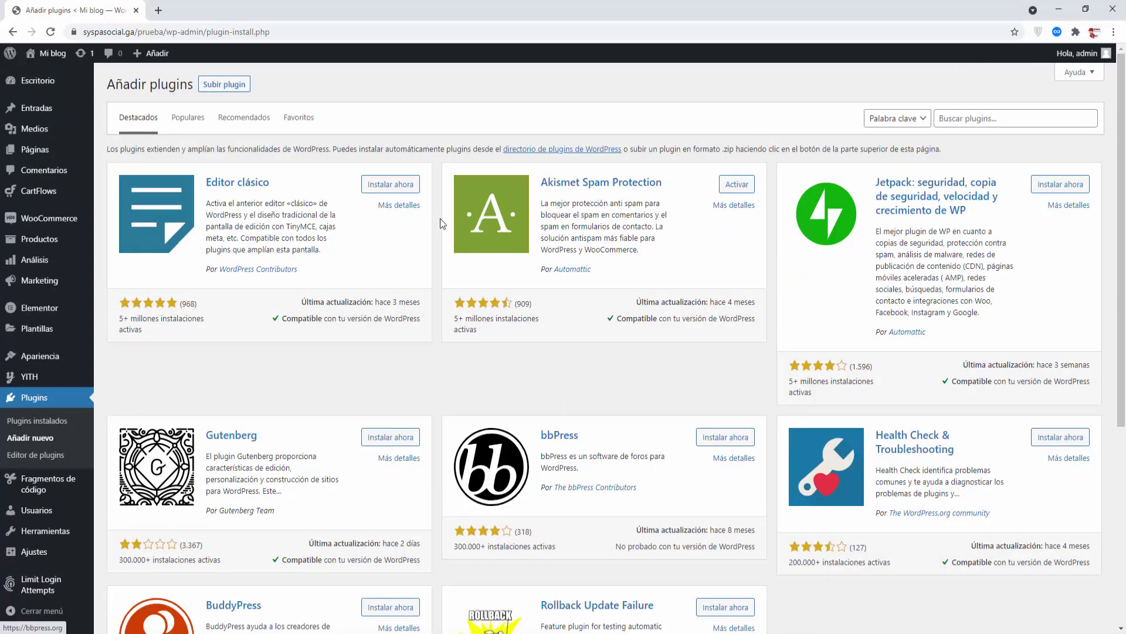
click(219, 88)
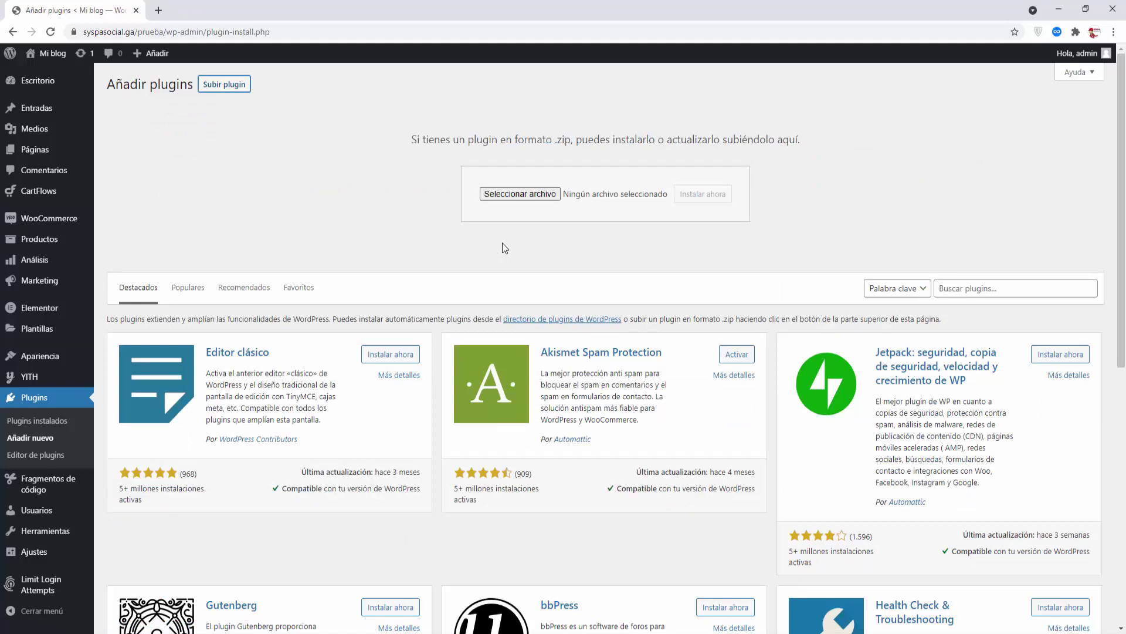
click(515, 195)
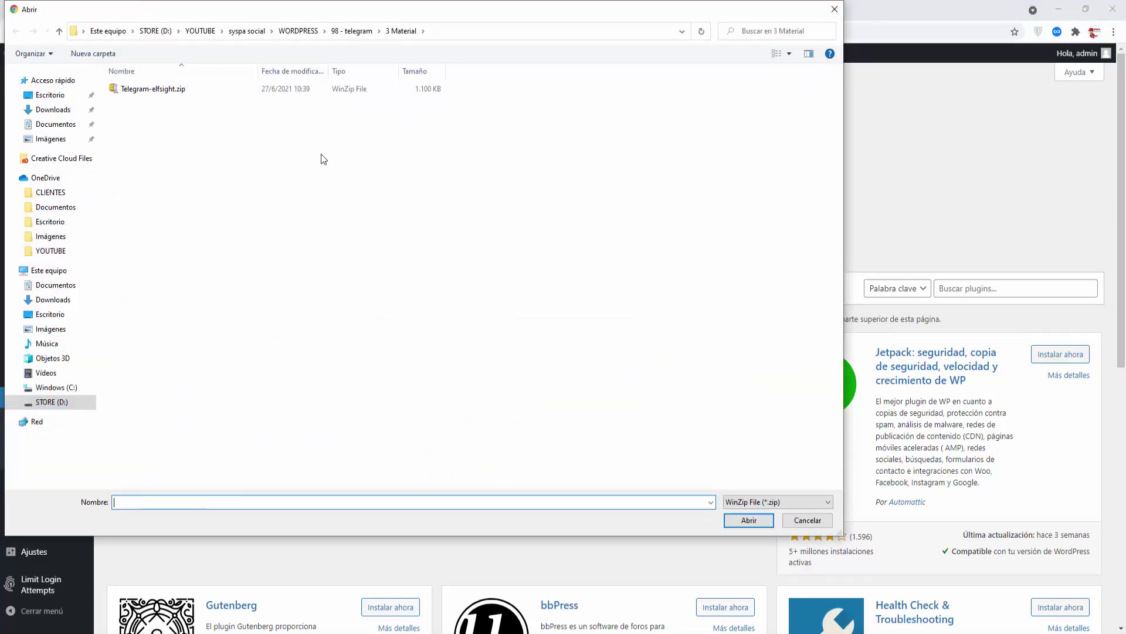
click(154, 88)
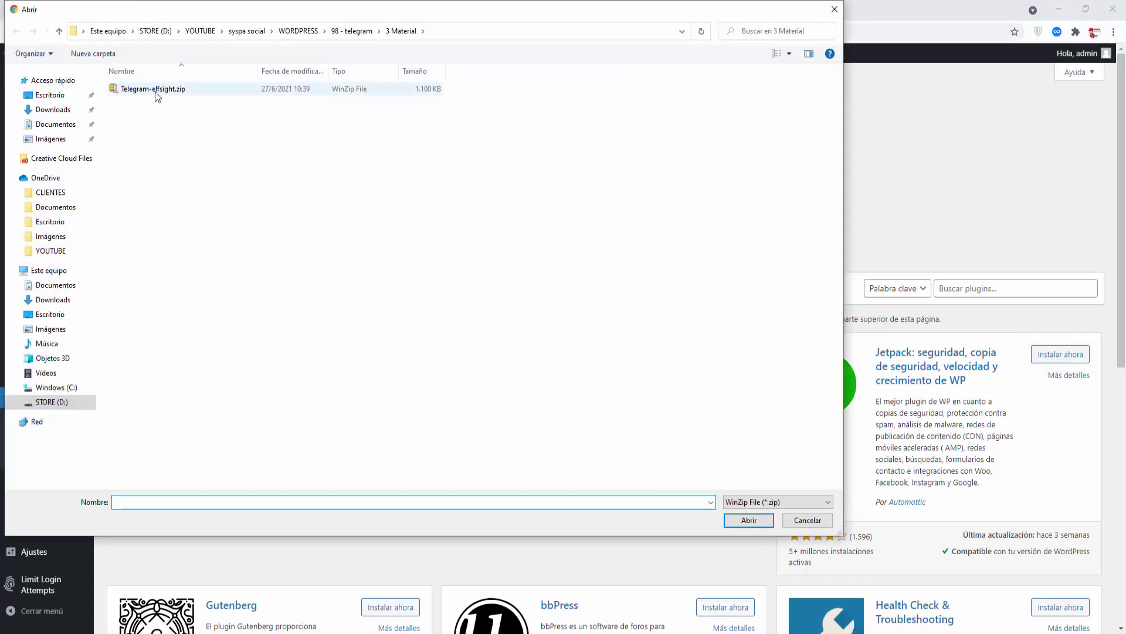
click(748, 519)
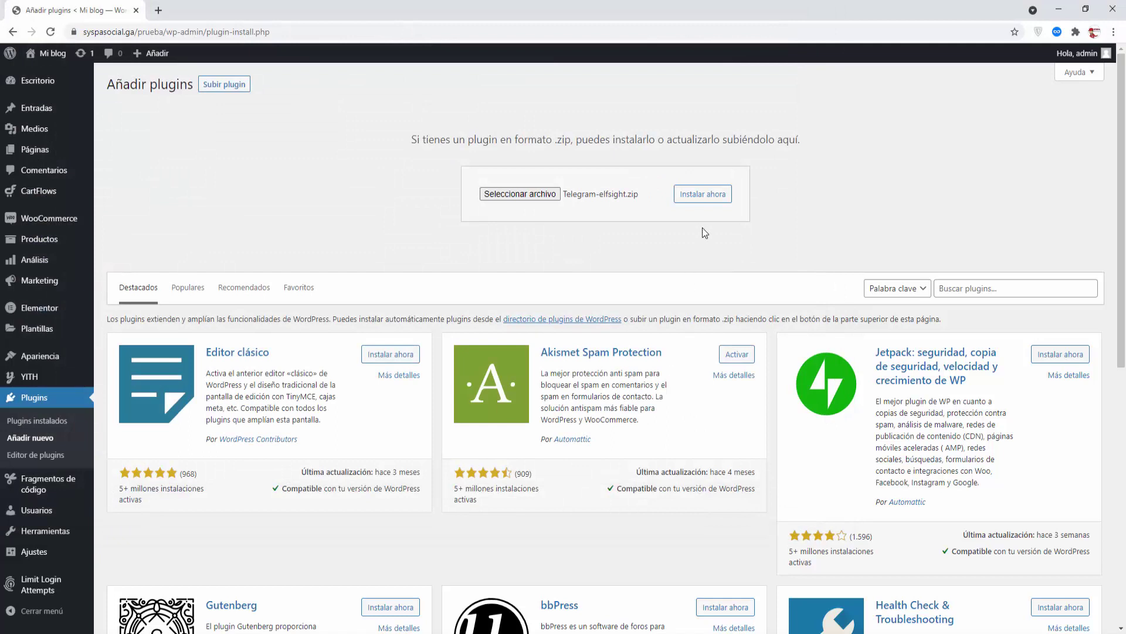
click(711, 194)
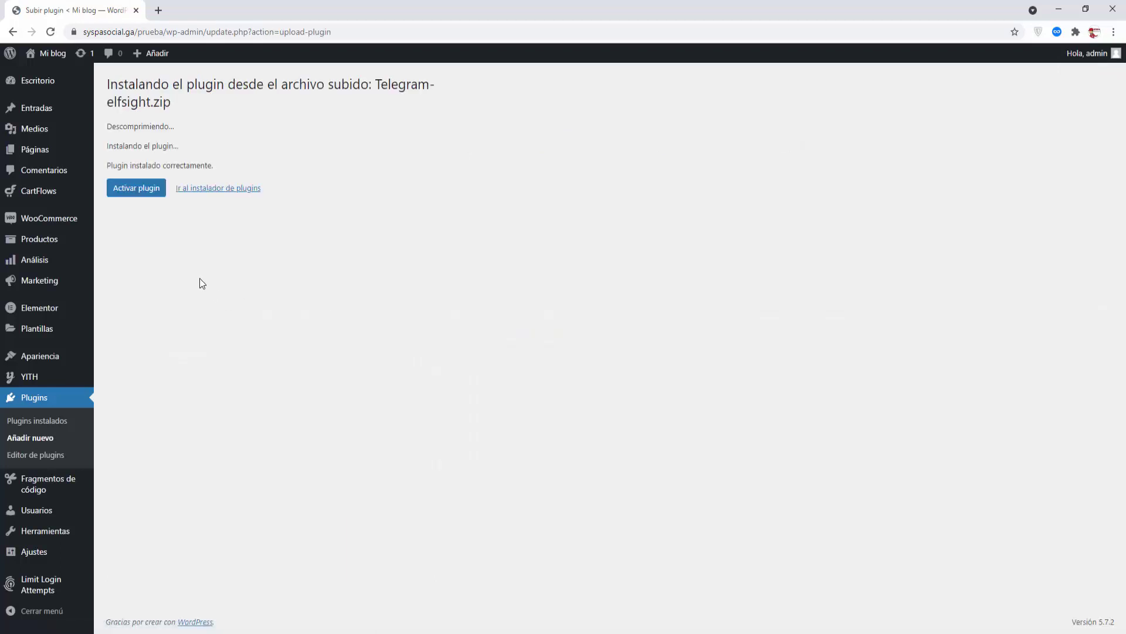
click(136, 188)
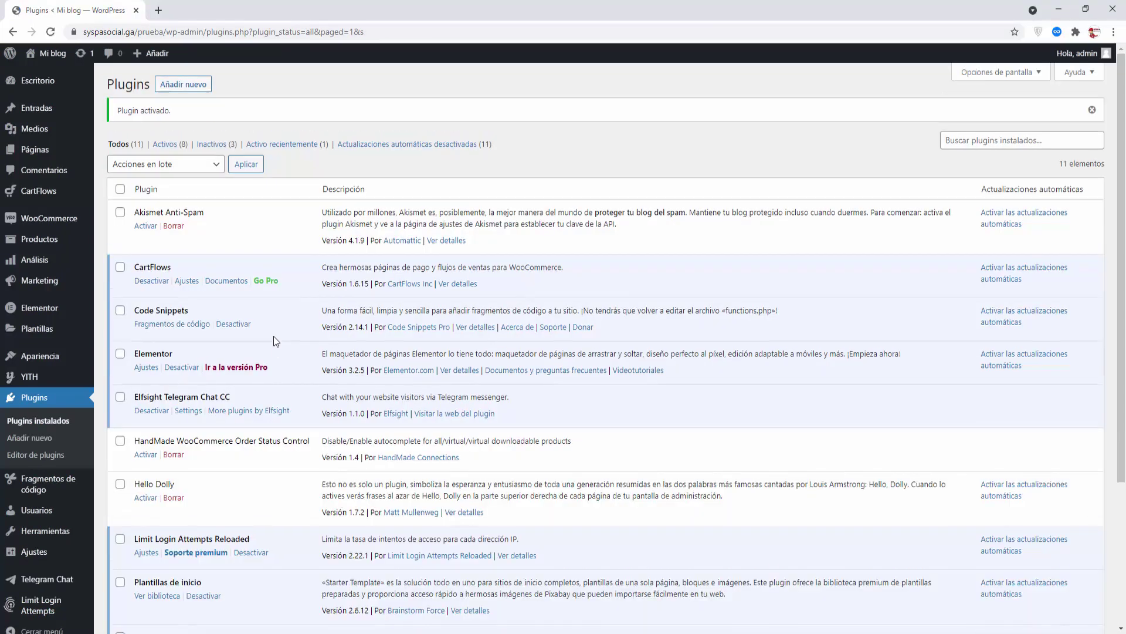
- Start creating a new Telegram Chat widget and translate the page into Spanish
click(50, 581)
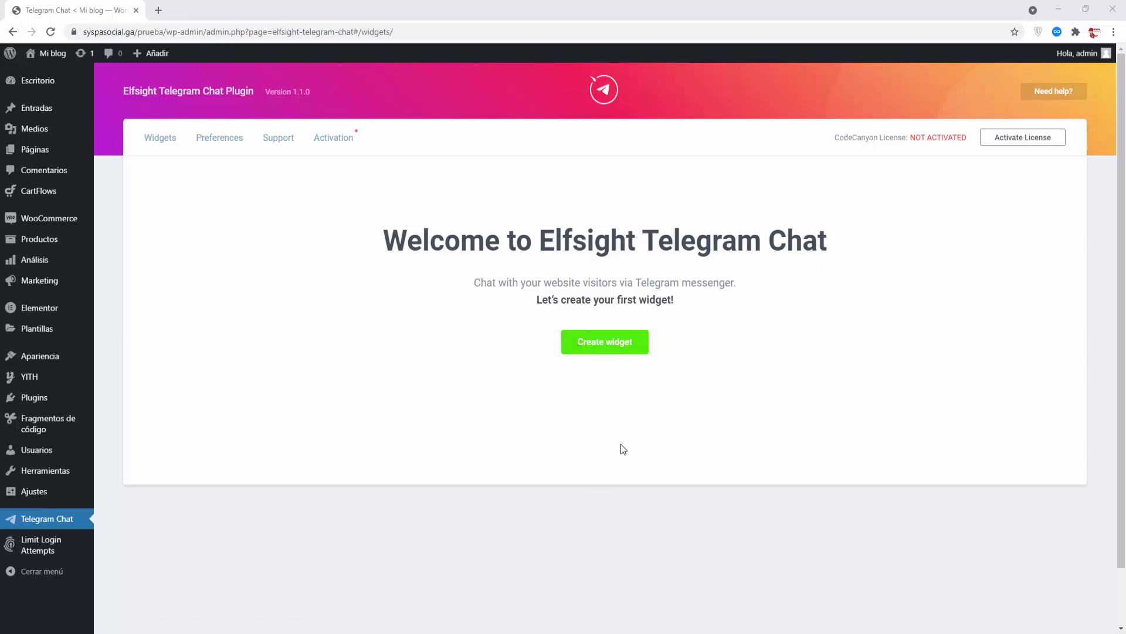
click(603, 346)
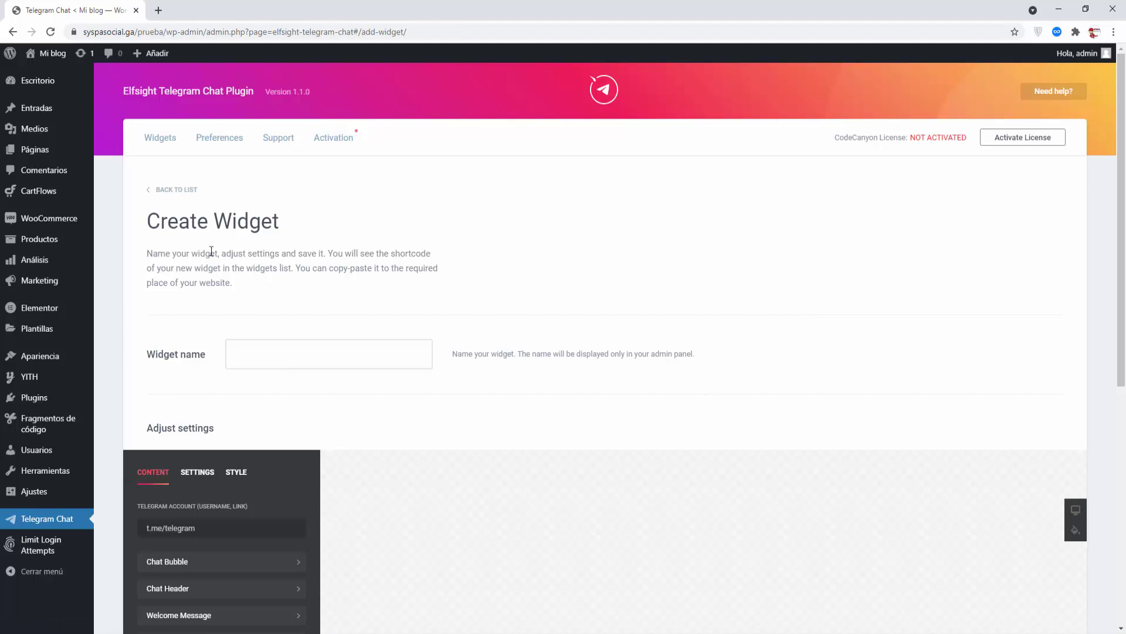
right_click(403, 251)
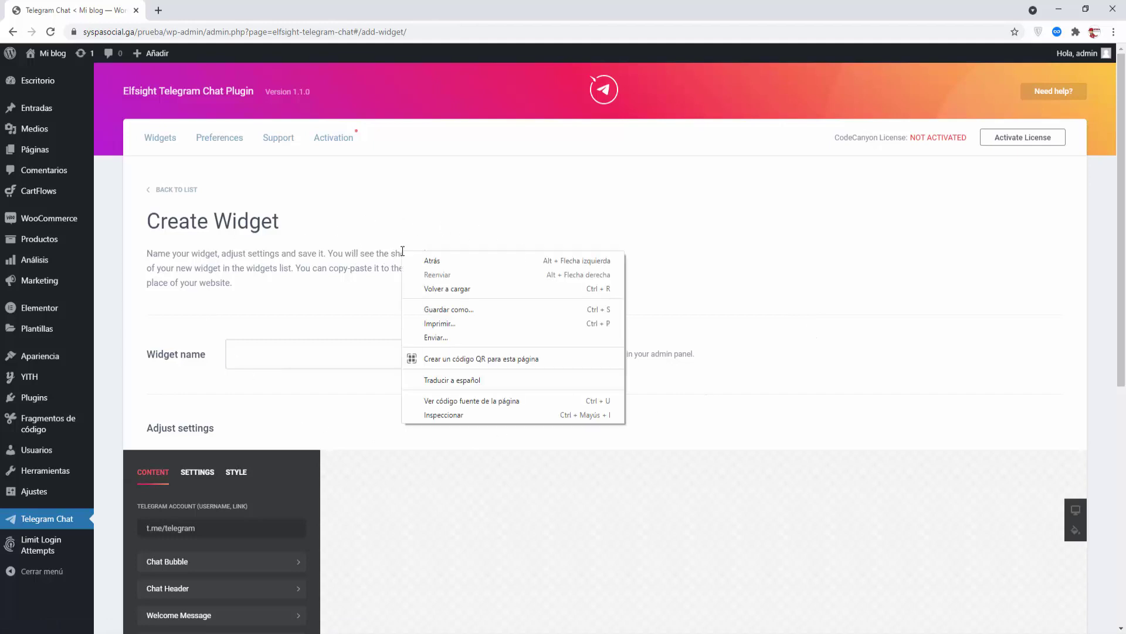
click(452, 381)
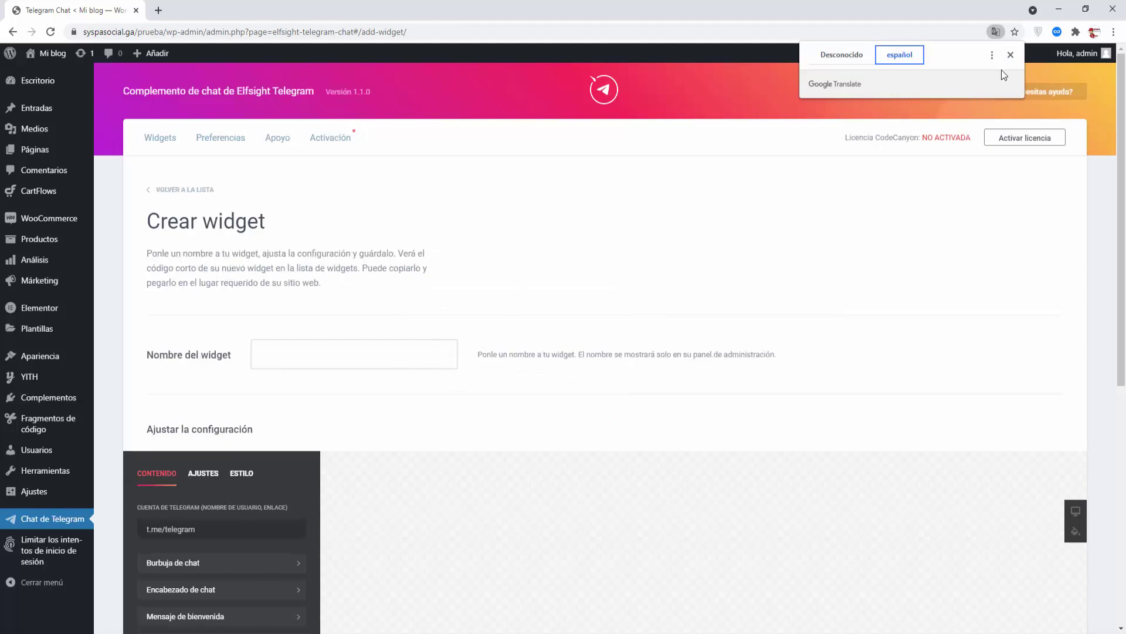
click(1010, 56)
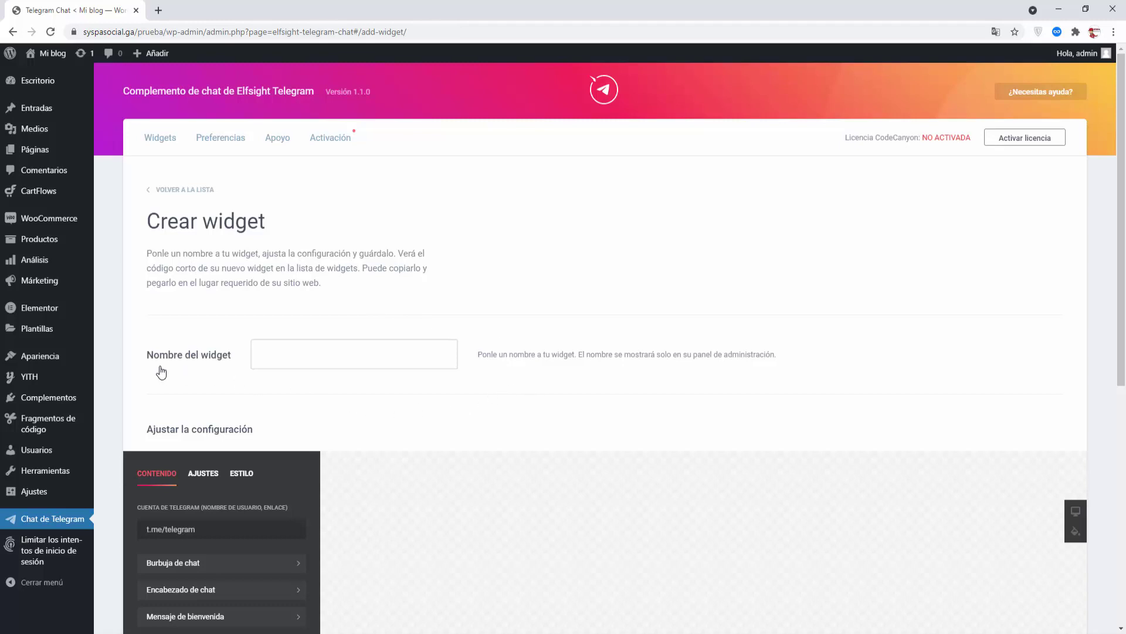
- Name the widget Chat Asistencia and set its Telegram account to t.me/syspatelegram
click(264, 353)
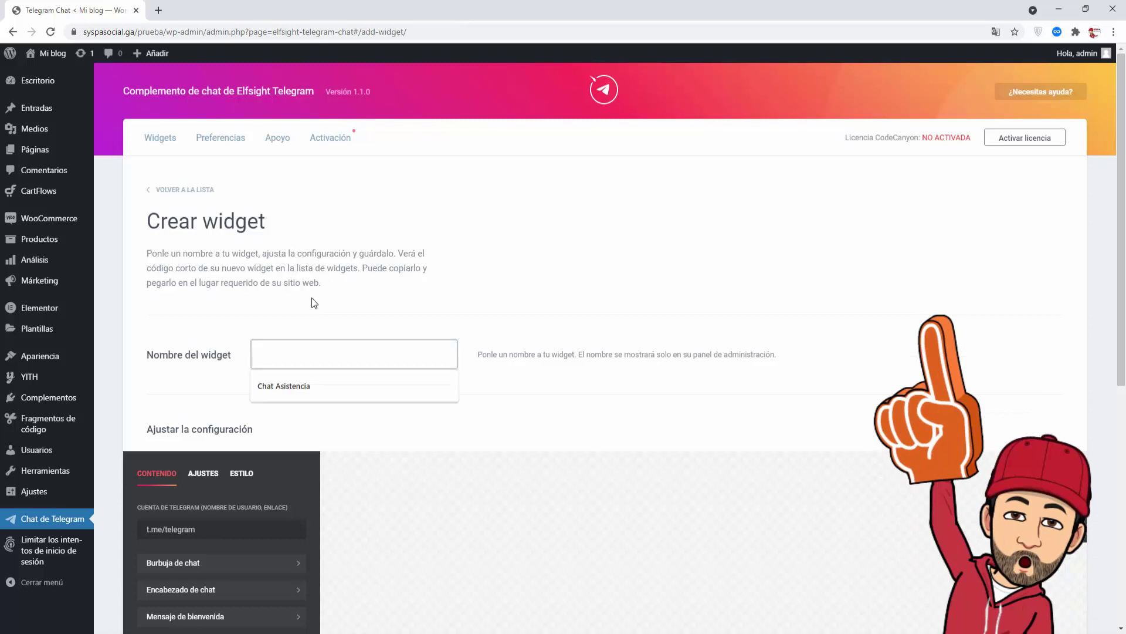
click(294, 385)
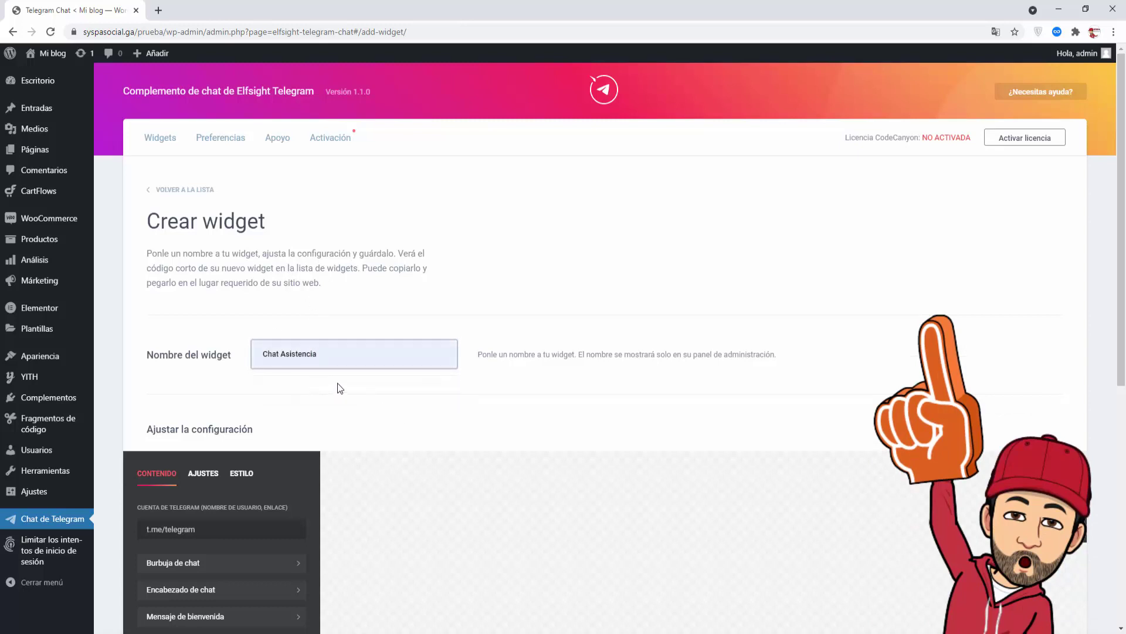
scroll(338, 385, down, 5)
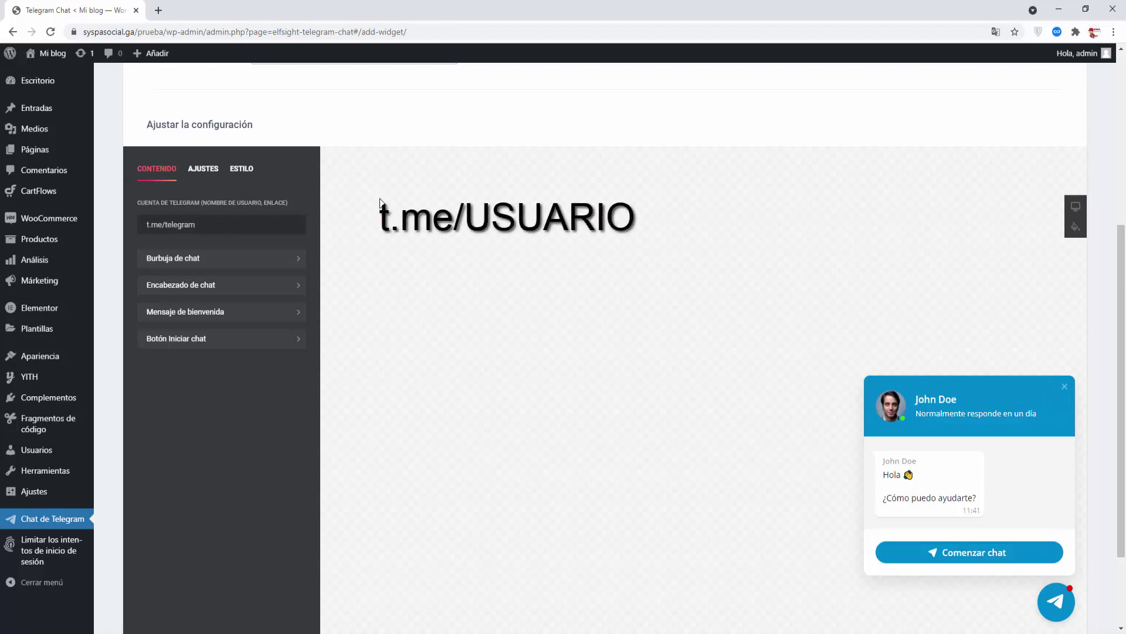
text(t.me/)
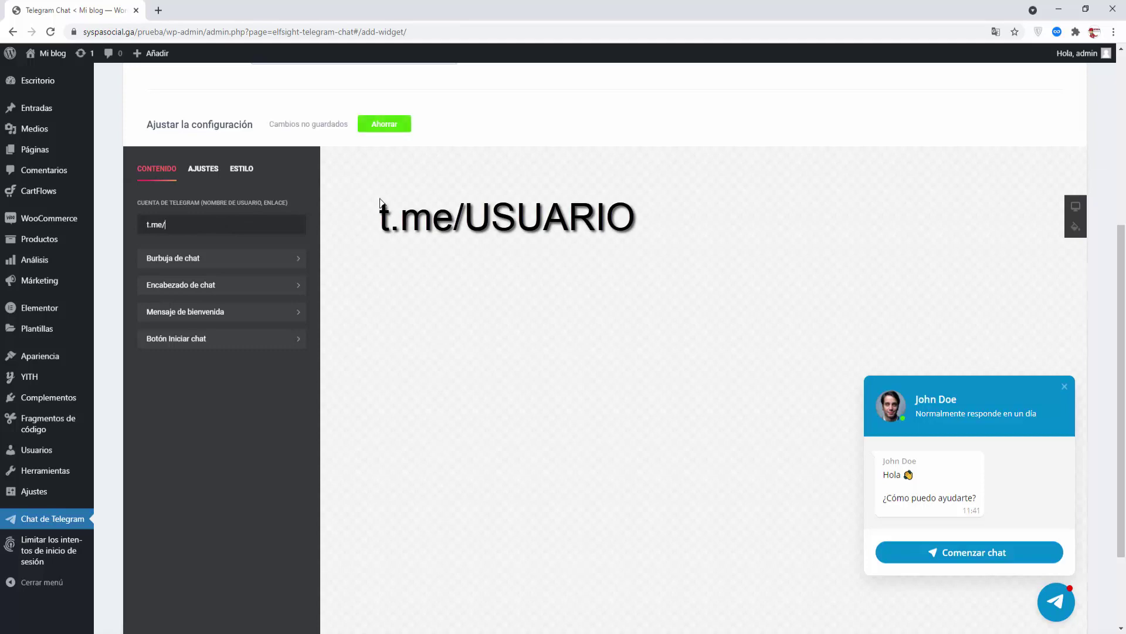
text(syspatelegram)
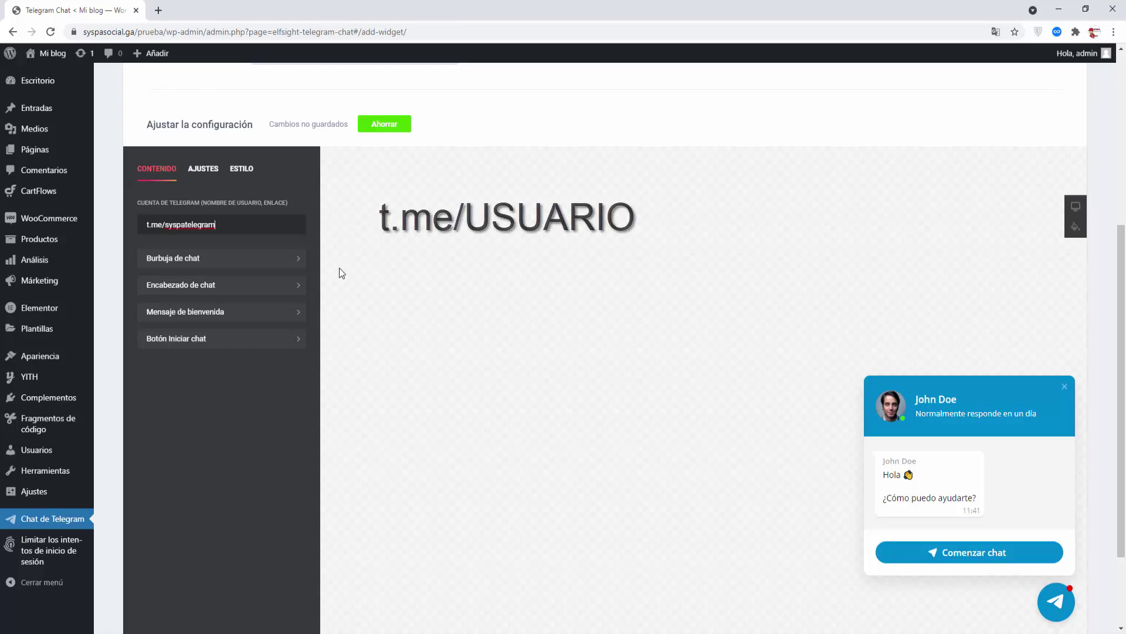
- Change the chat bubble's icon to the speech balloon with three dots
click(298, 263)
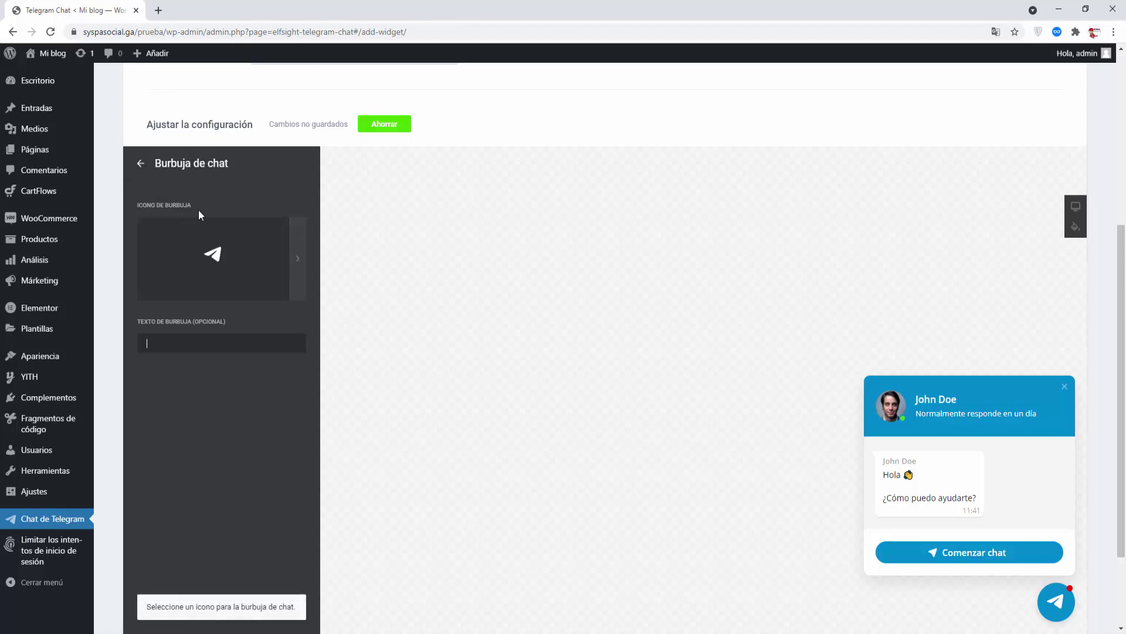
click(301, 258)
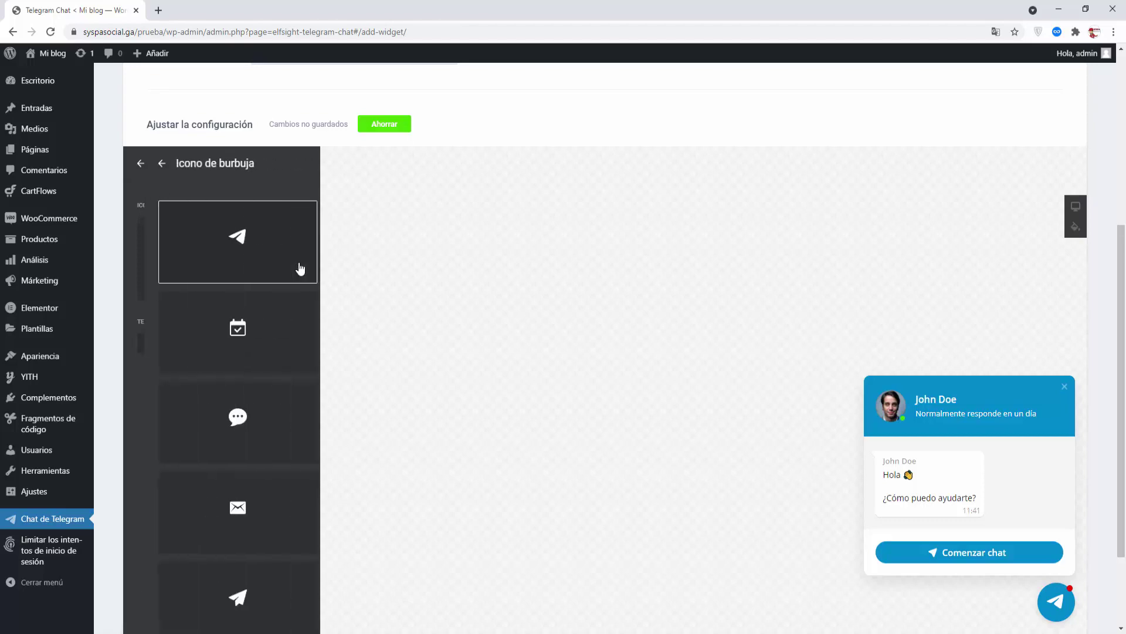
scroll(516, 327, down, 1)
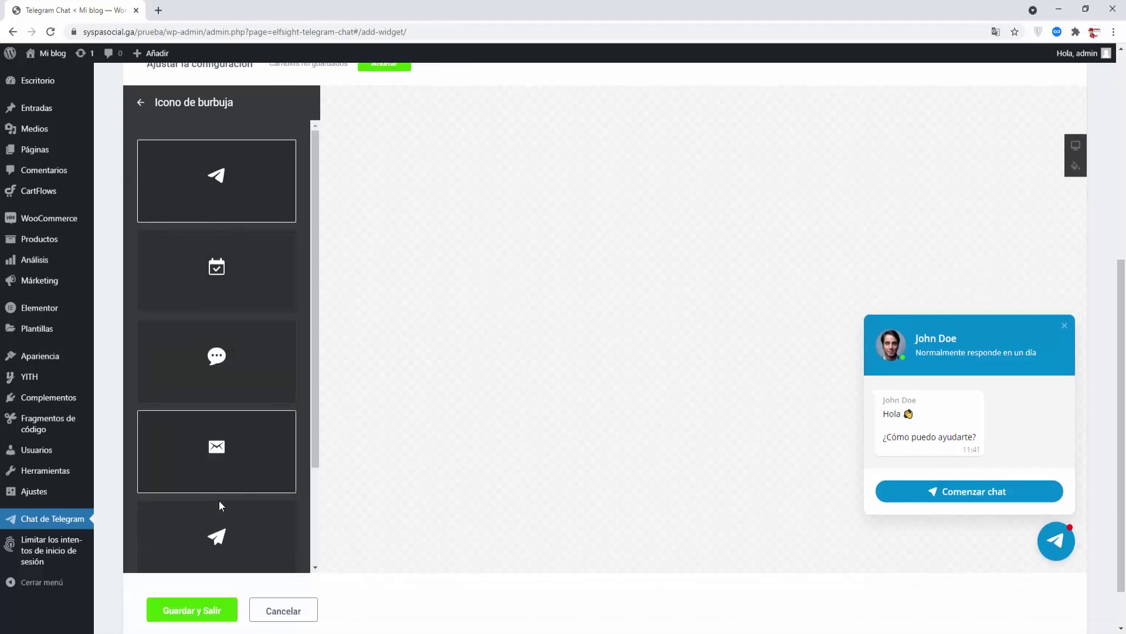
click(216, 362)
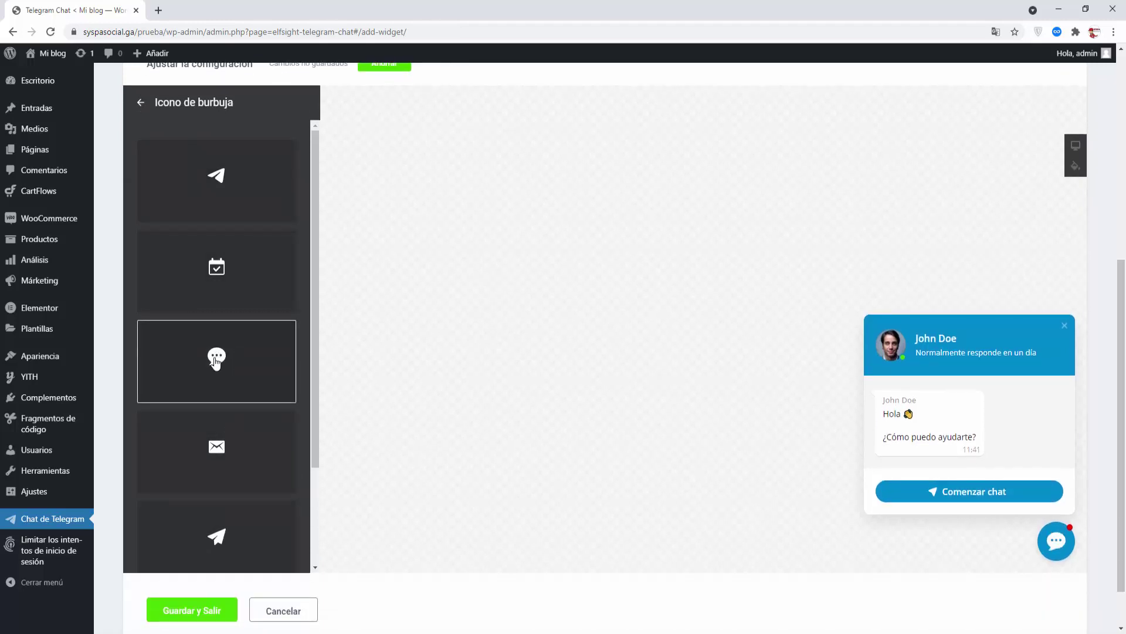
scroll(256, 517, up, 3)
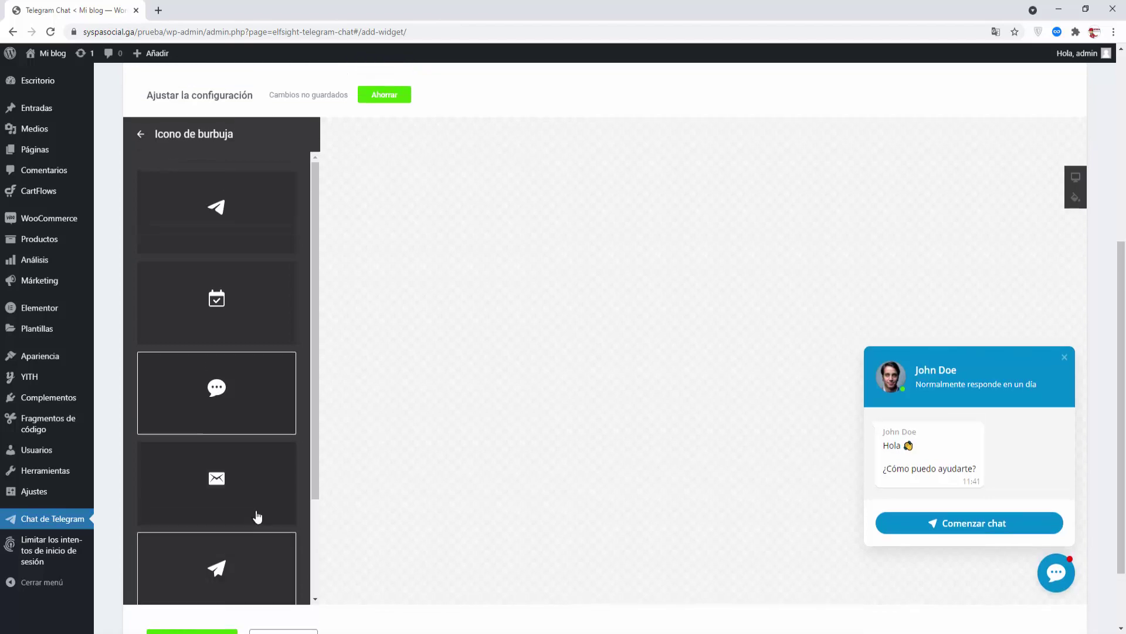
scroll(181, 399, down, 2)
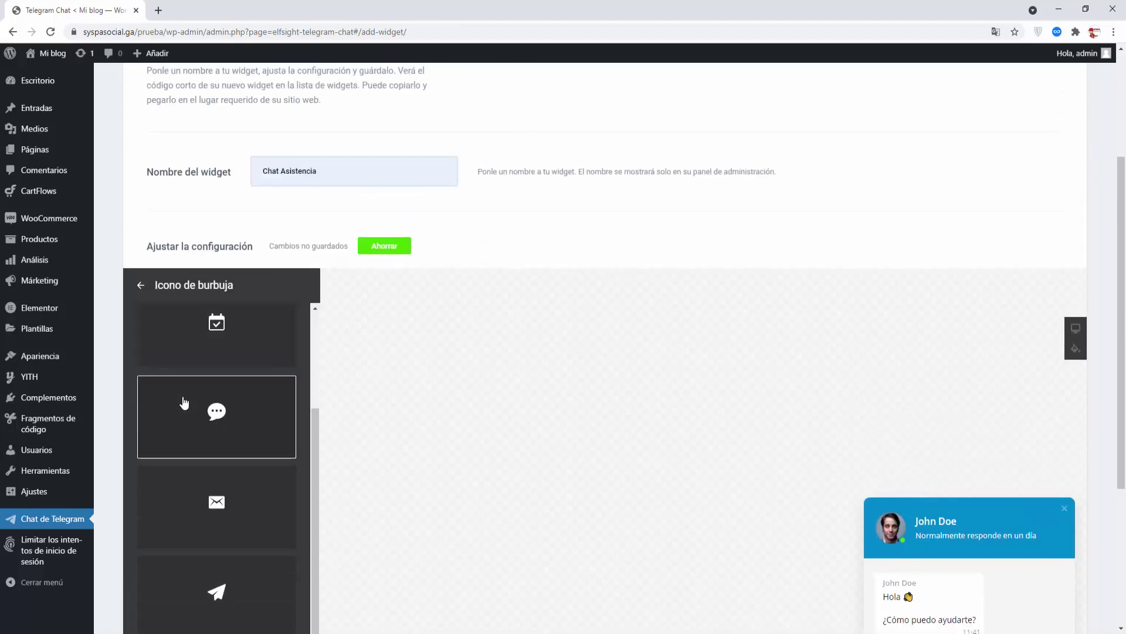
click(141, 288)
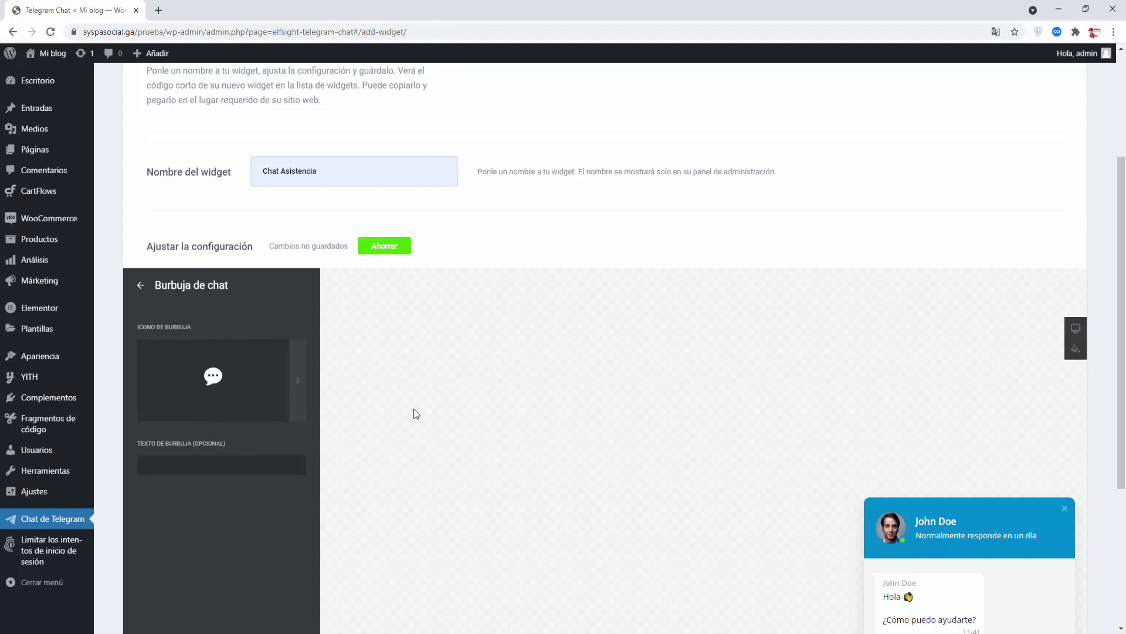
- Set the chat bubble's optional text to Chat Asistencia and return to the widget's content settings
text(CHat)
key(BackSpace)
text(hat Asistencia)
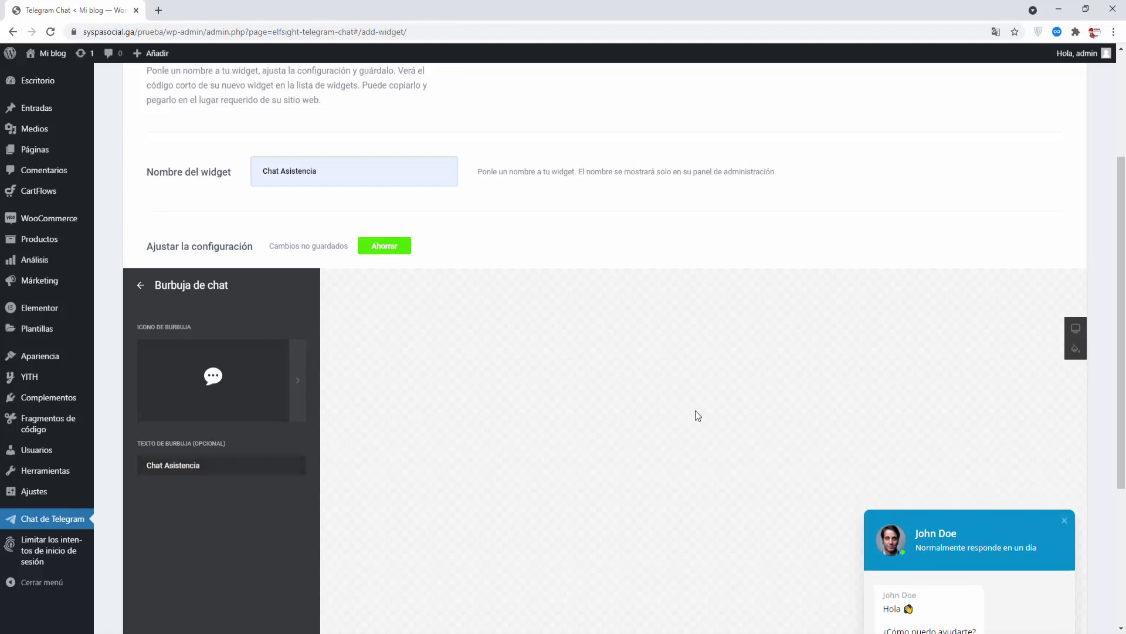
scroll(696, 411, down, 3)
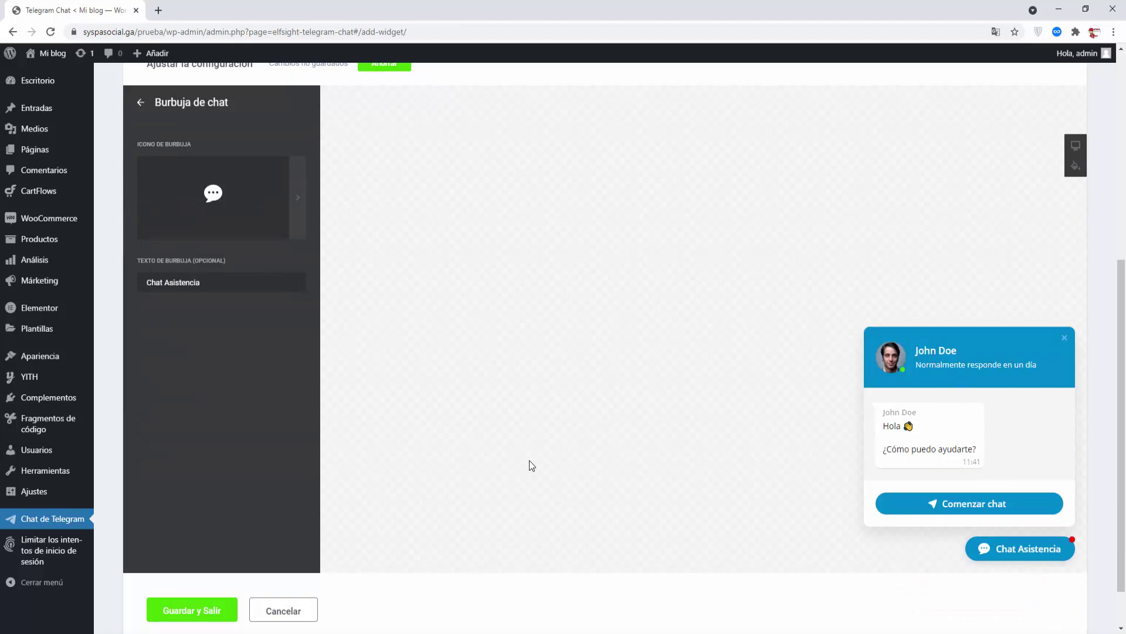
scroll(529, 460, up, 2)
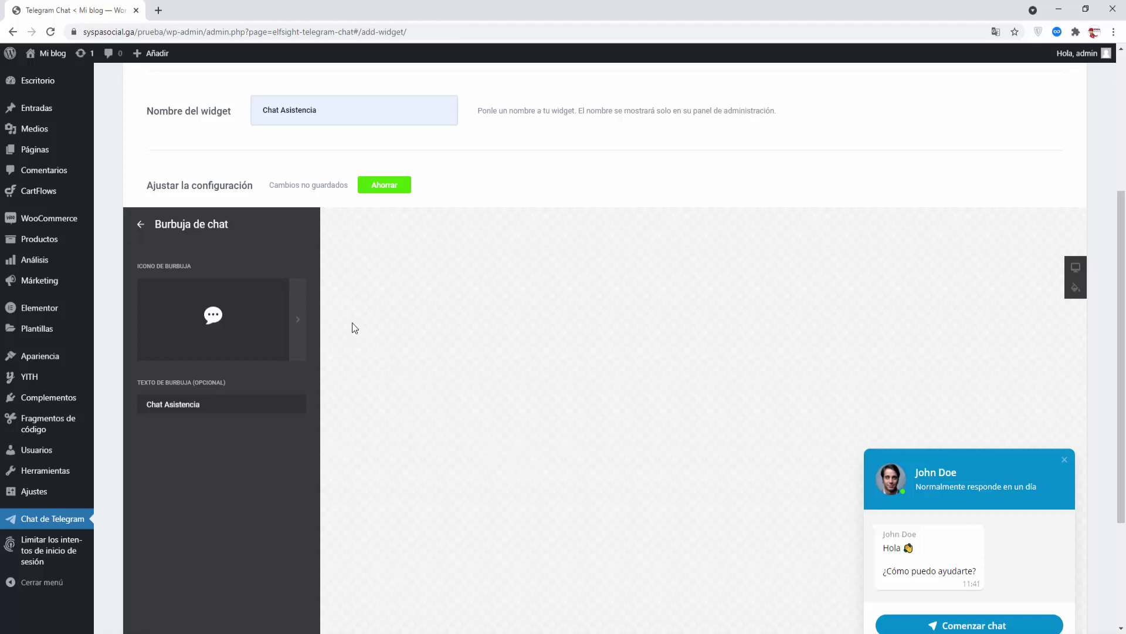
click(139, 225)
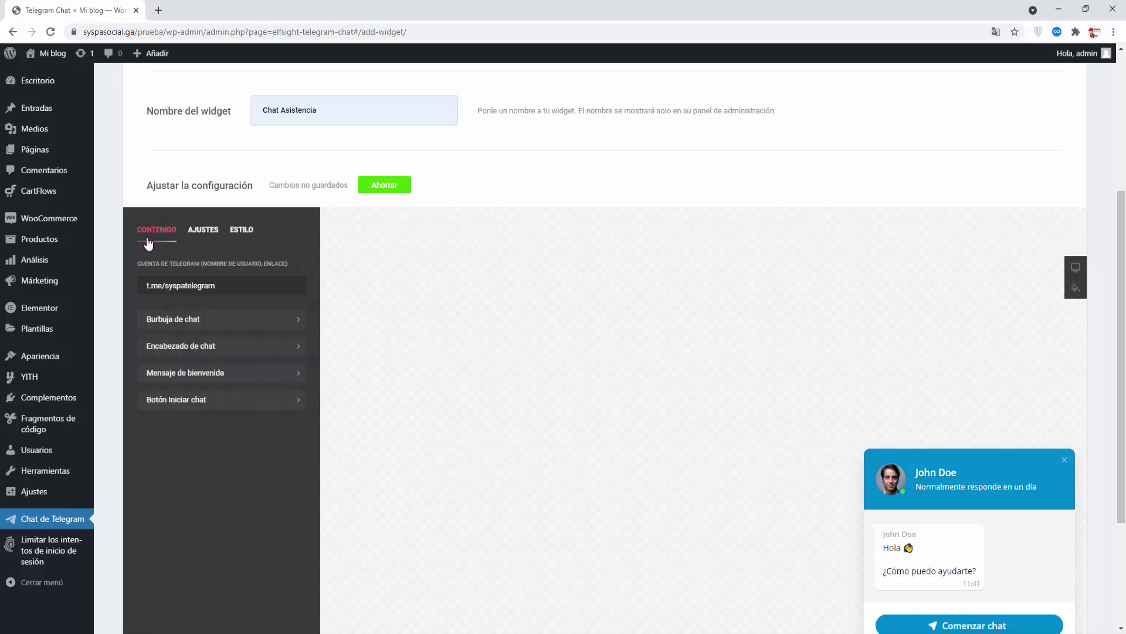
- Change the name in the chat header to SYSPA
scroll(587, 381, down, 1)
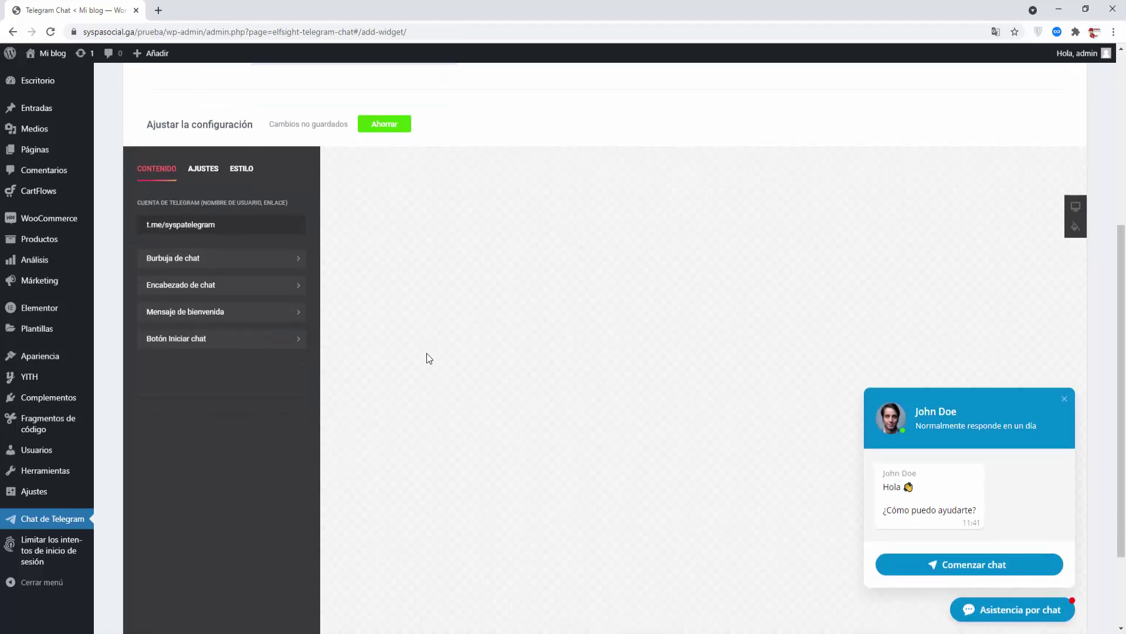
click(296, 286)
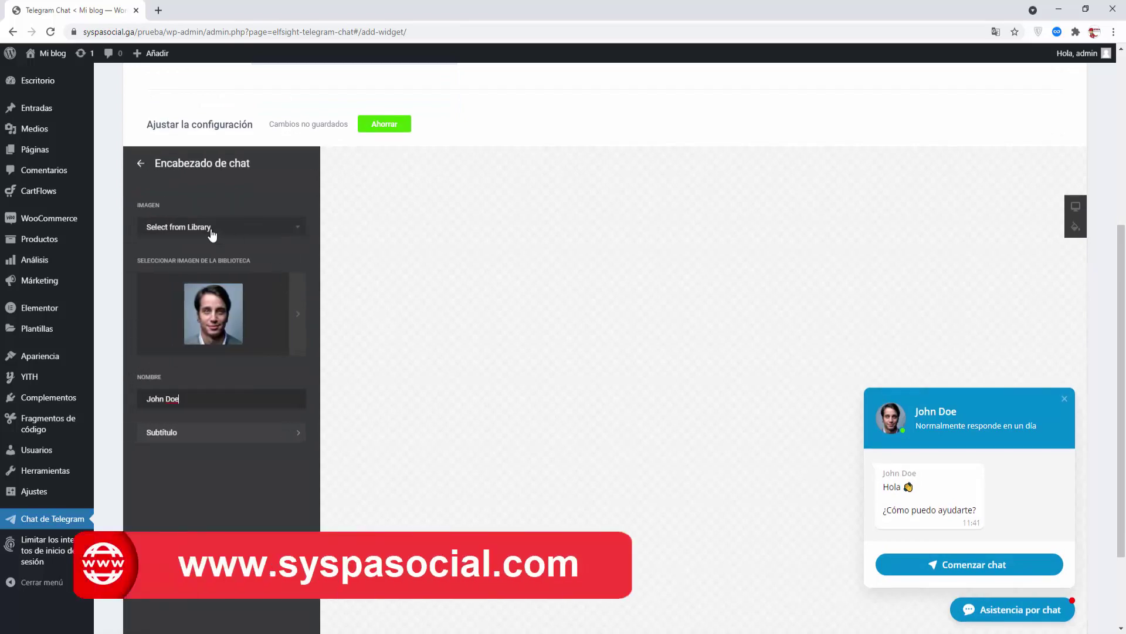
drag(187, 399, 100, 387)
text(SYSPA)
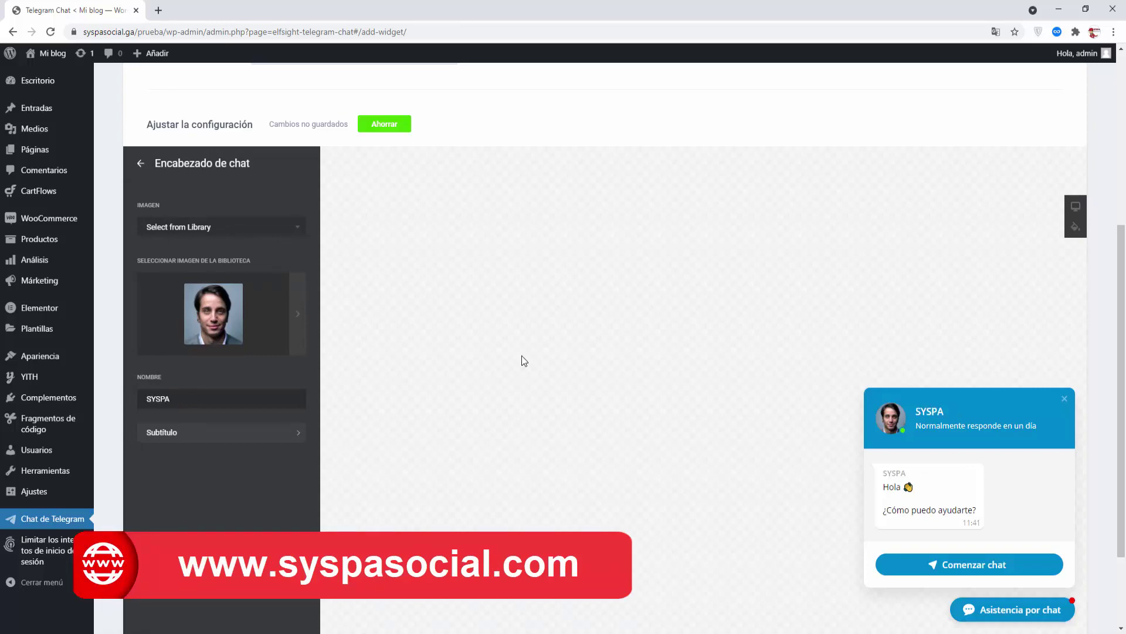
- Set the chat header subtitle's response time text to "Typically replies in minutes"
click(290, 432)
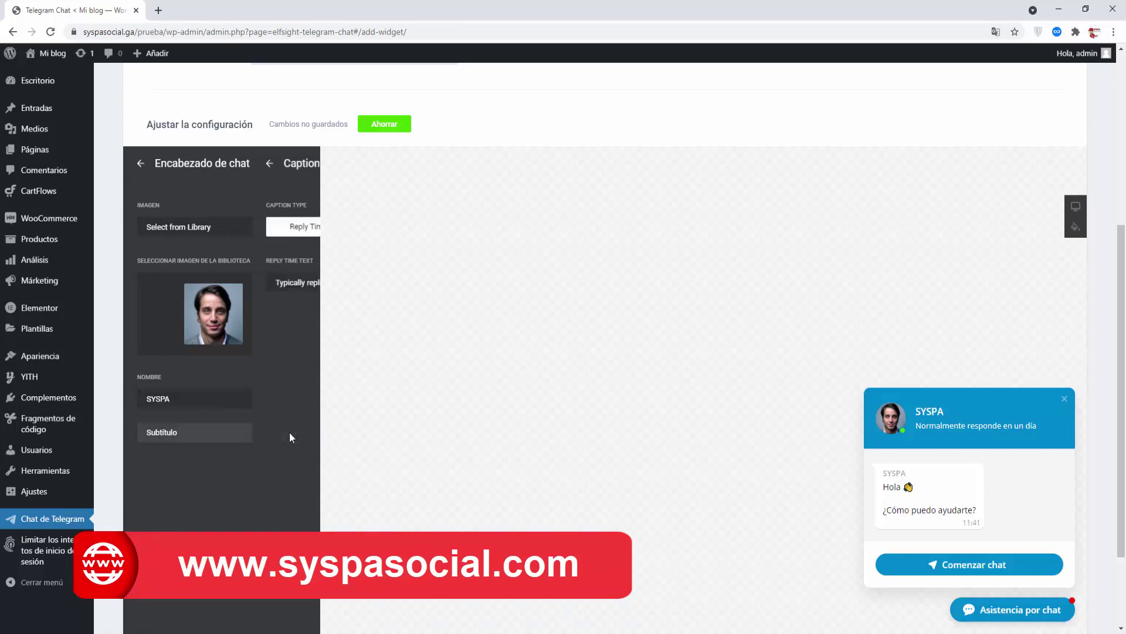
click(267, 288)
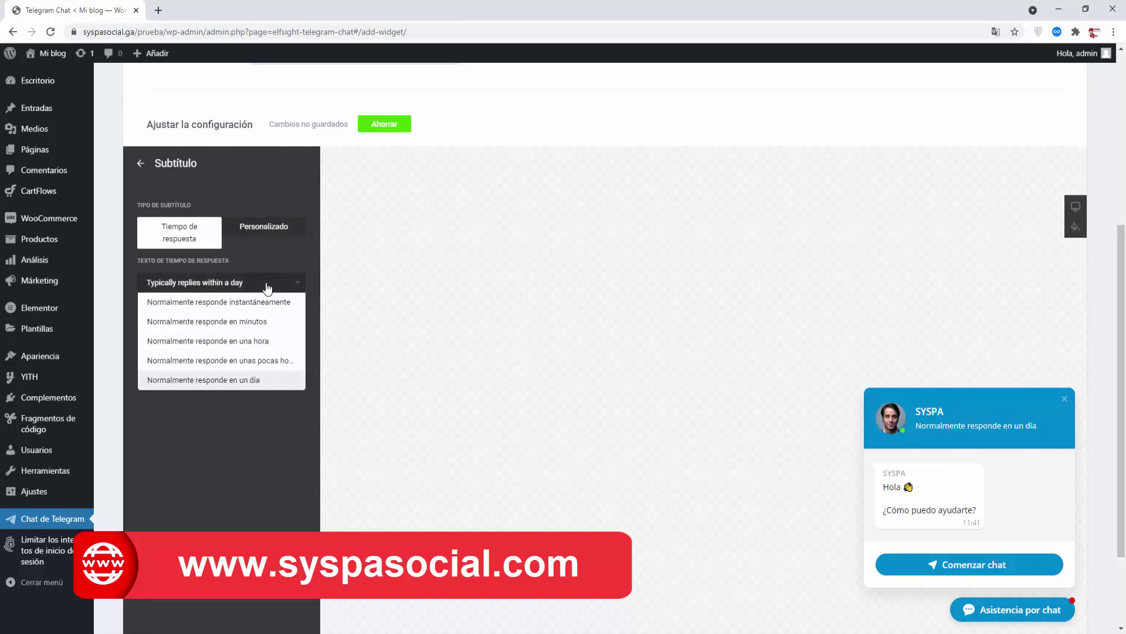
click(252, 321)
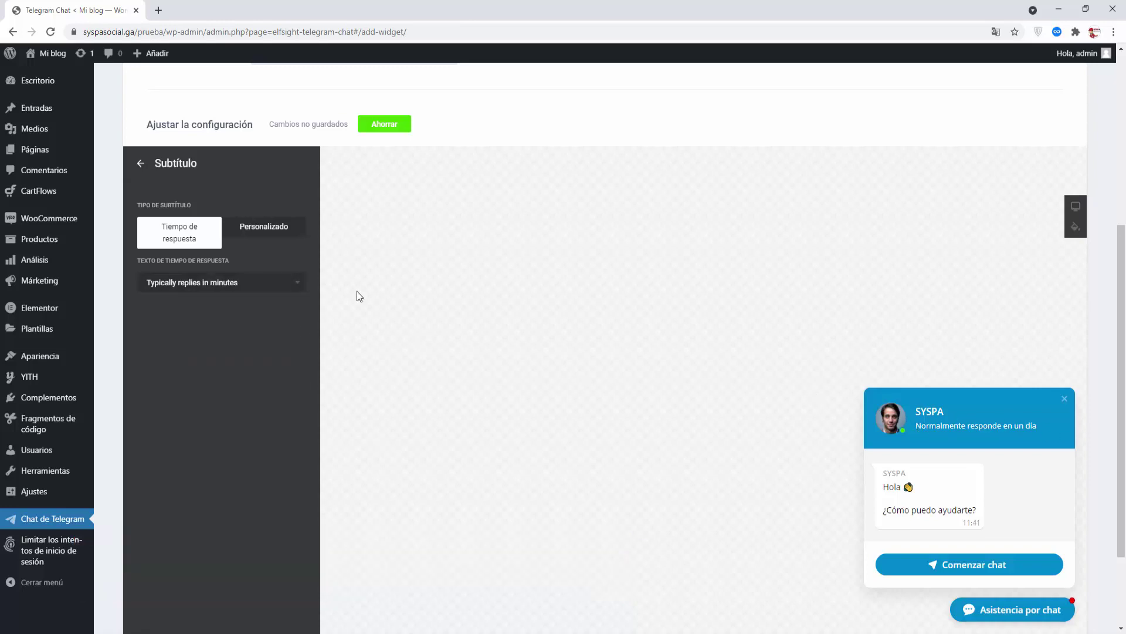
- Switch the chat header subtitle to a custom one reading "Siempre disponible para ayudarte!" and return to the header settings
click(268, 228)
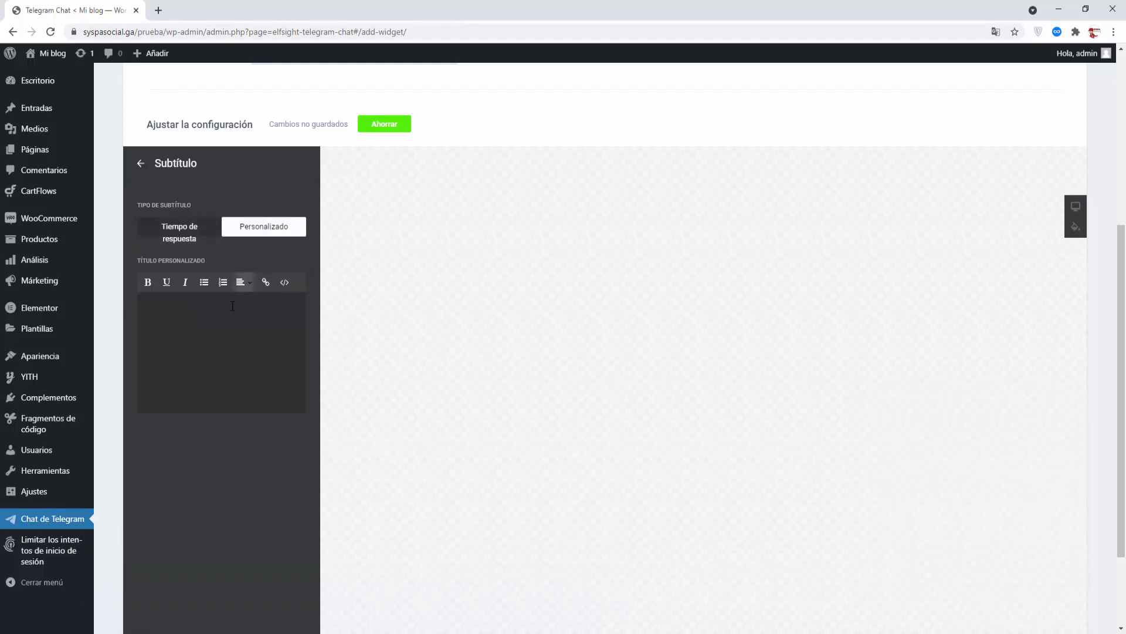
text(Siempre disponible ap)
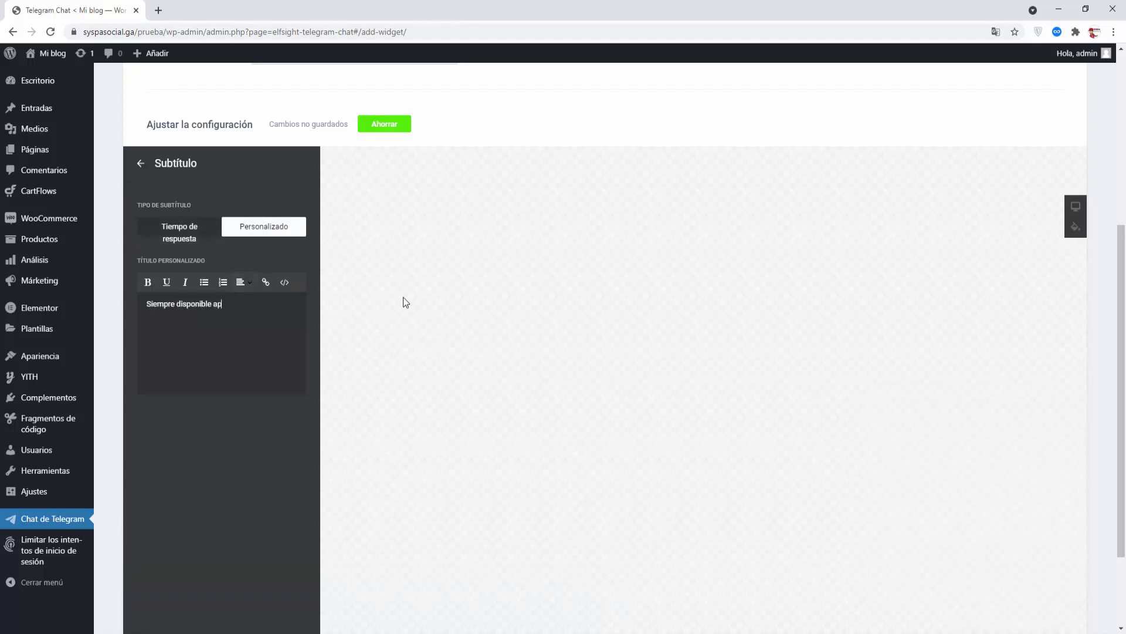
key(BackSpace)
key(BackSpace)
text(para ayudarte)
click(139, 164)
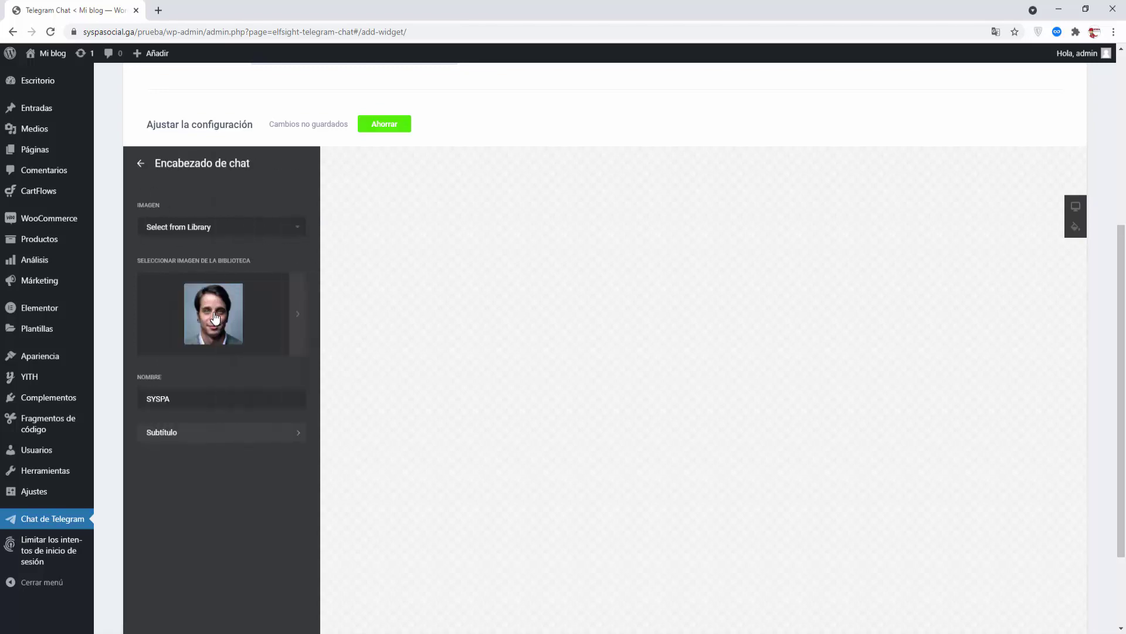
- Browse the library of chat header images, including the selection filtered to Masculino
click(227, 315)
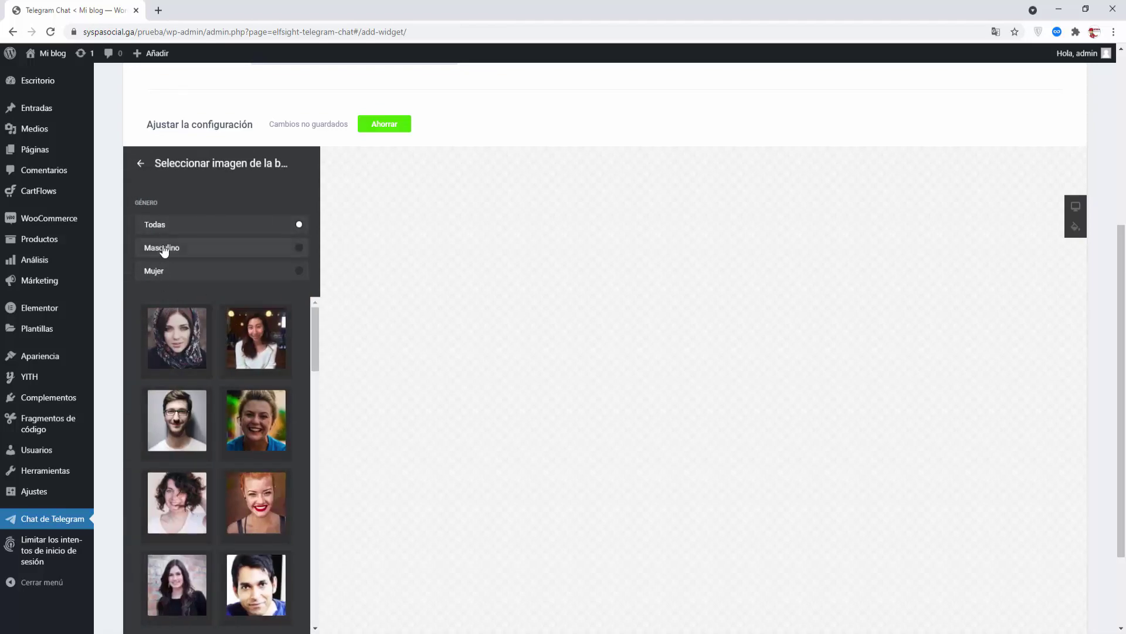
scroll(165, 284, down, 2)
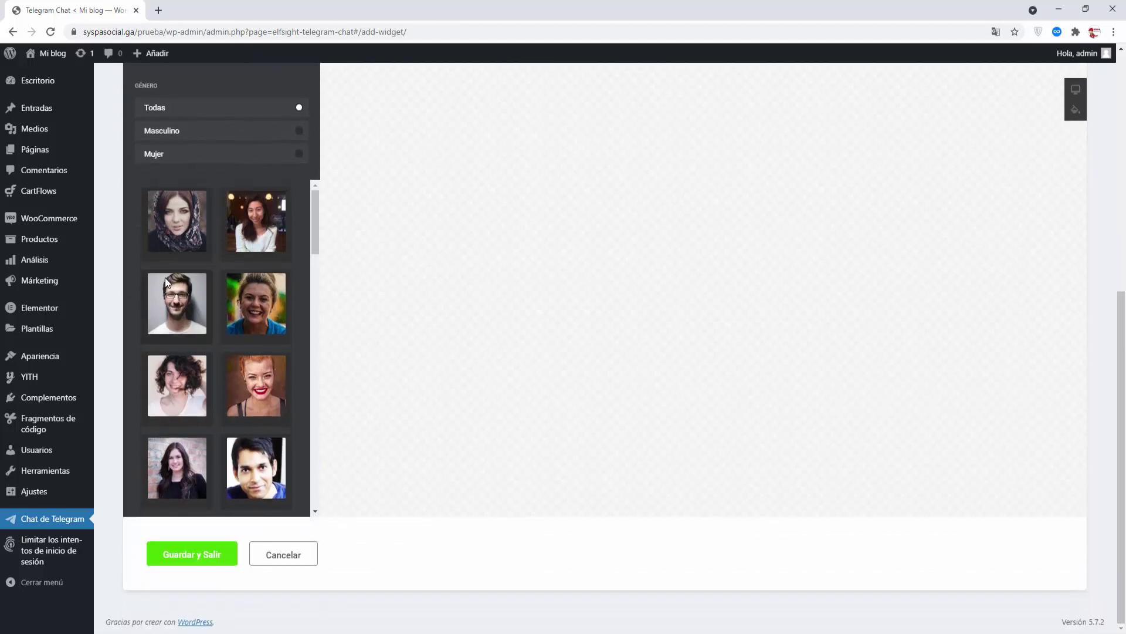
scroll(165, 284, up, 1)
scroll(300, 538, down, 15)
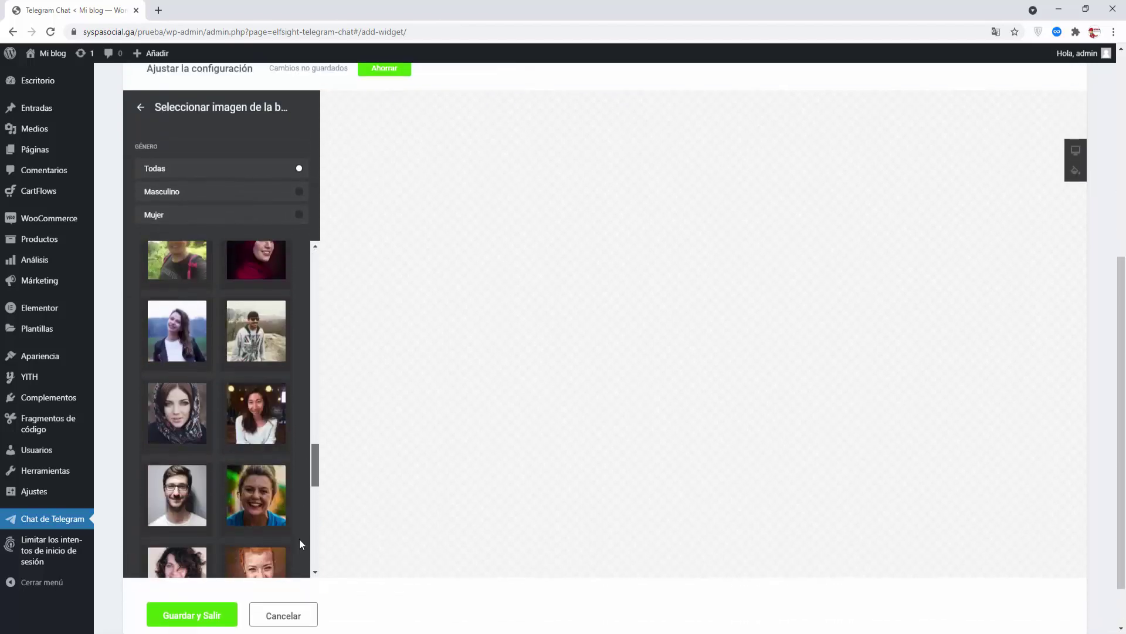
scroll(315, 550, up, 15)
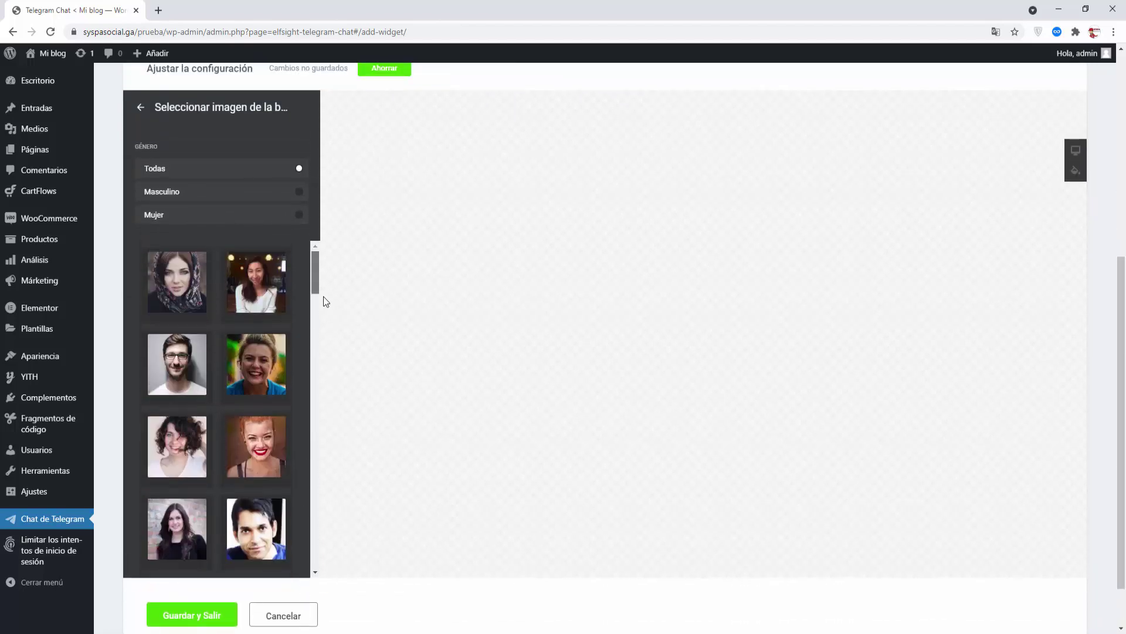
click(232, 196)
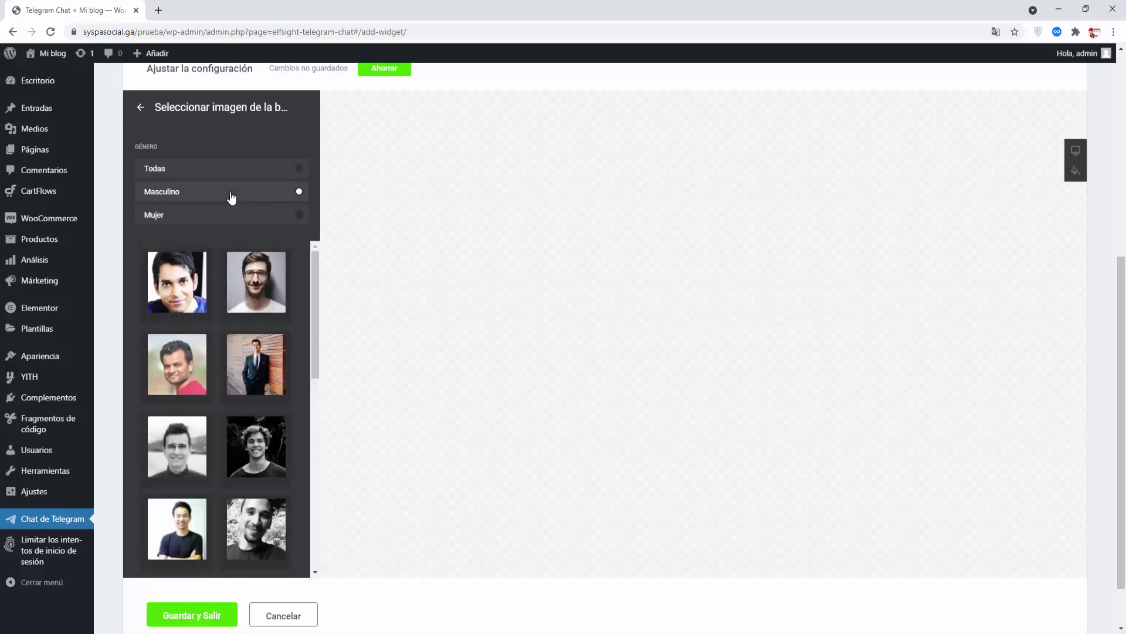
click(141, 107)
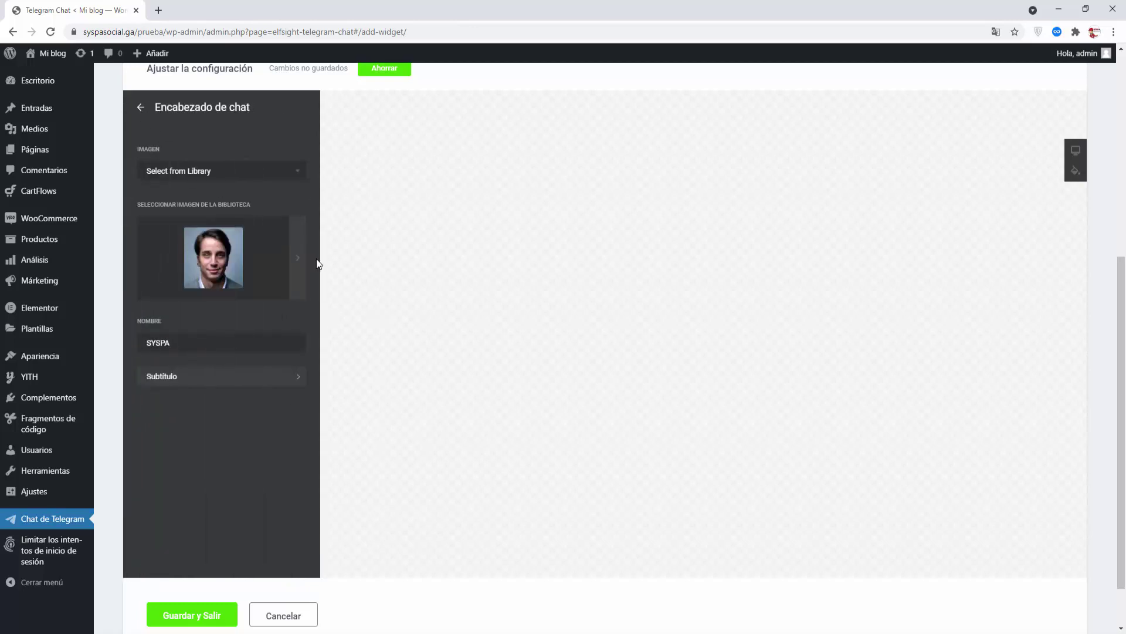
click(302, 265)
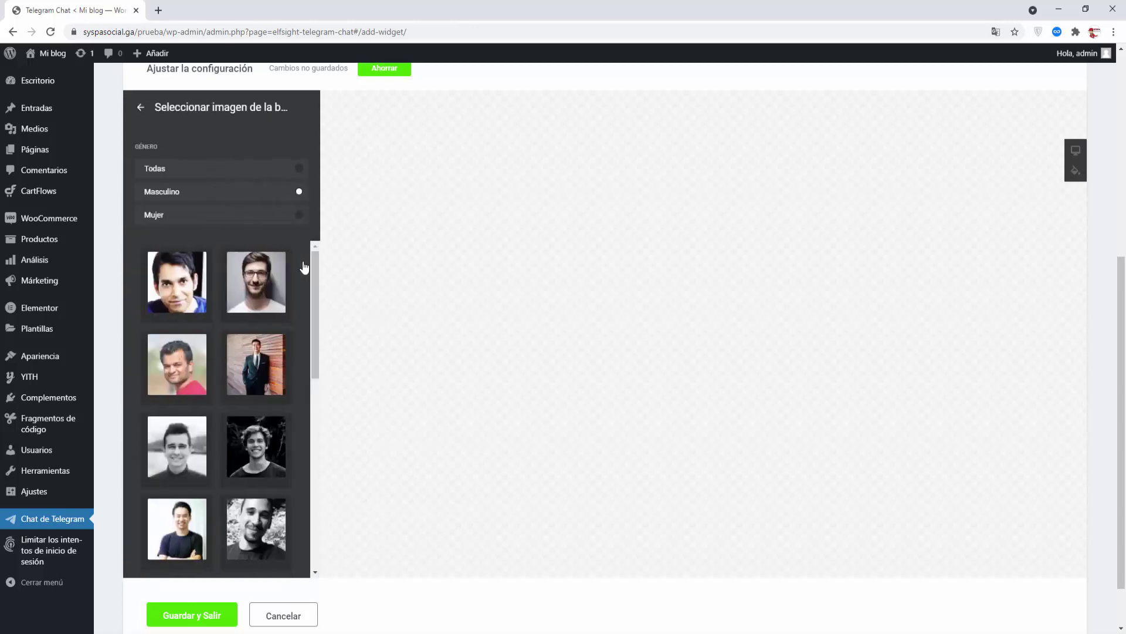
click(139, 108)
- Switch the chat header image to a custom upload and use the file syspa social 300x200px.jpg
click(215, 172)
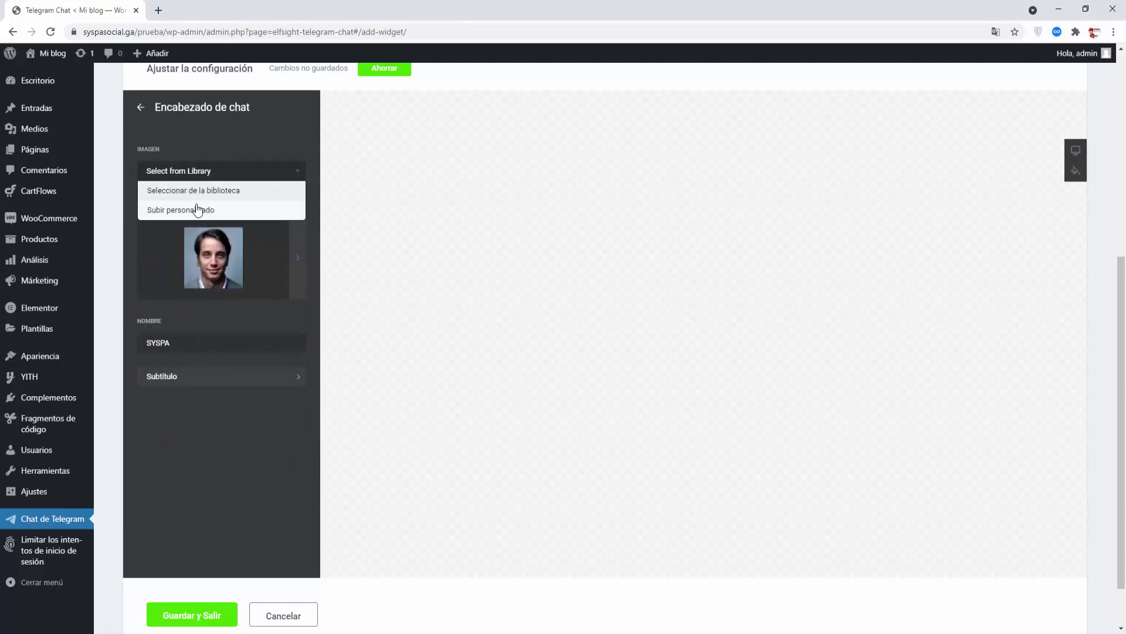
click(180, 211)
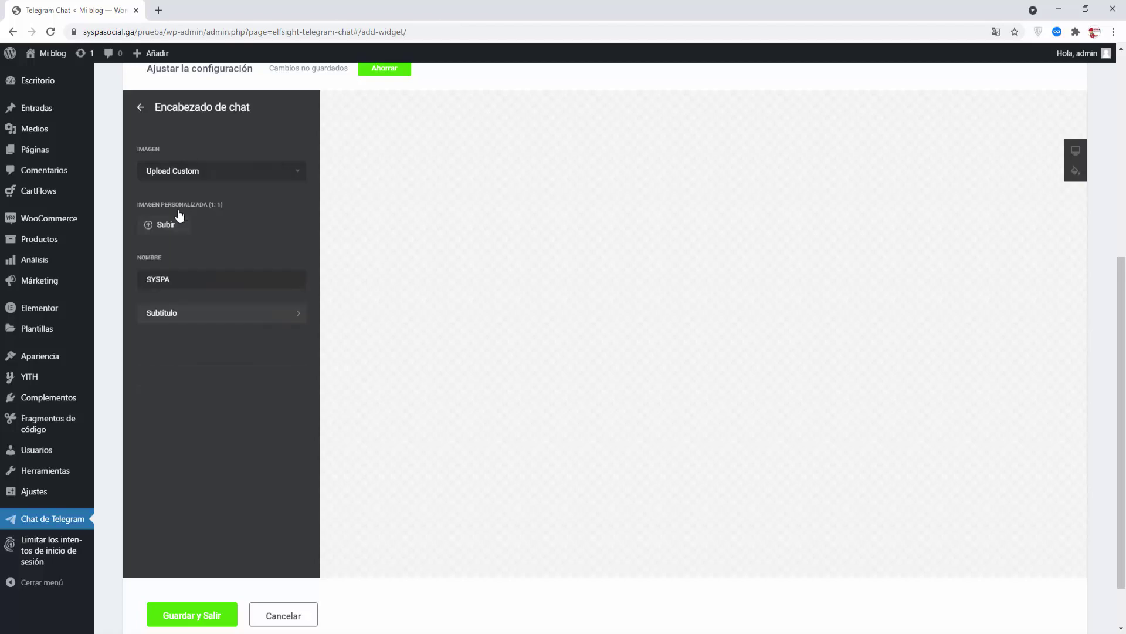
click(166, 229)
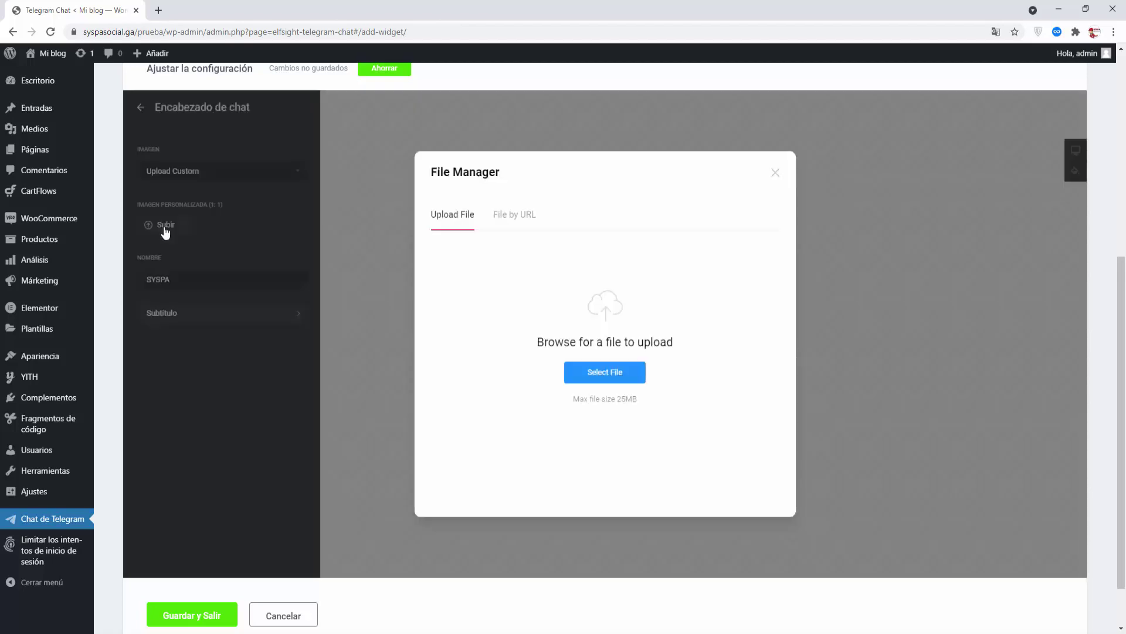
click(586, 372)
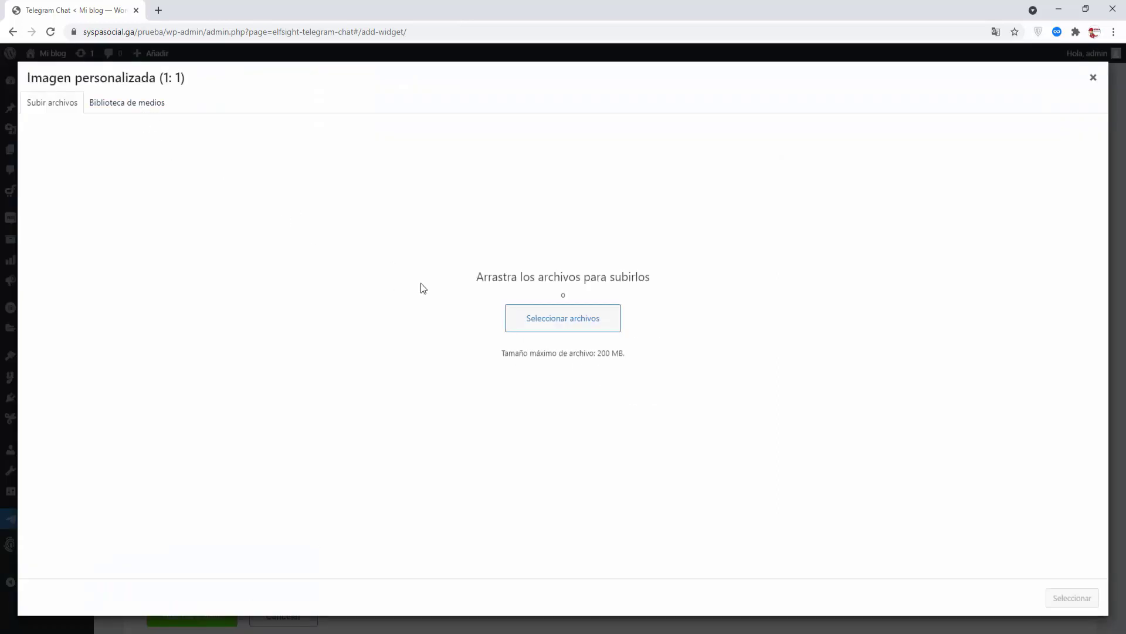
click(560, 320)
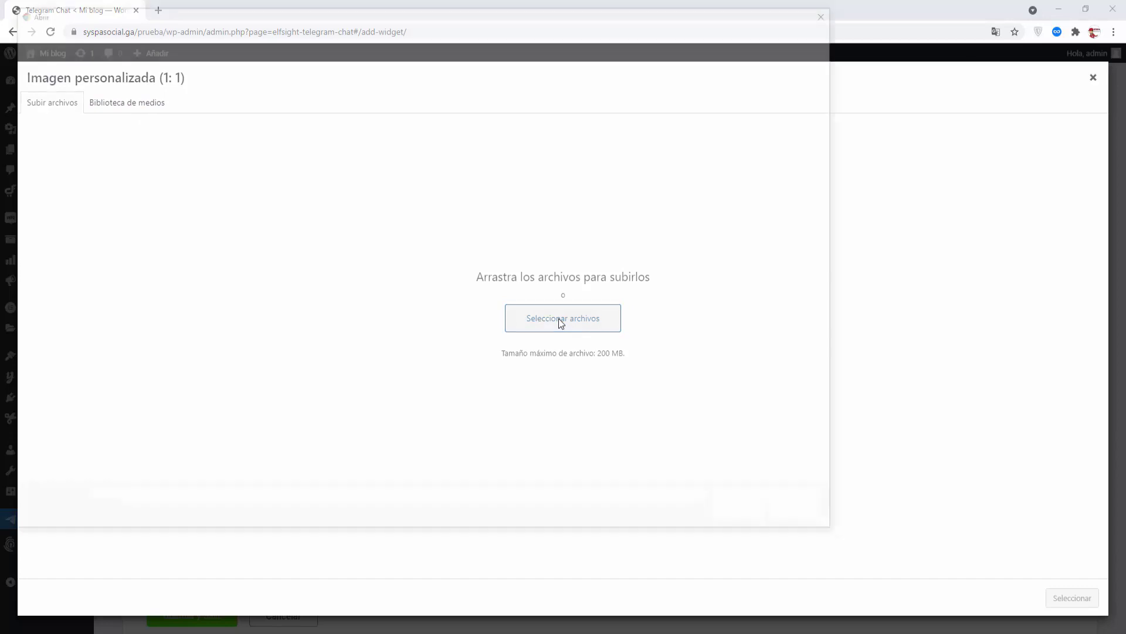
click(146, 115)
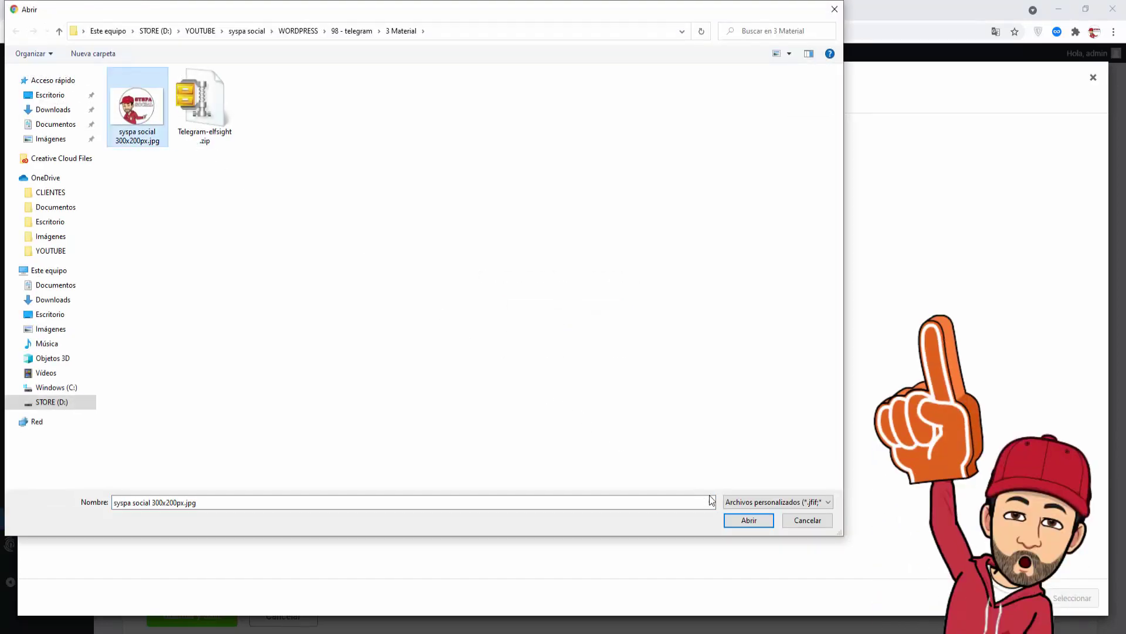
click(739, 521)
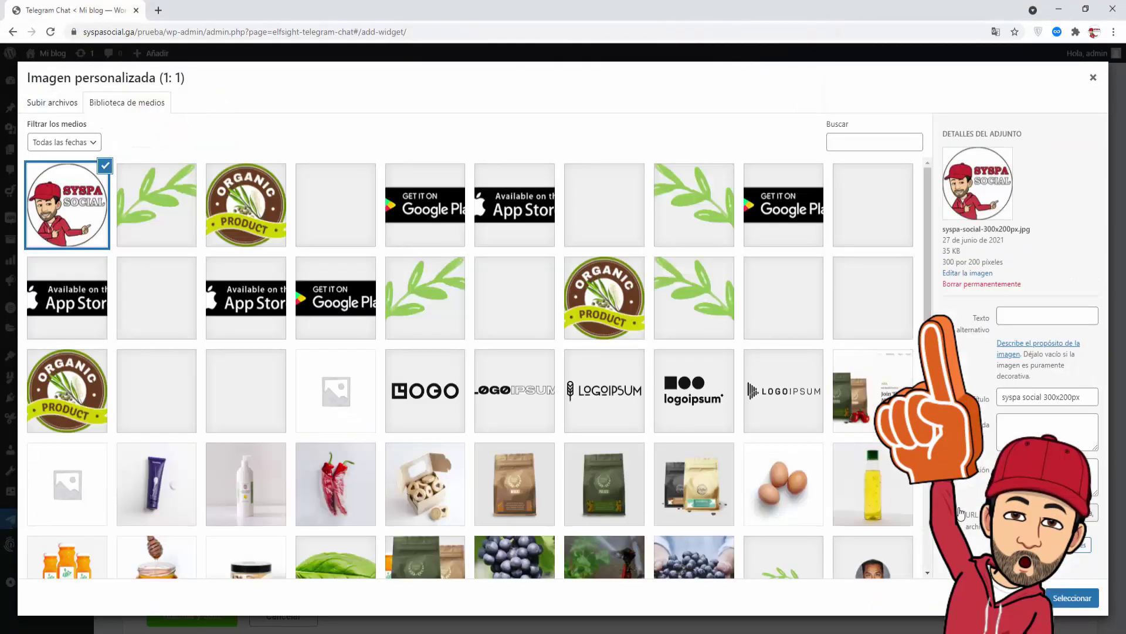
click(1068, 599)
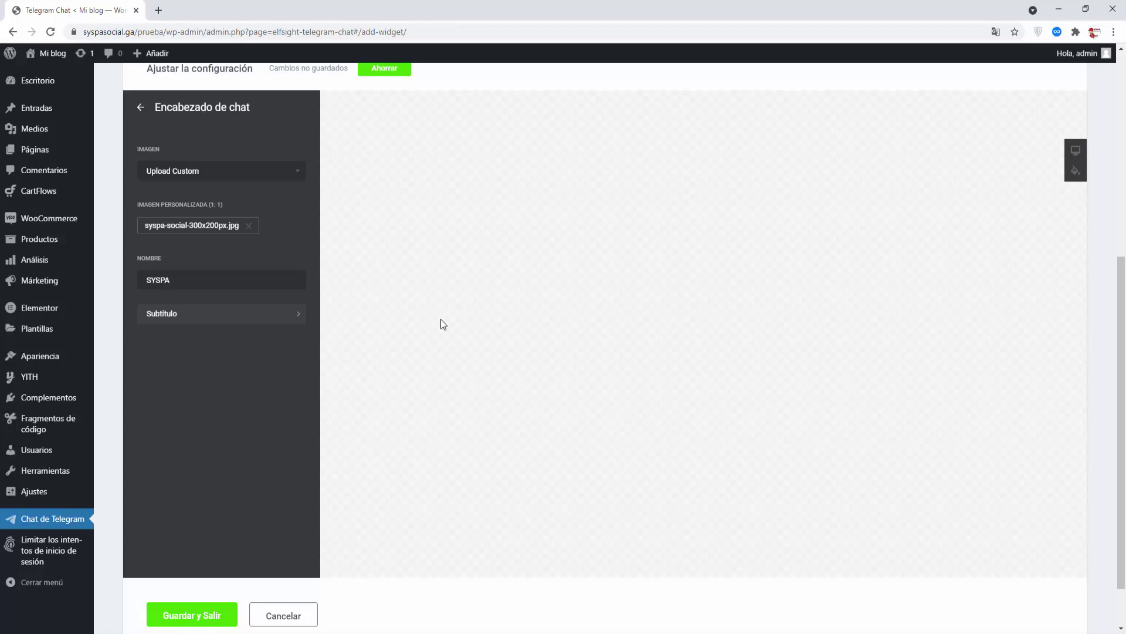
- Check the widget preview in tablet and mobile sizes, and return it to the desktop view
mouse_move(1075, 152)
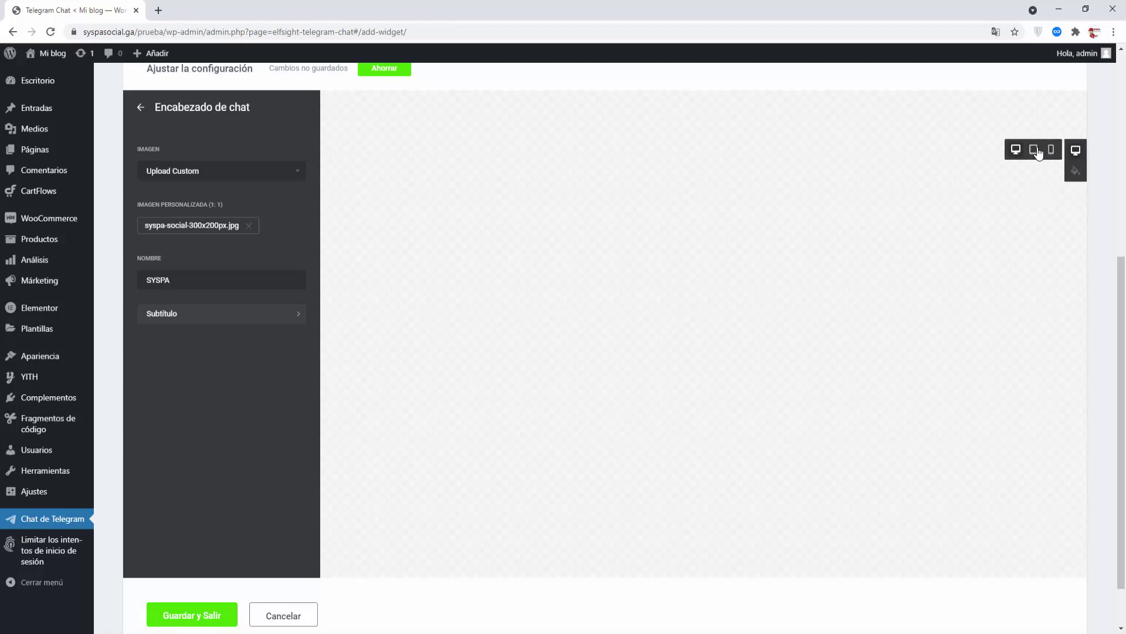
click(1036, 151)
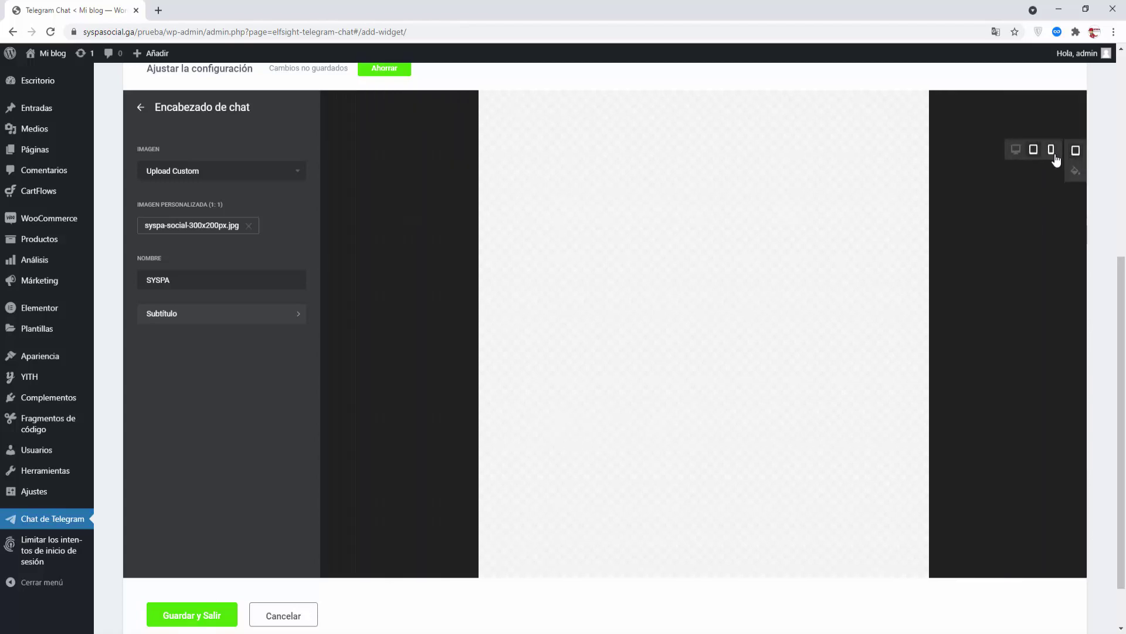
click(1054, 151)
click(1018, 151)
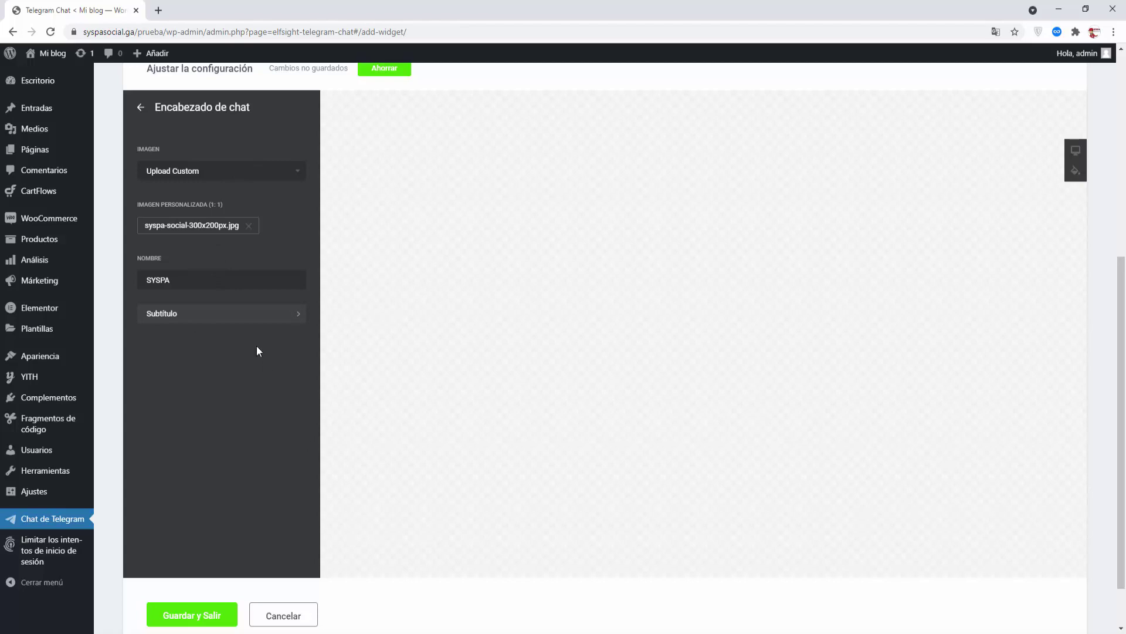
- Save the chat widget with its header changes and reopen it for editing
click(143, 113)
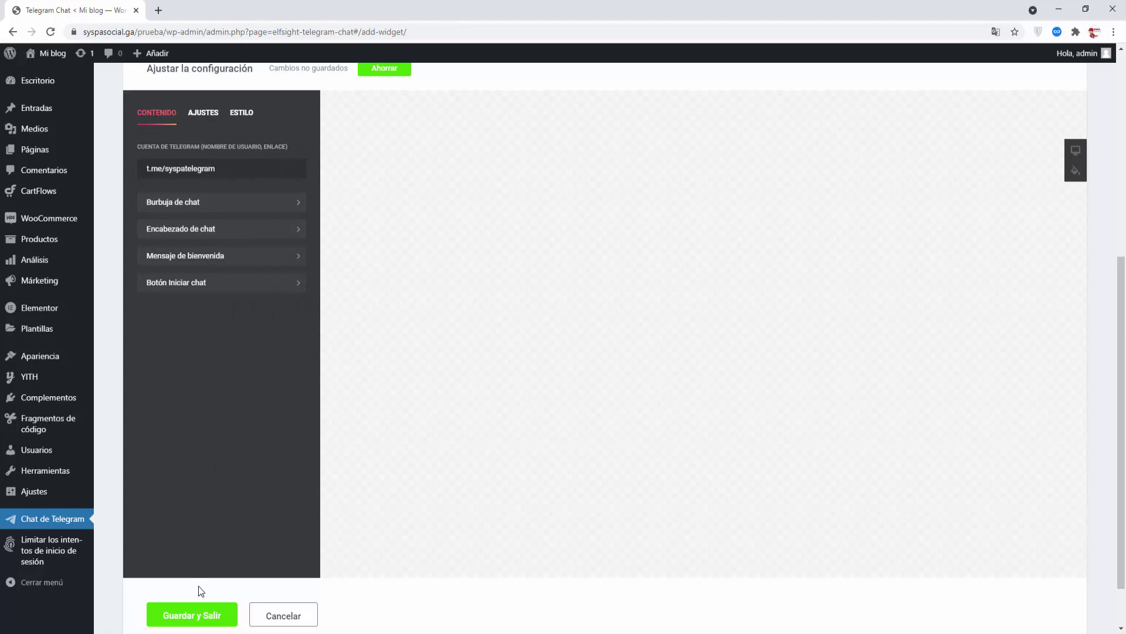
click(199, 615)
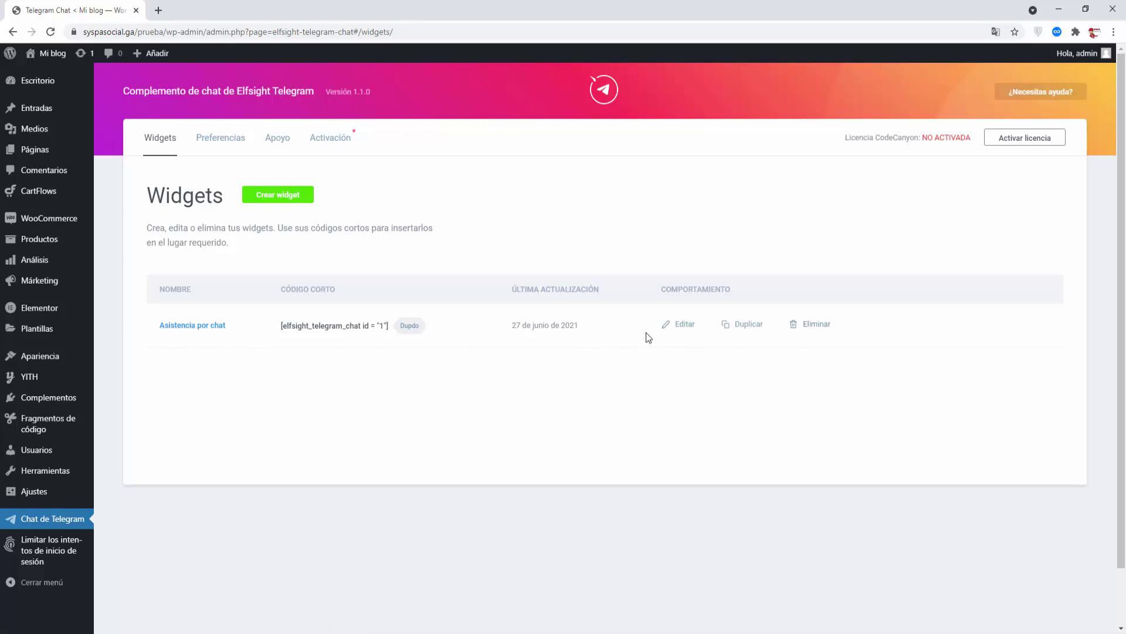
click(684, 326)
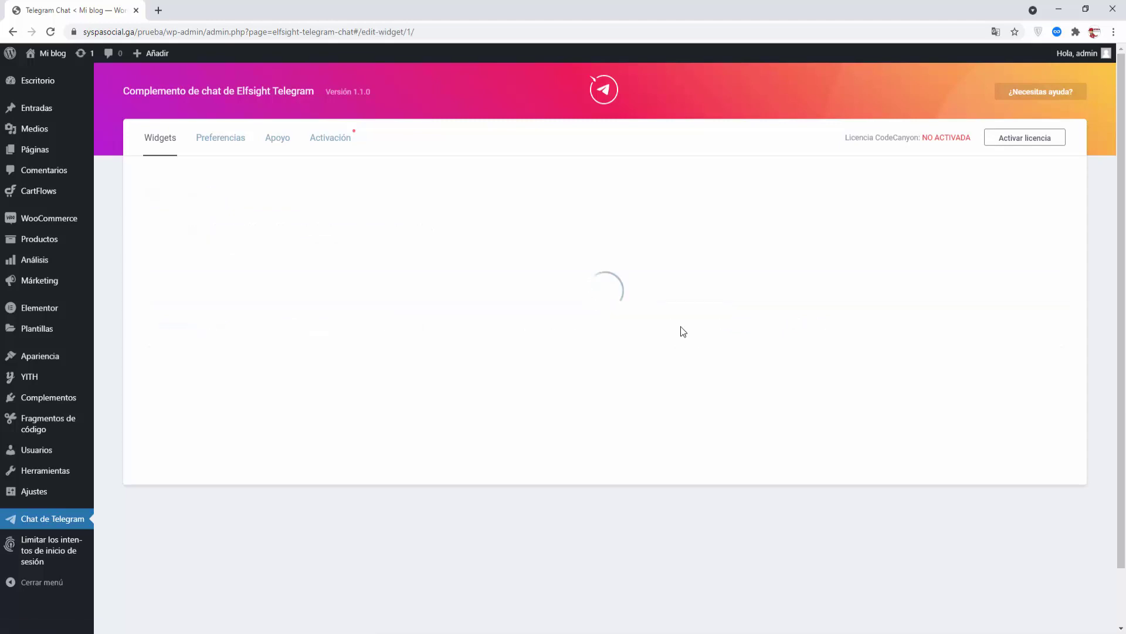
scroll(811, 344, down, 6)
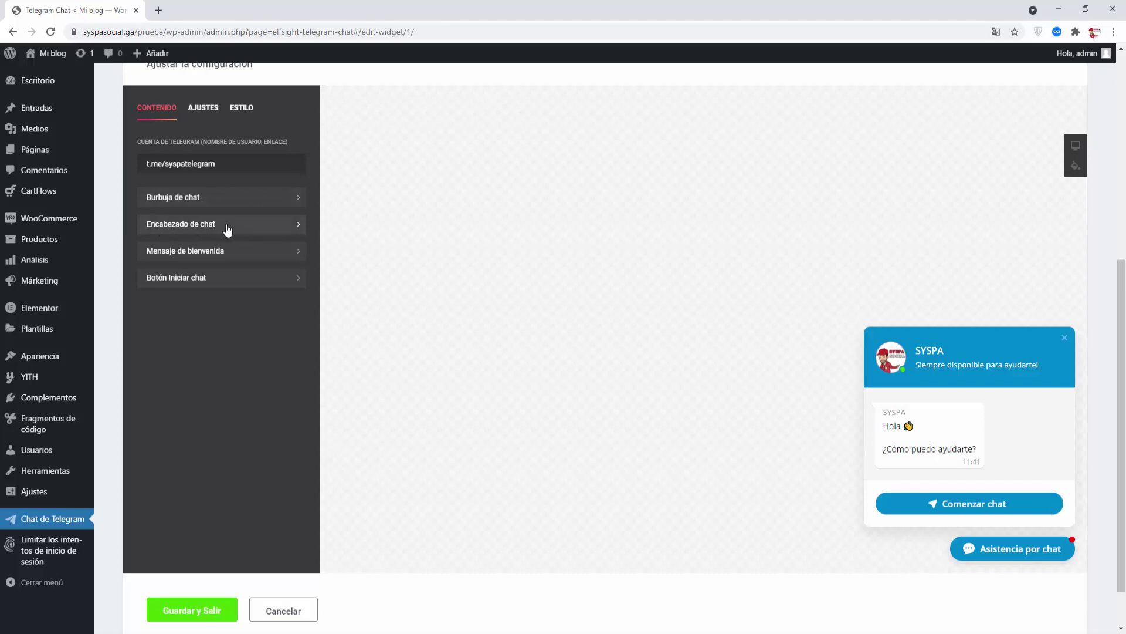
- Rewrite the welcome message as "Hola" before the waving hand and "¿Cómo puedo ayudarte?" below, correcting the spelling
click(296, 252)
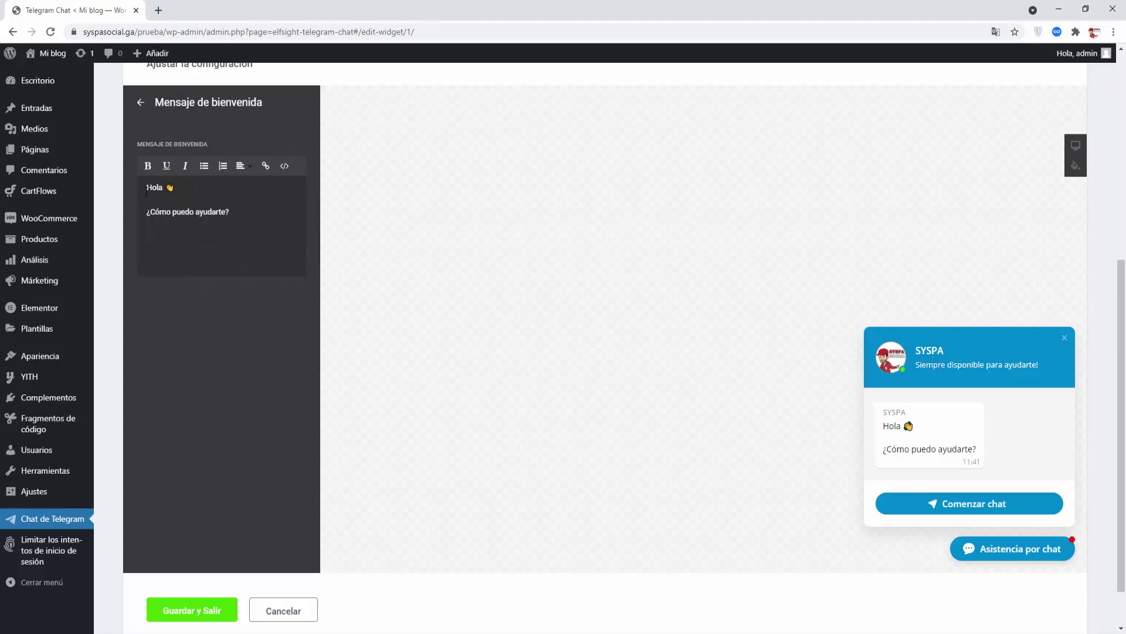
drag(147, 188, 162, 188)
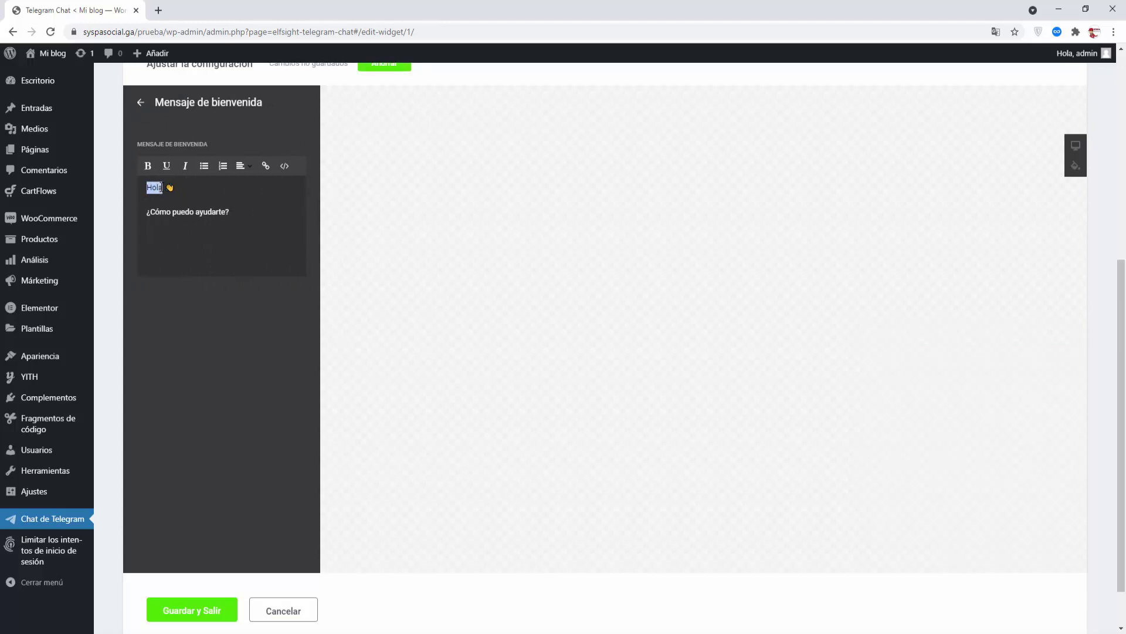
text(Hola)
key(shift+End)
key(shift+Left)
text(Como puedo ayudarte)
right_click(160, 213)
click(246, 222)
click(140, 105)
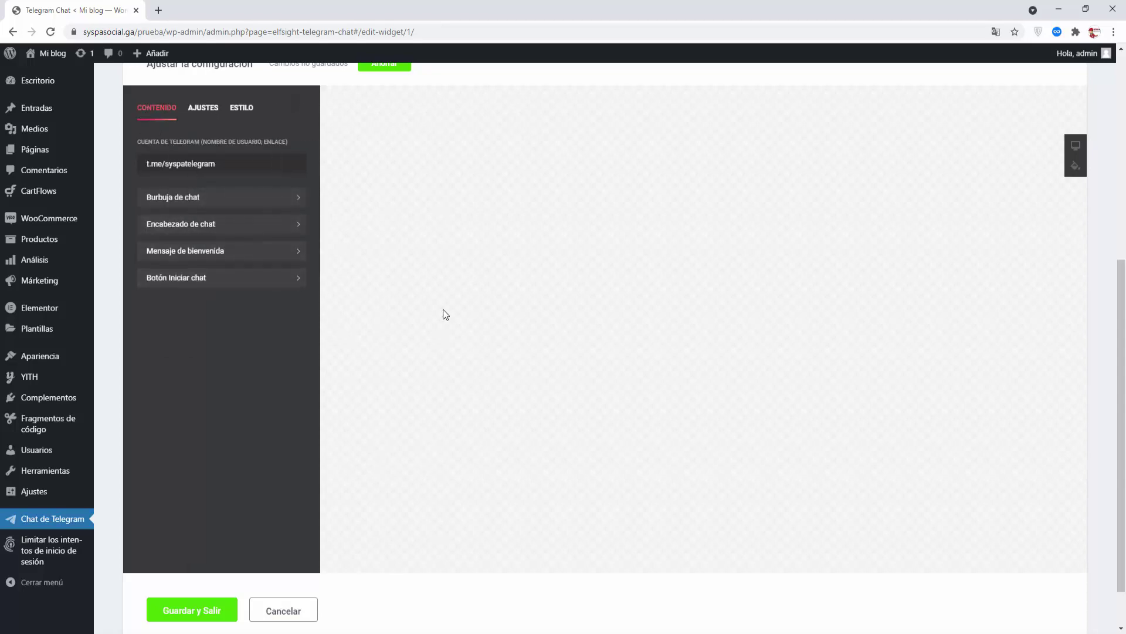
- Change the text of the start chat button to Iniciar and return to the content settings
scroll(607, 307, down, 1)
scroll(607, 307, up, 2)
scroll(1026, 531, down, 1)
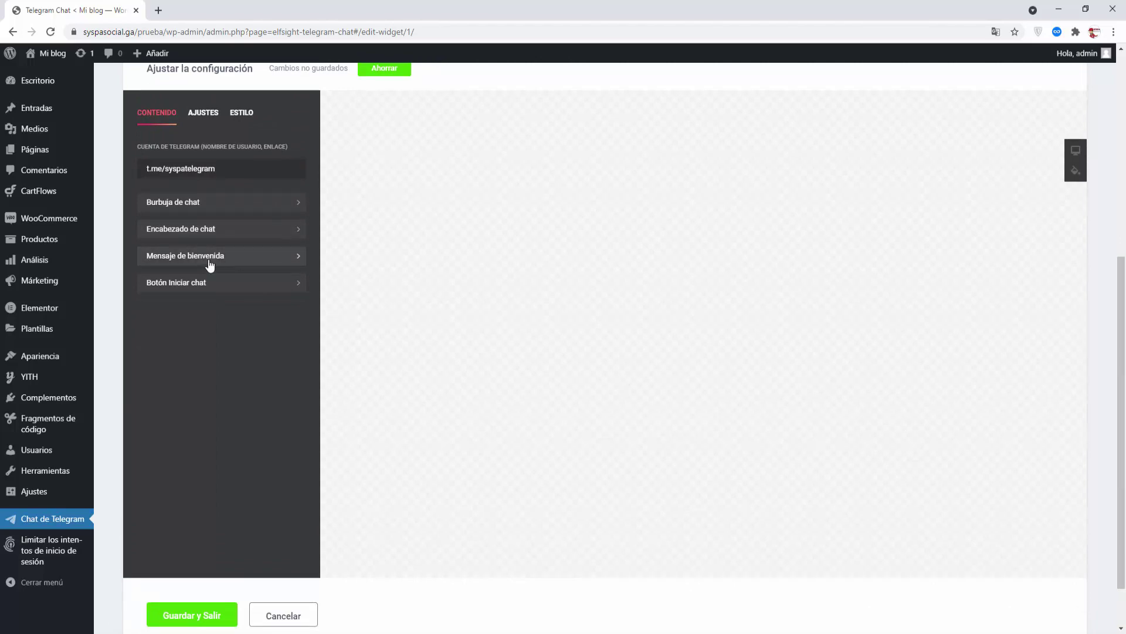
click(183, 288)
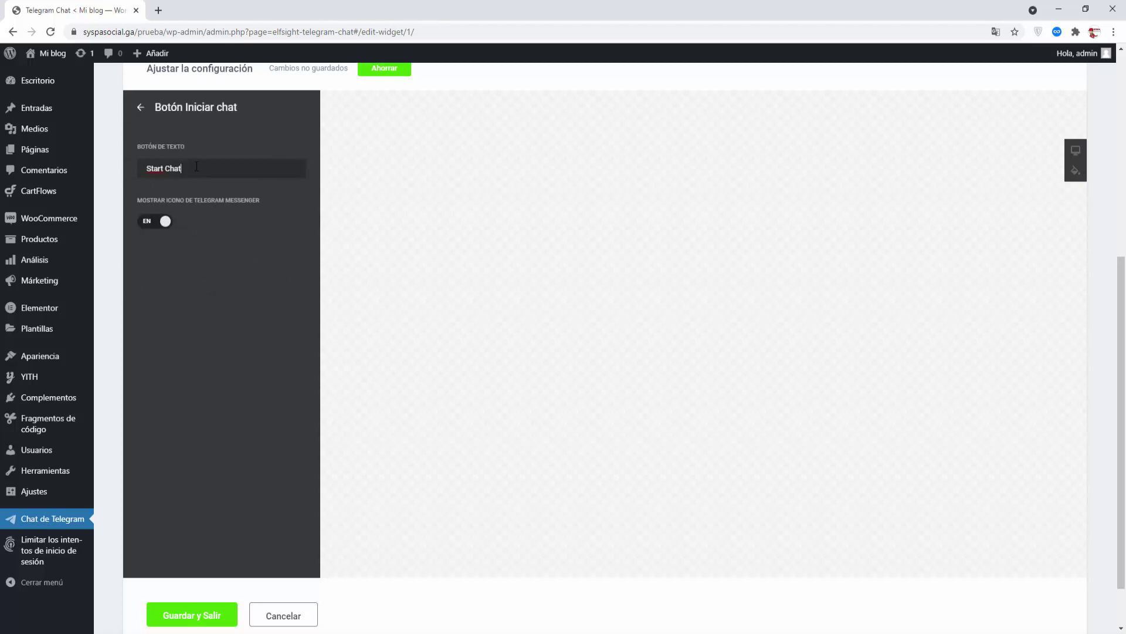
drag(197, 167, 124, 163)
text(Iniciar)
click(139, 109)
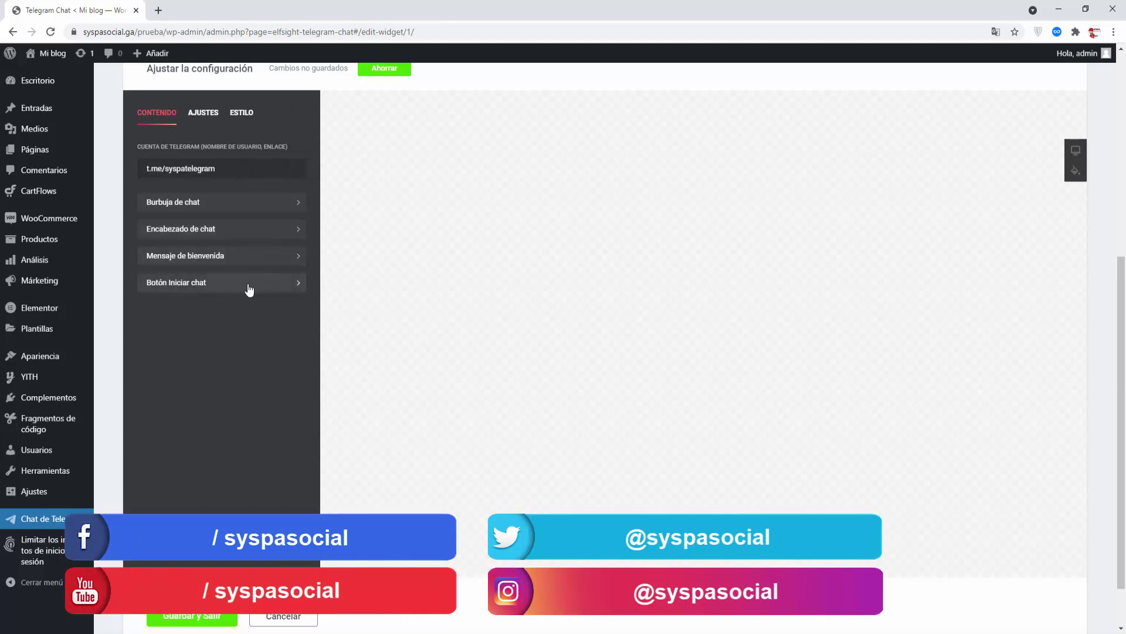
- Save the widget with its new message and button text, and reopen it for editing at the Ajustes options
click(181, 618)
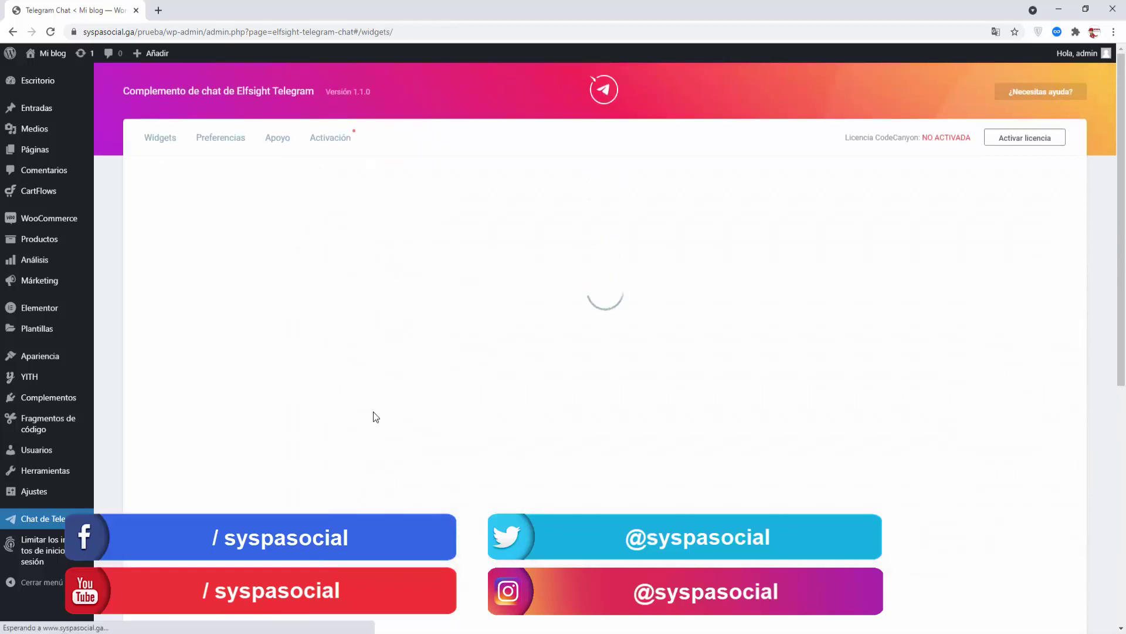
click(683, 331)
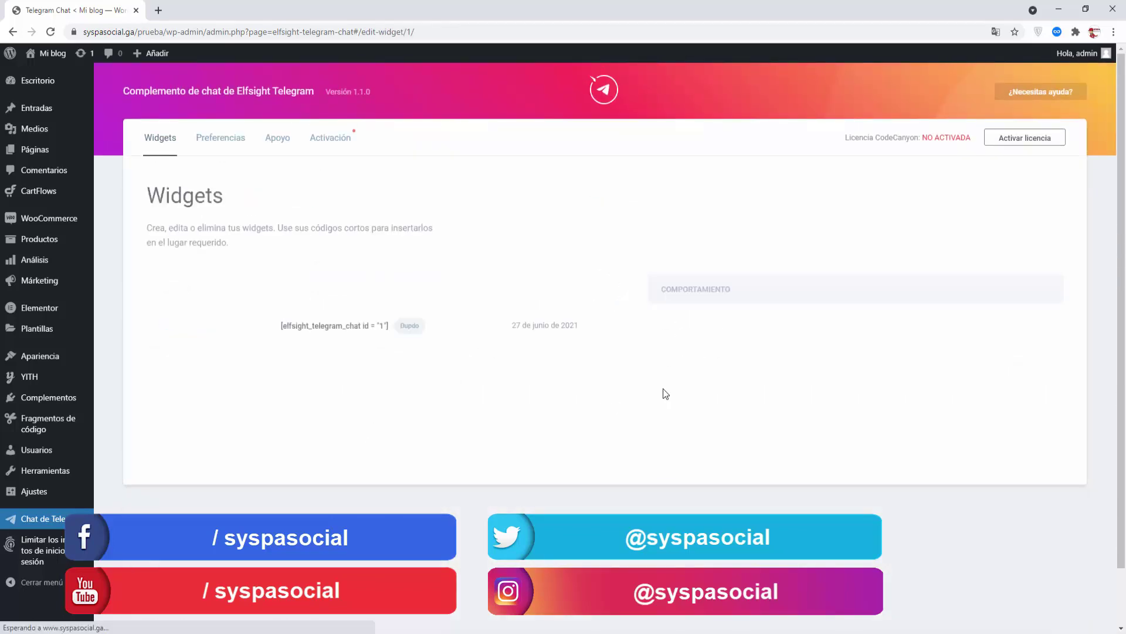
scroll(666, 390, down, 6)
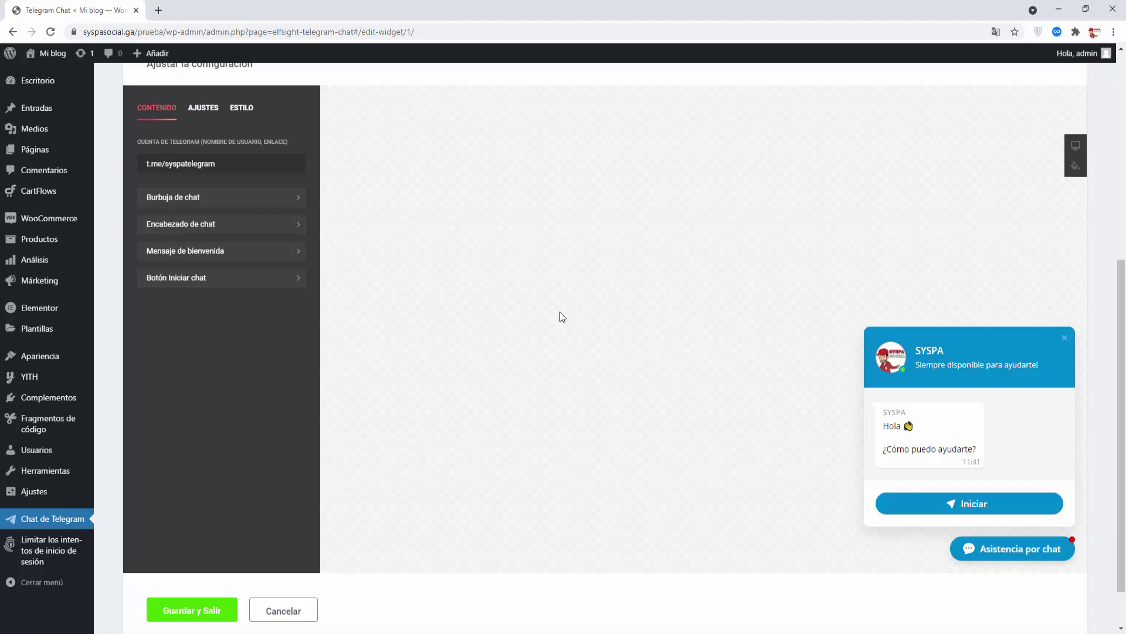
click(203, 108)
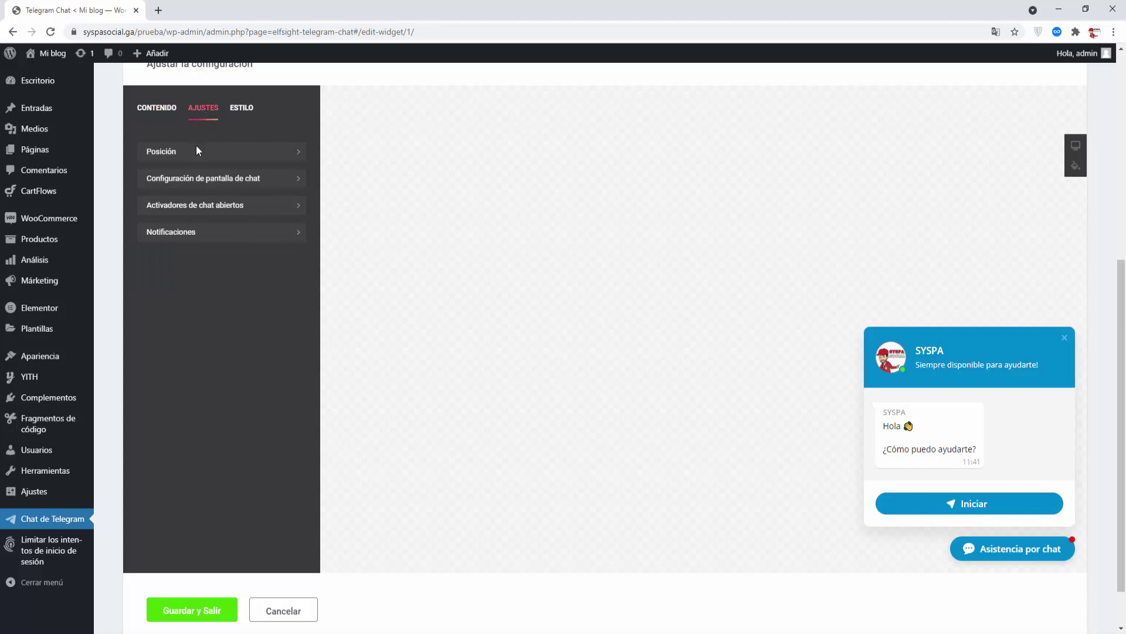
- Try Insertar burbuja and Insertar ventana de chat as the widget position, and set it back to Burbuja flotante
click(163, 153)
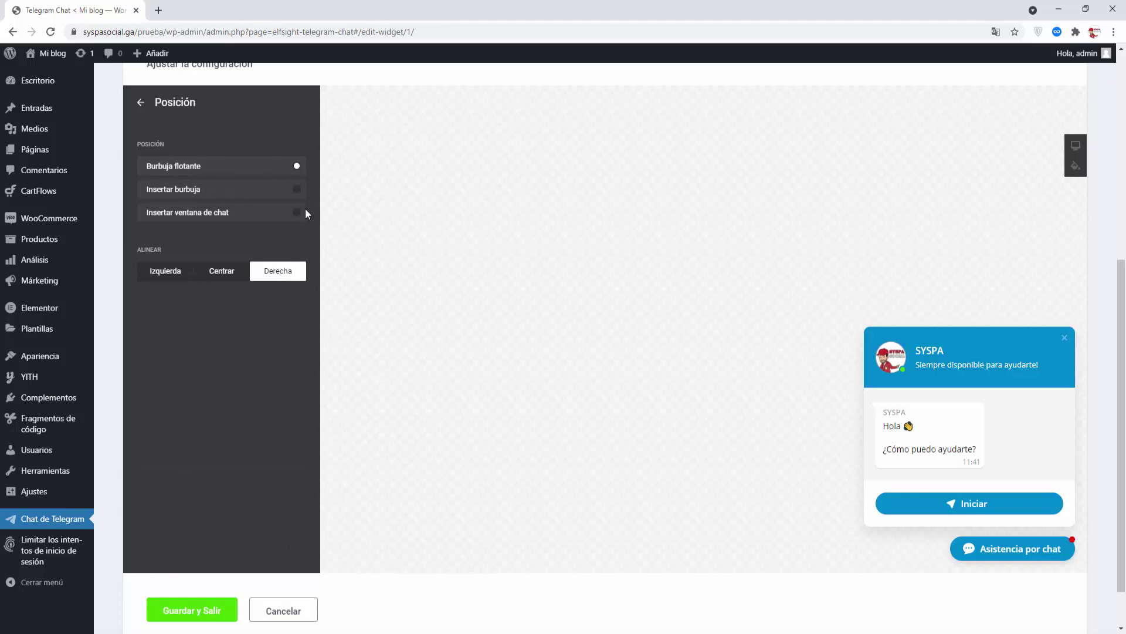
click(234, 190)
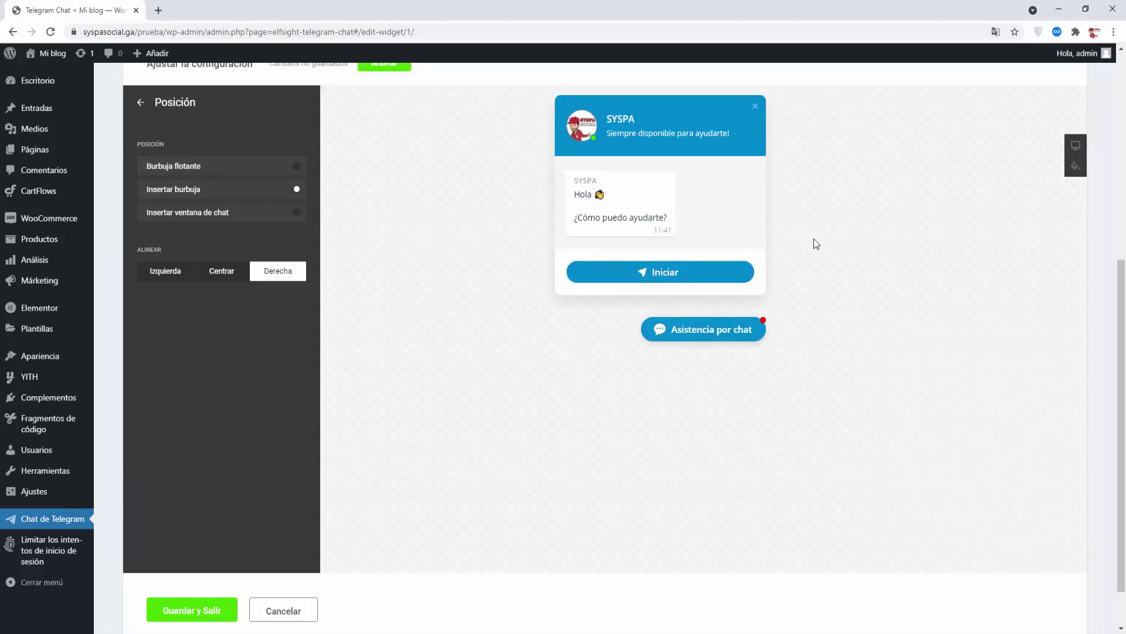
click(242, 213)
click(243, 168)
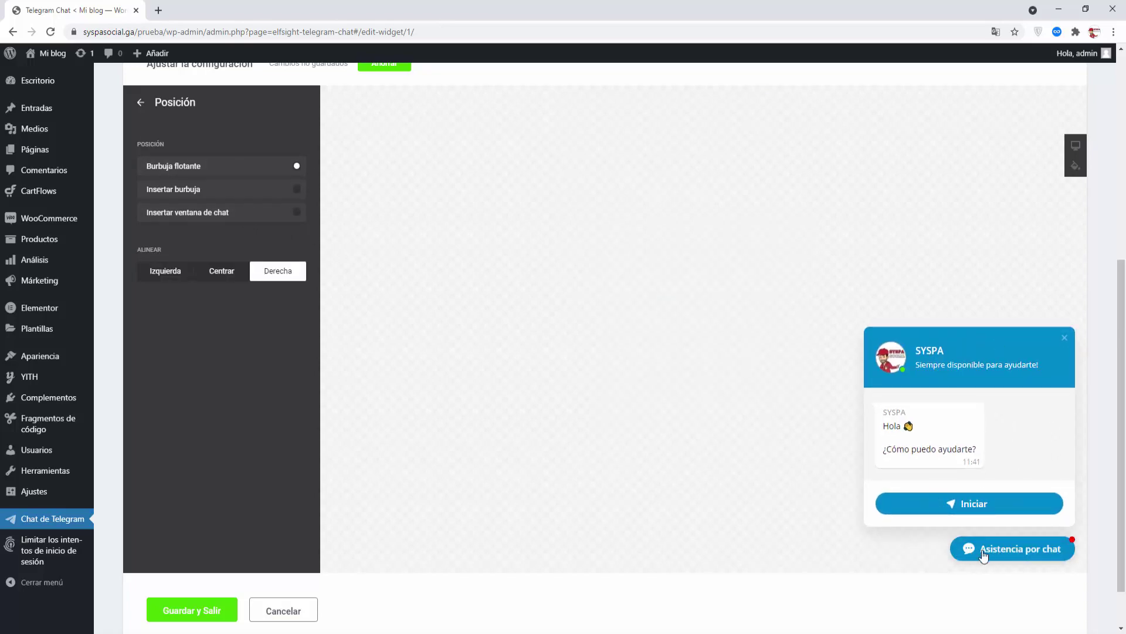
- Try the left and centre alignments for the floating bubble, restore Derecha and return to the Ajustes options
click(165, 271)
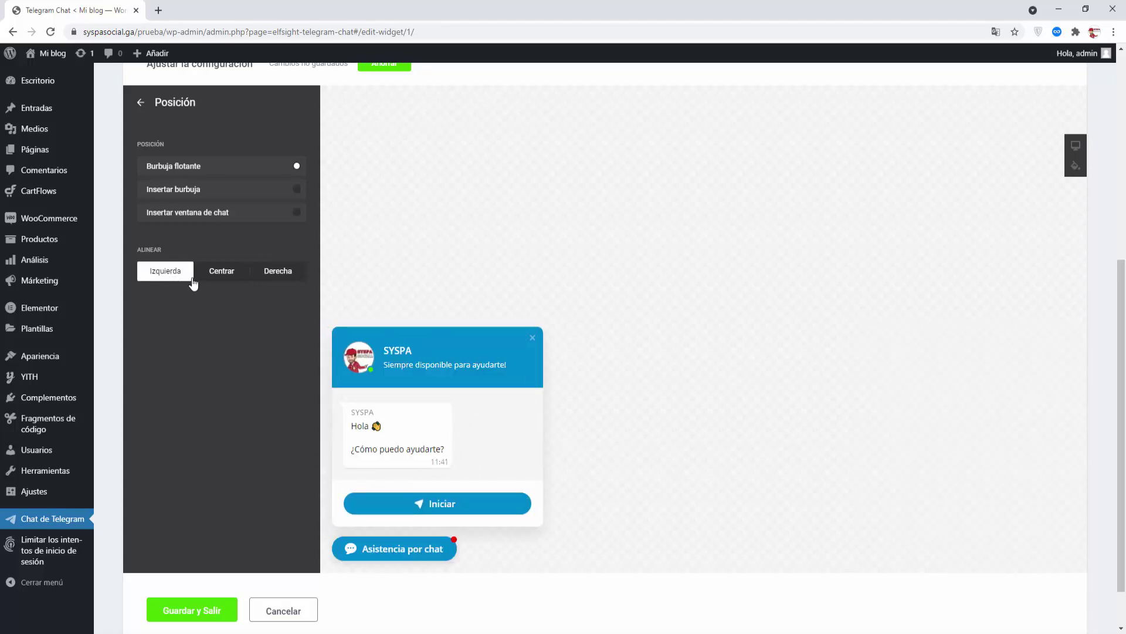
click(212, 277)
click(278, 275)
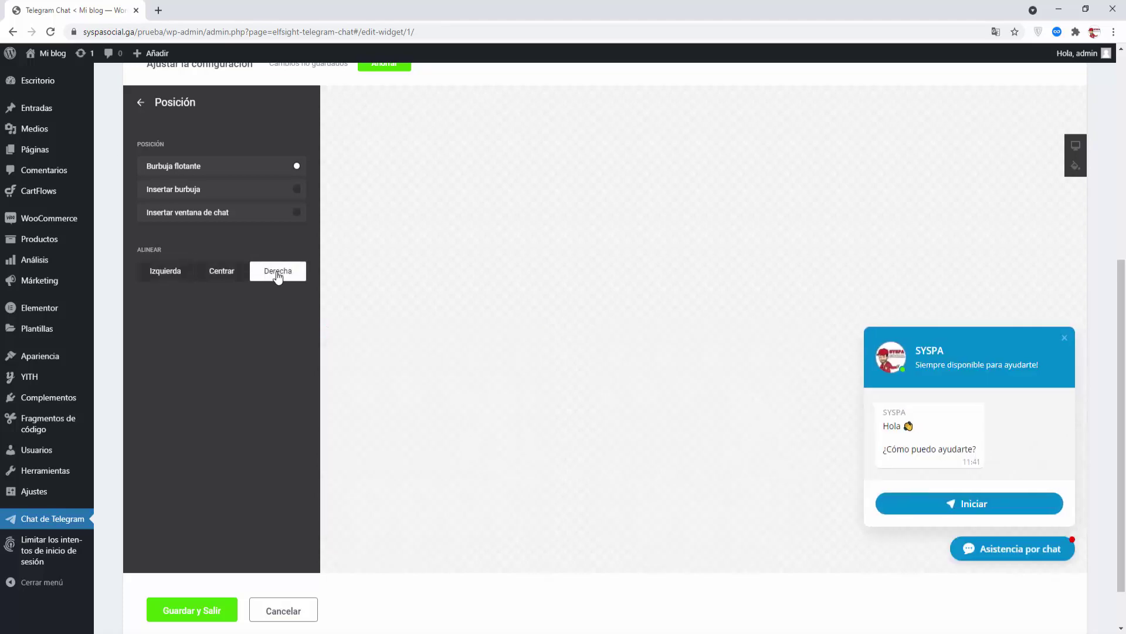
click(139, 103)
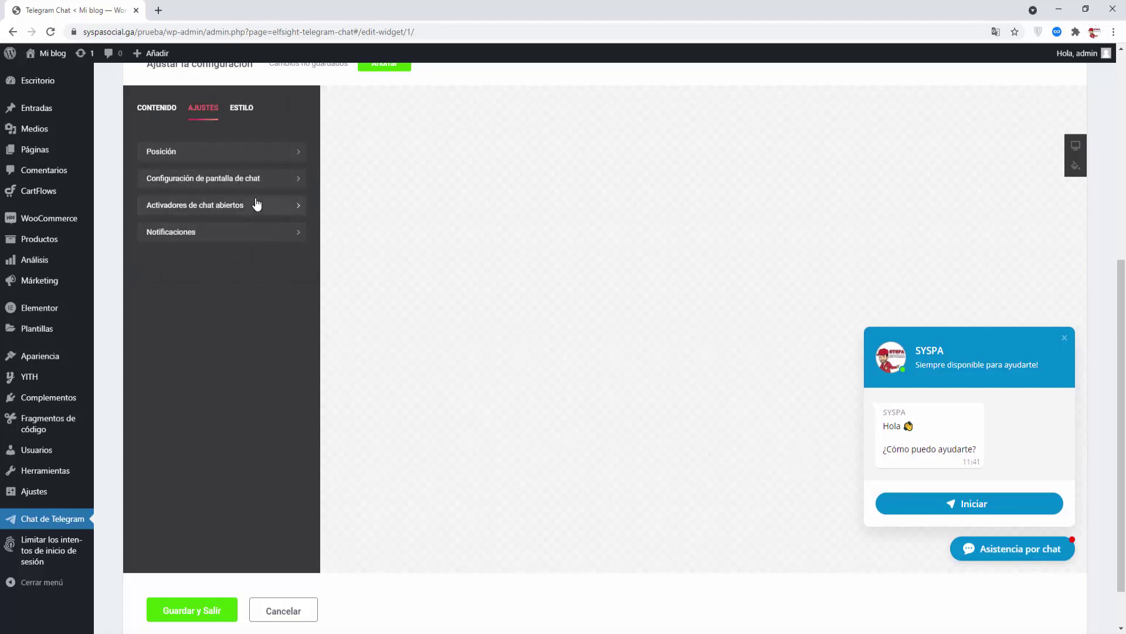
- Review the chat display settings for pages, devices and visitors
click(255, 192)
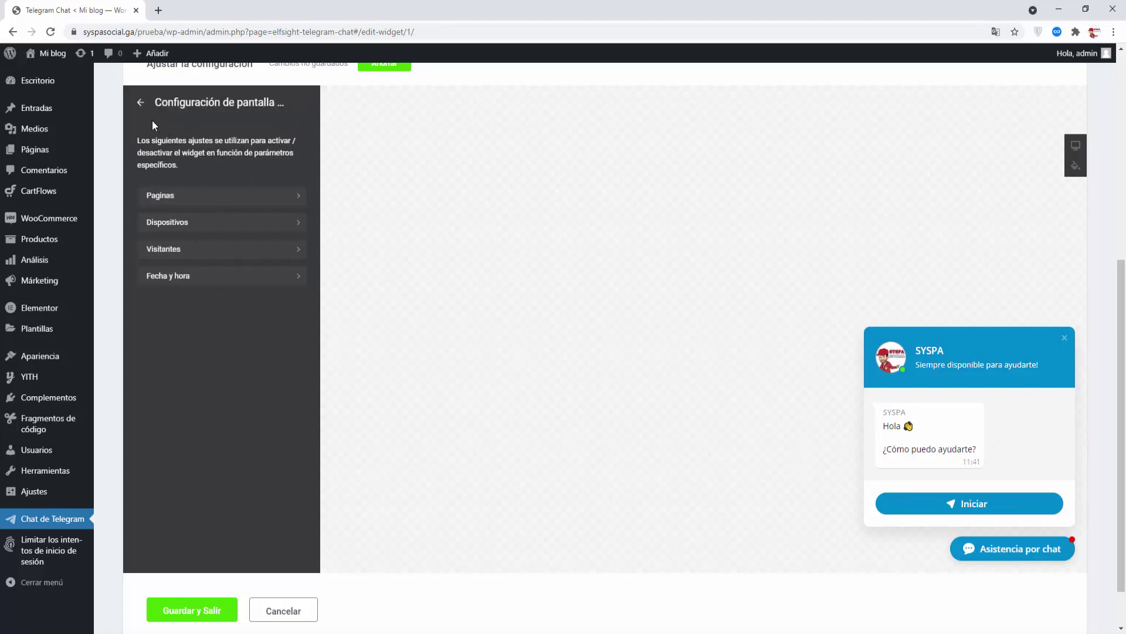
click(207, 202)
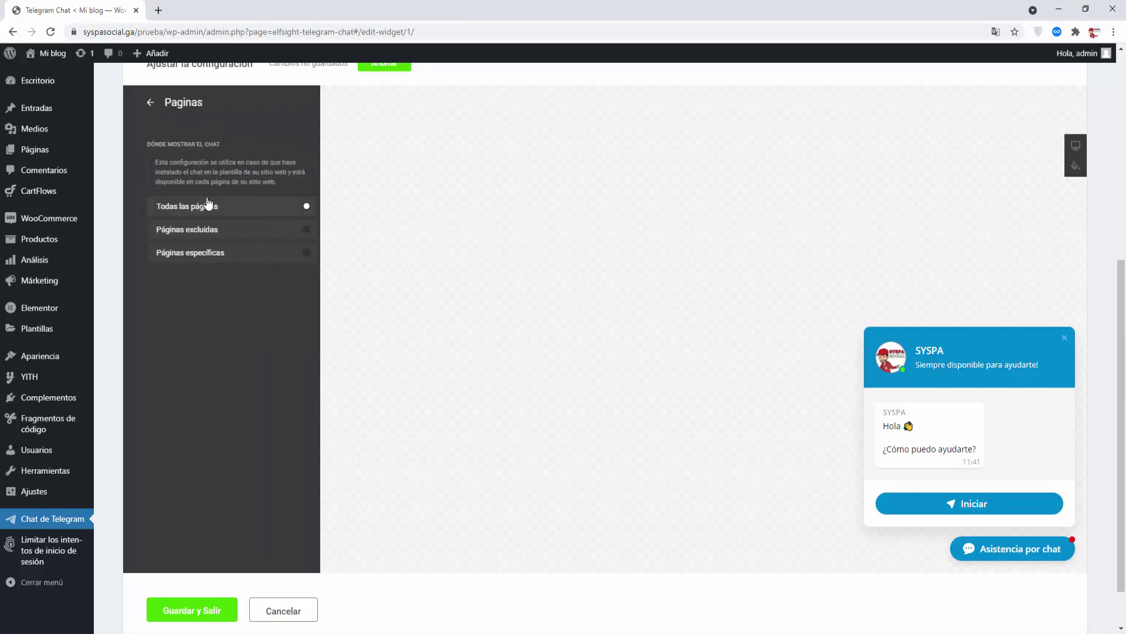
click(139, 105)
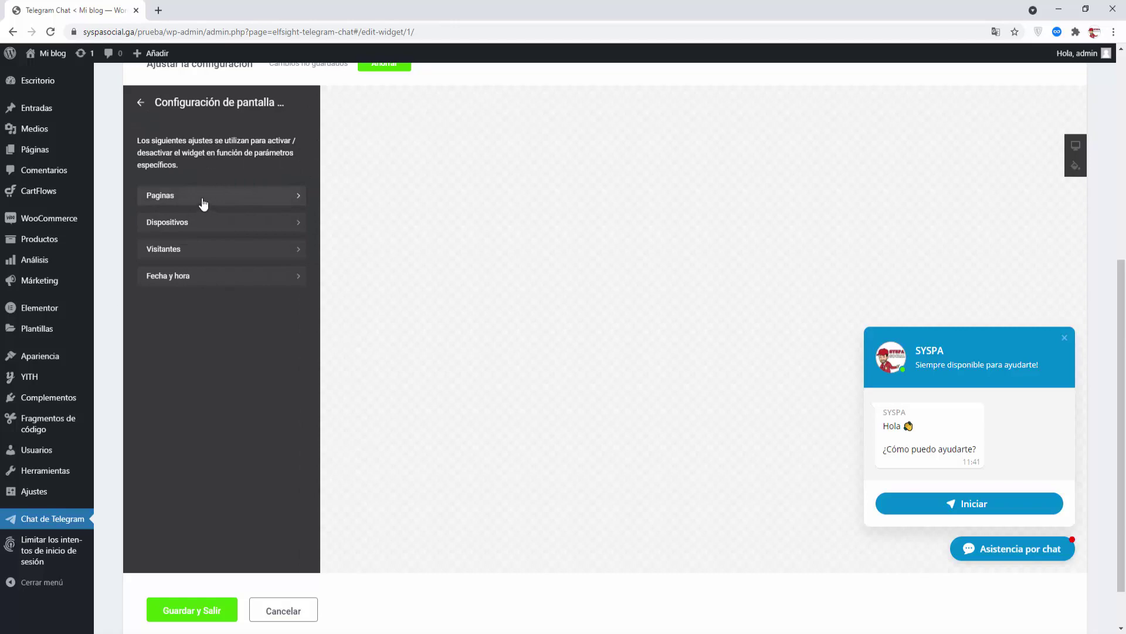
click(207, 227)
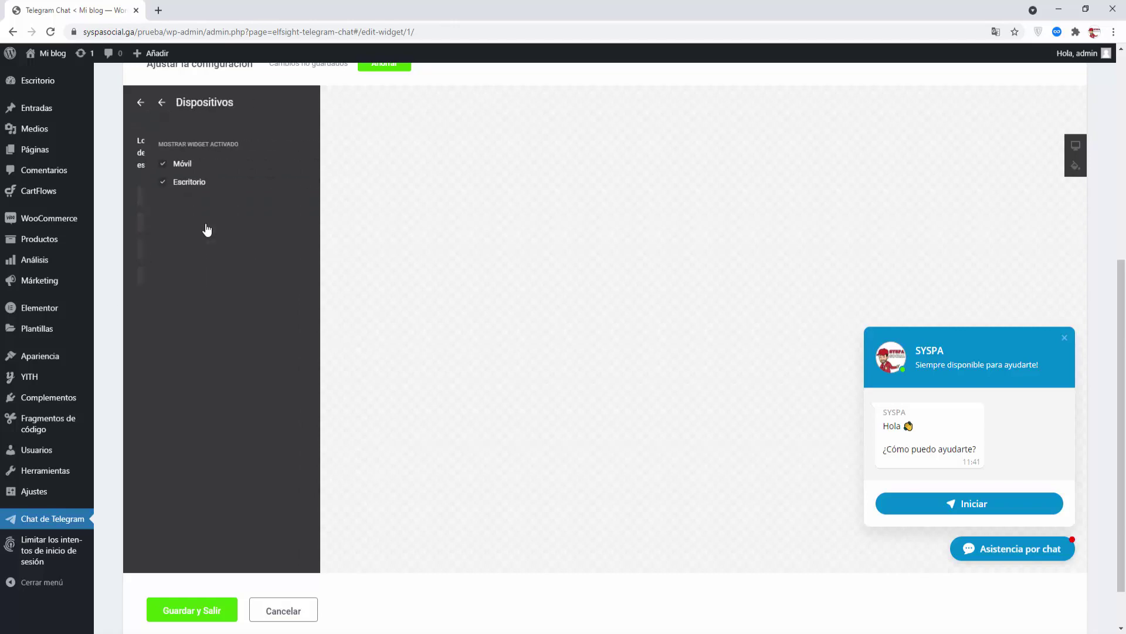
click(141, 105)
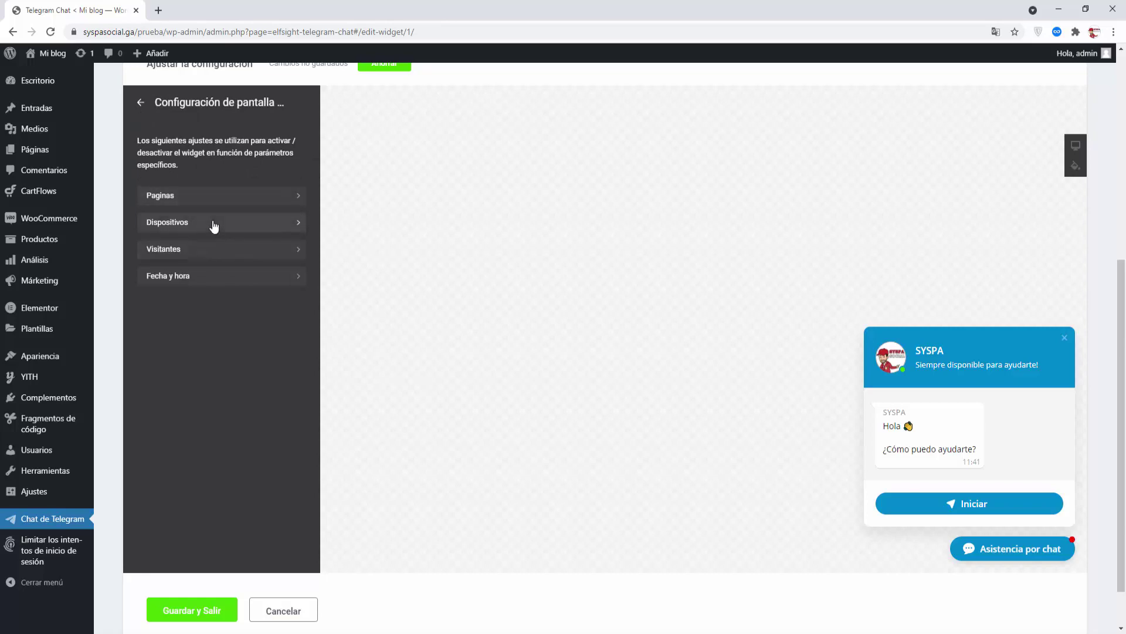
click(215, 248)
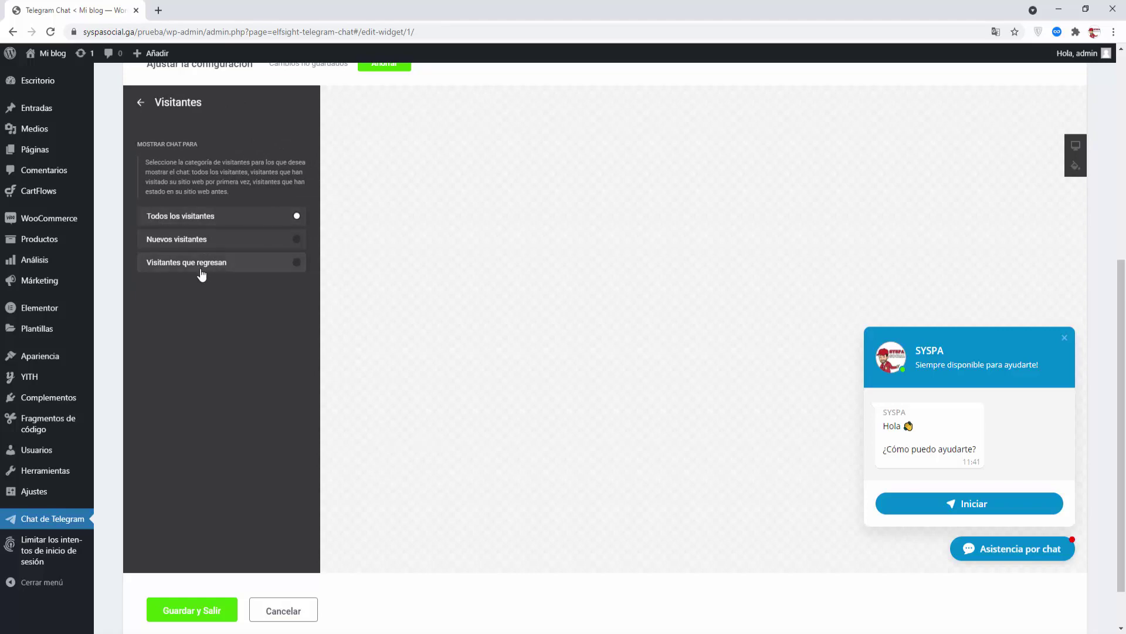
click(138, 102)
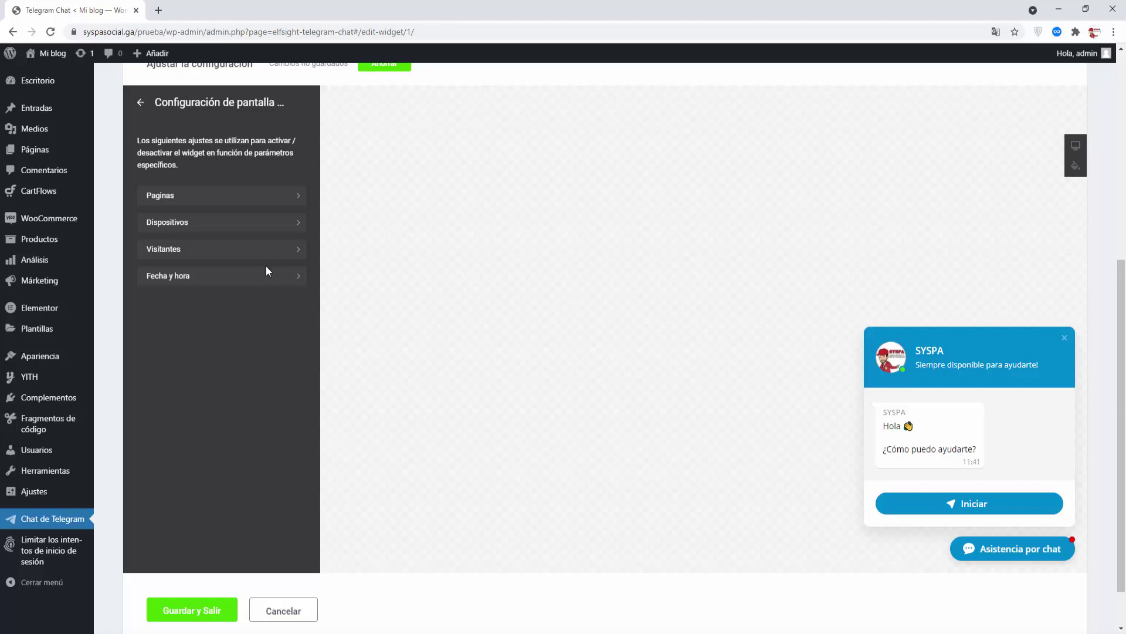
- Try excluding domingo from the days the widget is shown, enable it again and leave the date and time settings
click(210, 281)
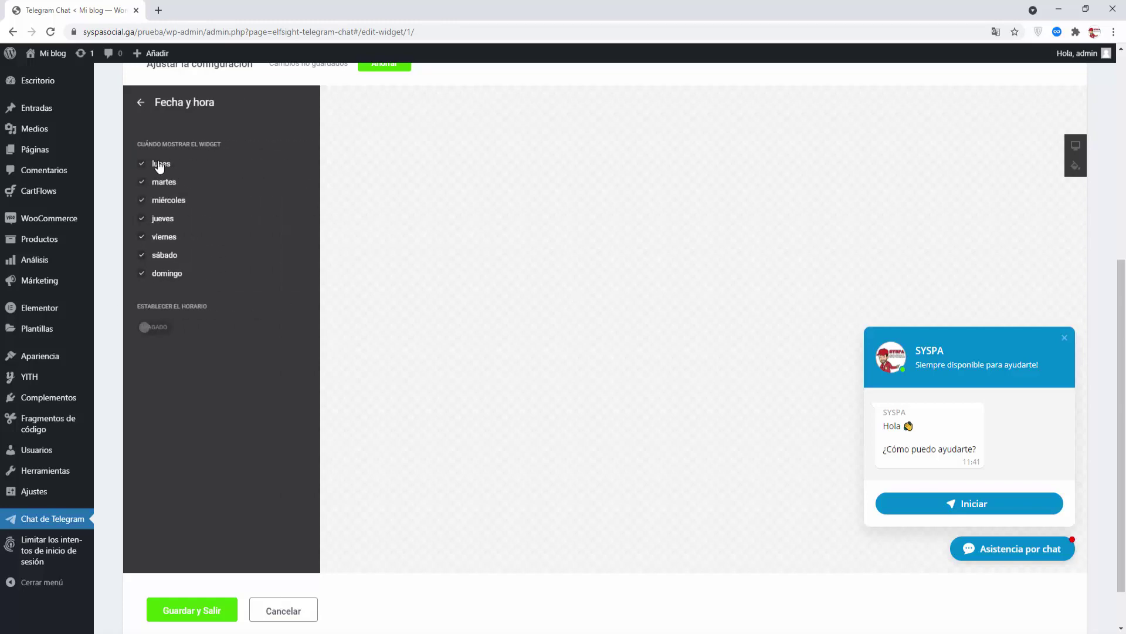
click(143, 274)
click(142, 256)
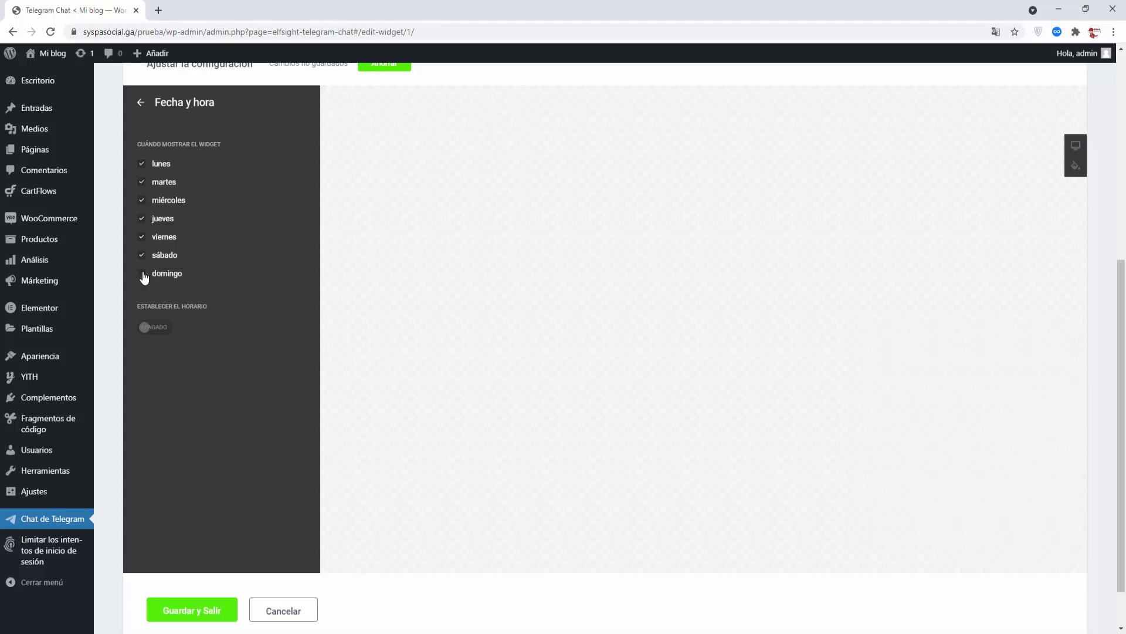
click(142, 274)
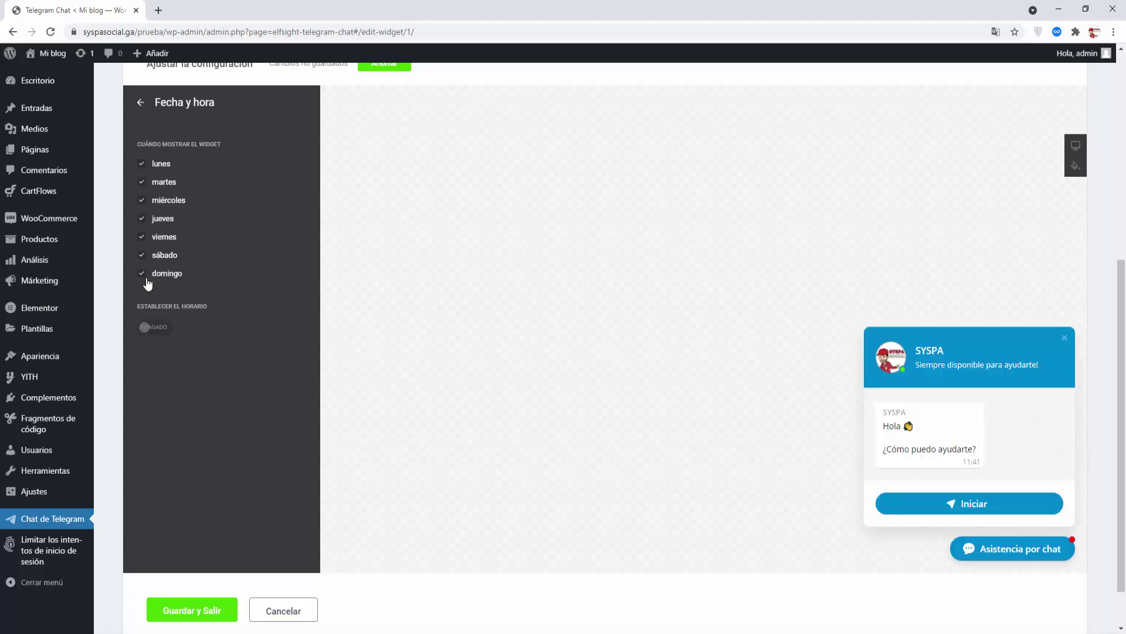
click(141, 104)
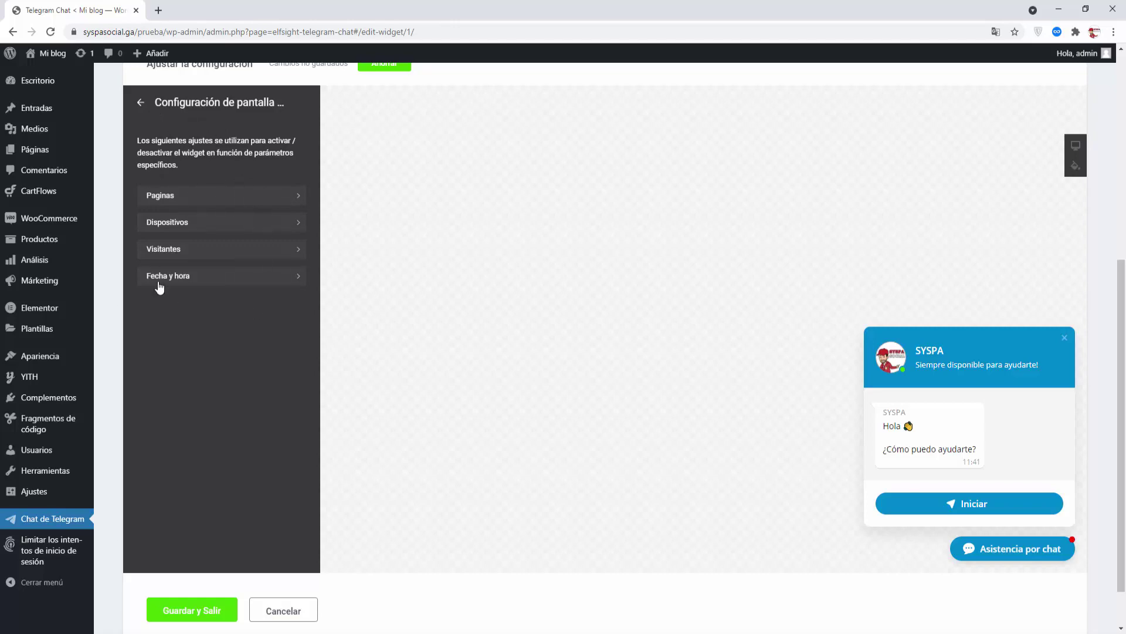
- Review the triggers that open the chat automatically, including the time on page setting, and return to the Ajustes options
click(140, 105)
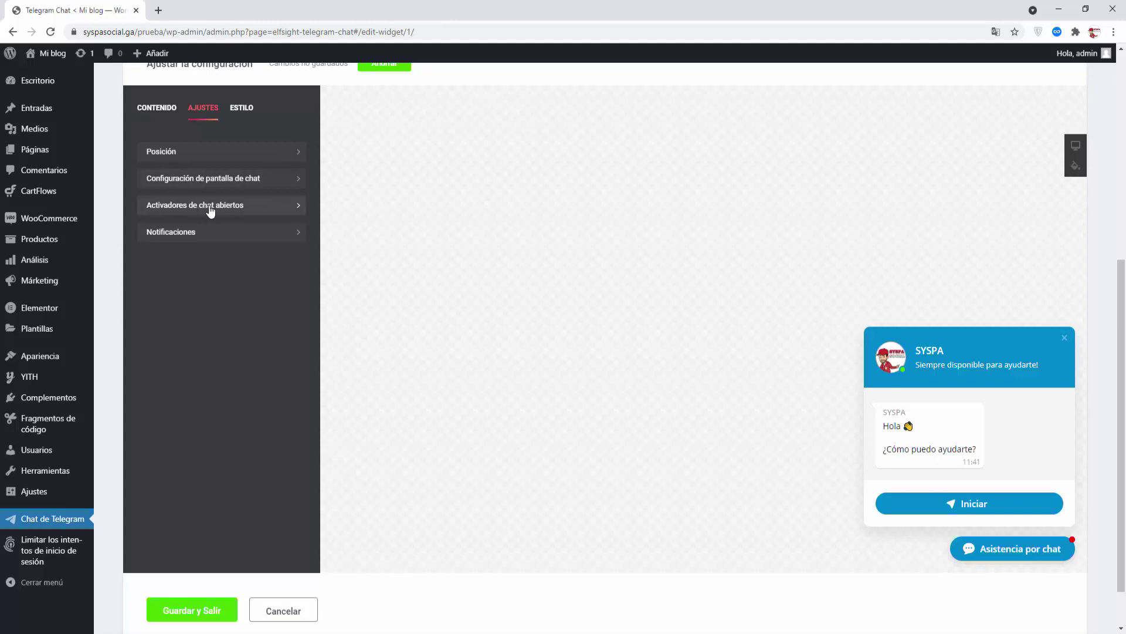
click(297, 206)
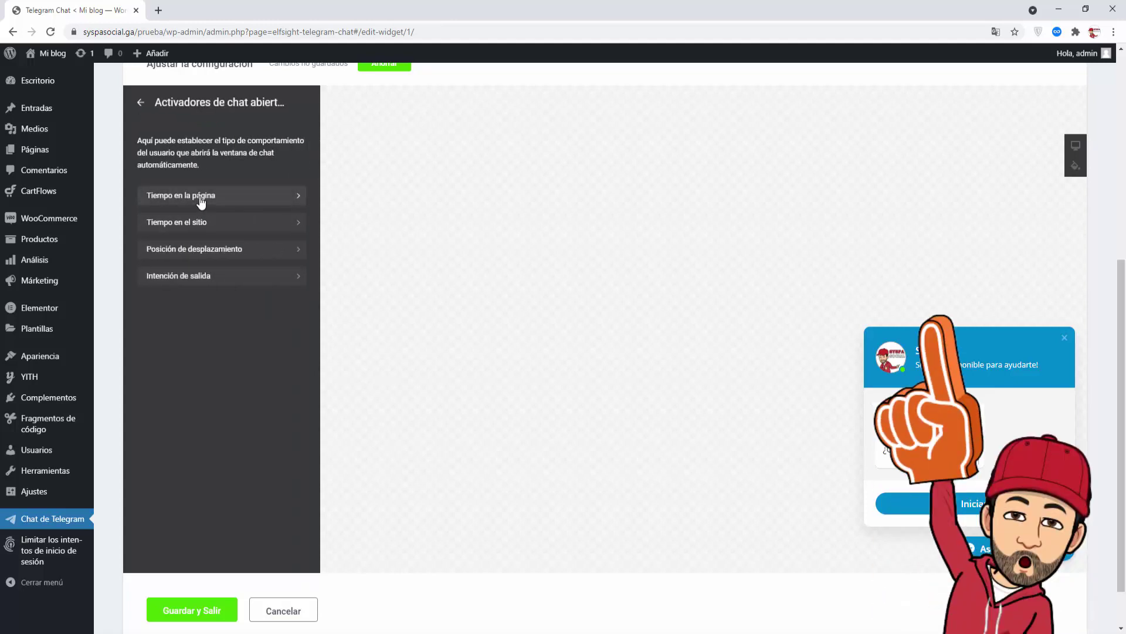
click(201, 199)
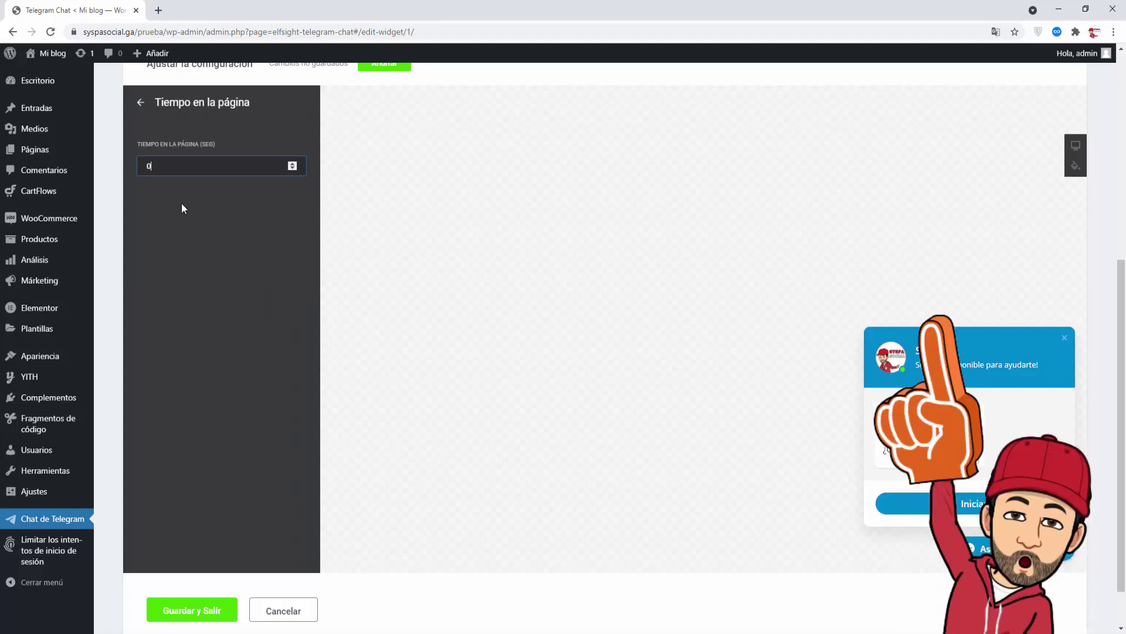
click(140, 103)
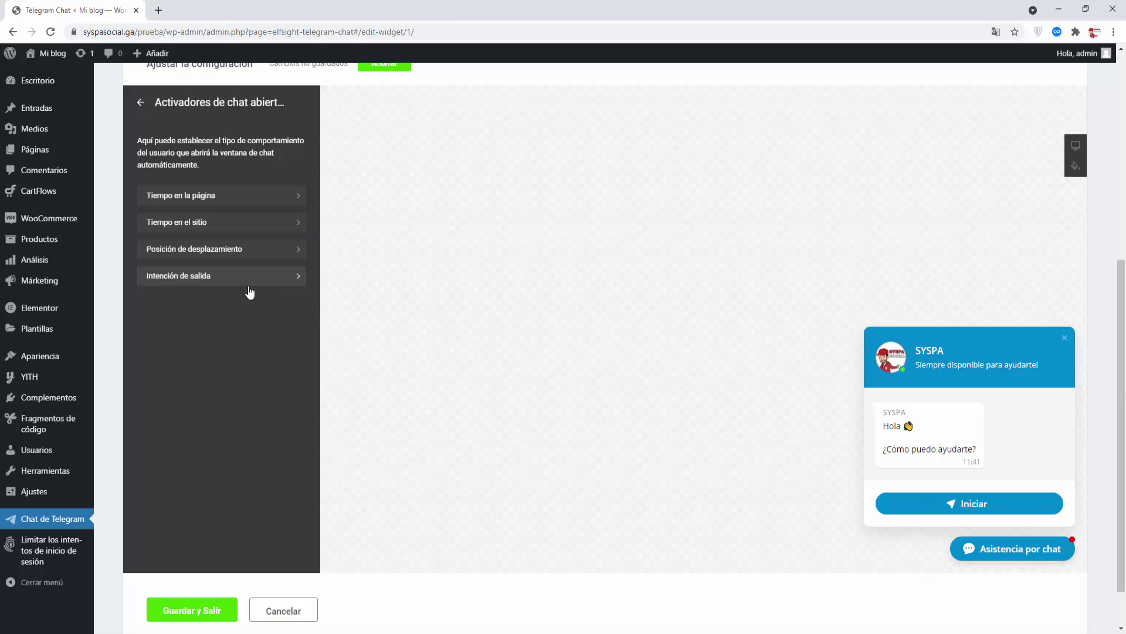
click(140, 103)
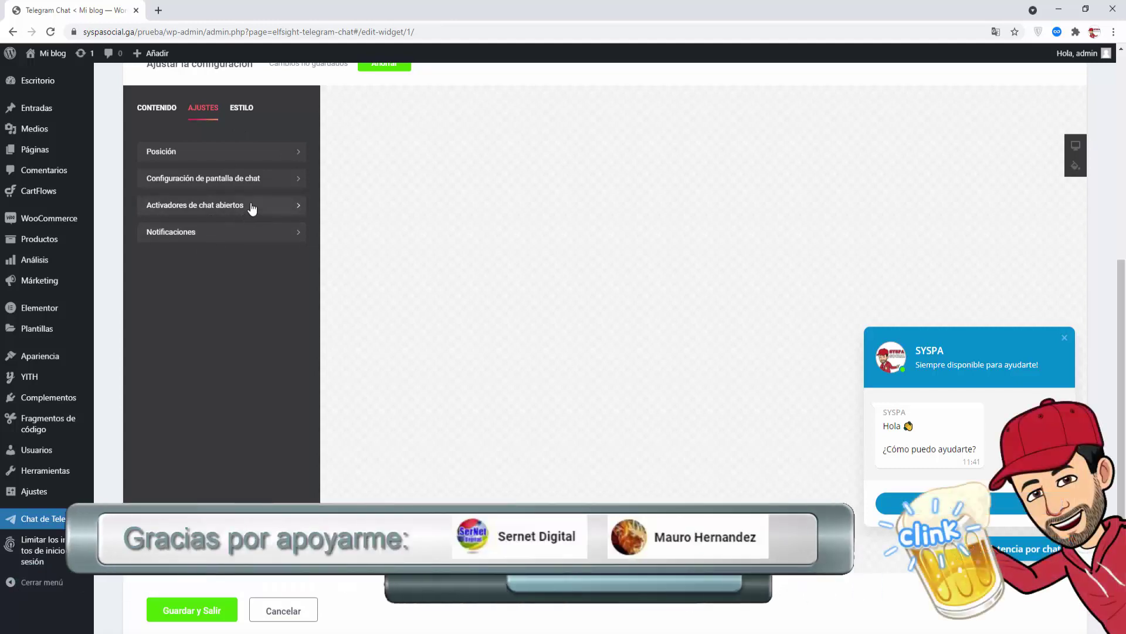
- Set the bubble background color to red, rgb(255, 0, 0), in the widget's style colors
click(246, 113)
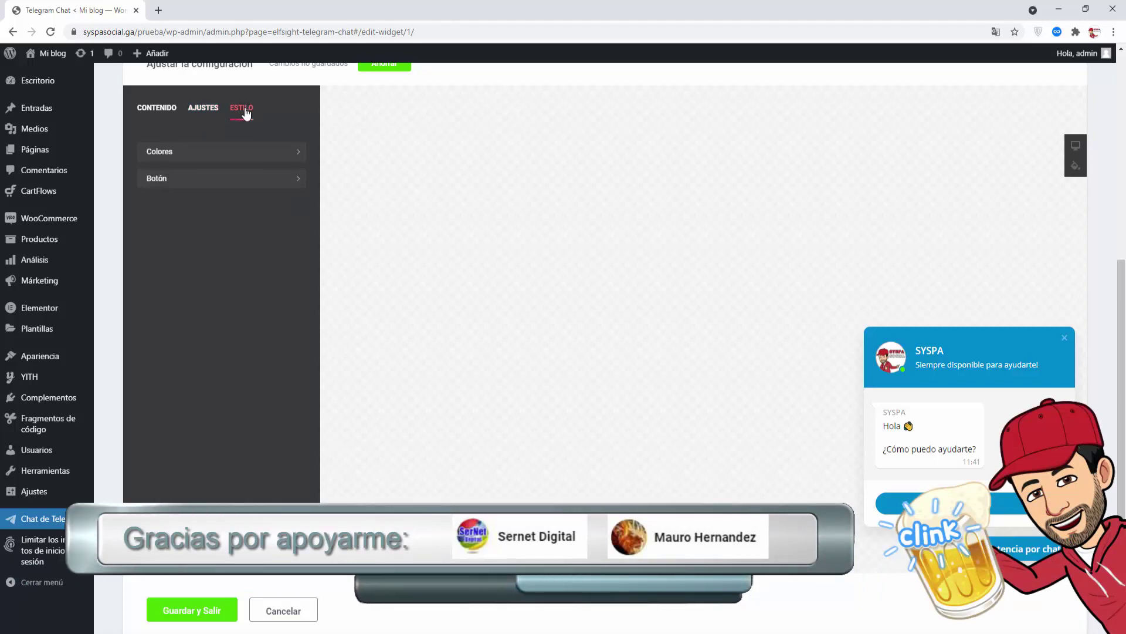
click(223, 157)
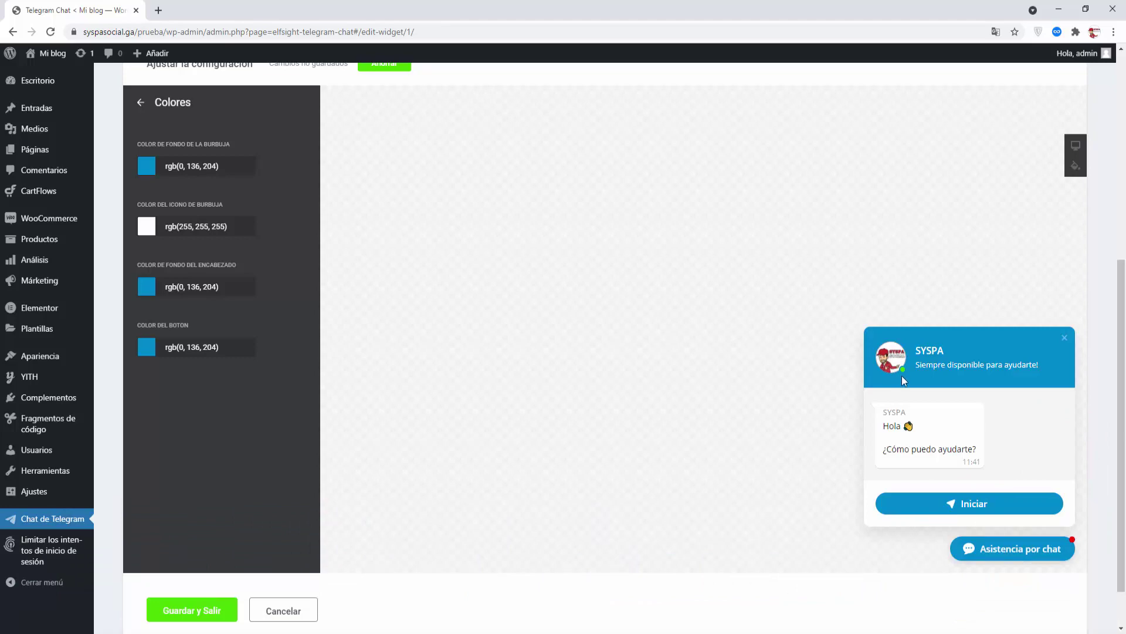
click(192, 170)
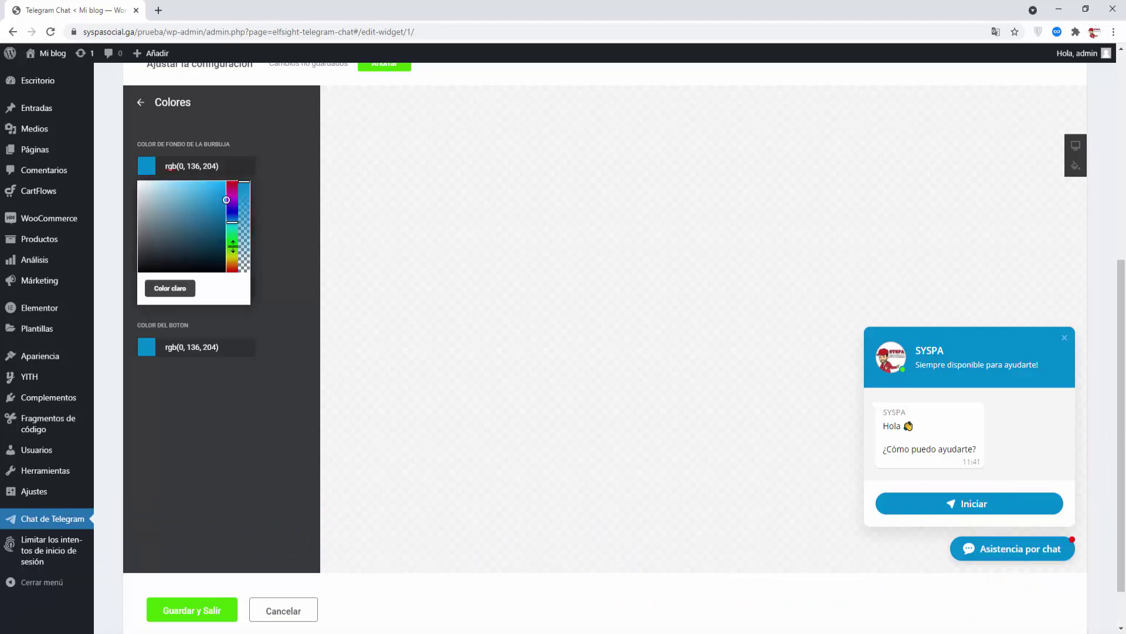
mouse_move(232, 247)
mouse_down()
mouse_move(233, 276)
mouse_move(227, 179)
mouse_up()
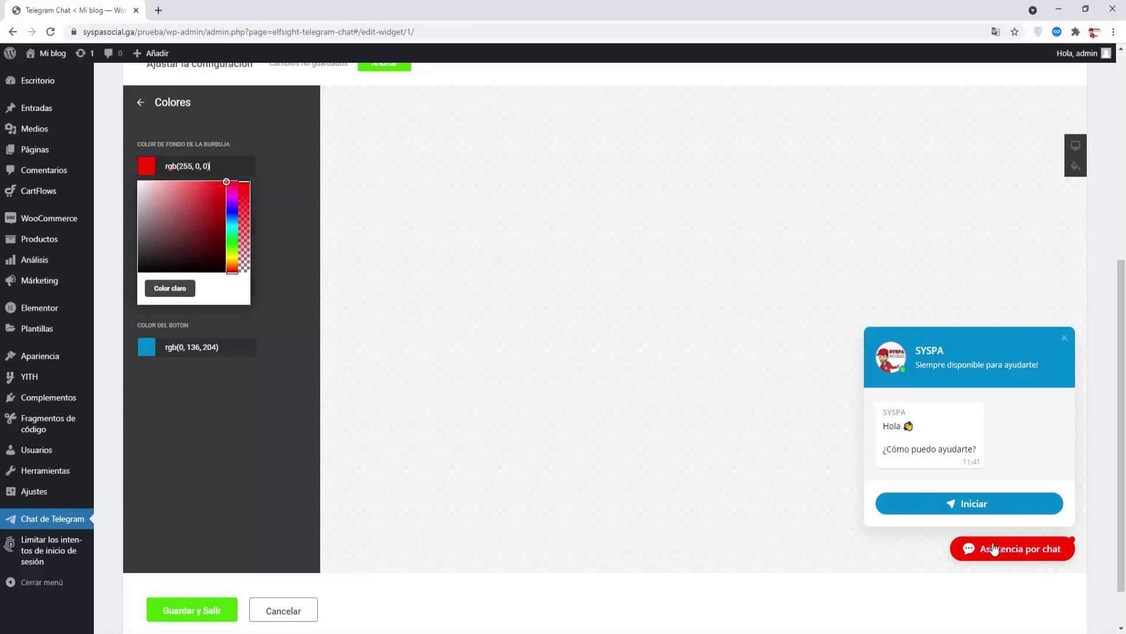
click(287, 299)
- Set the header background color to pure red, rgb(255, 0, 0)
click(183, 286)
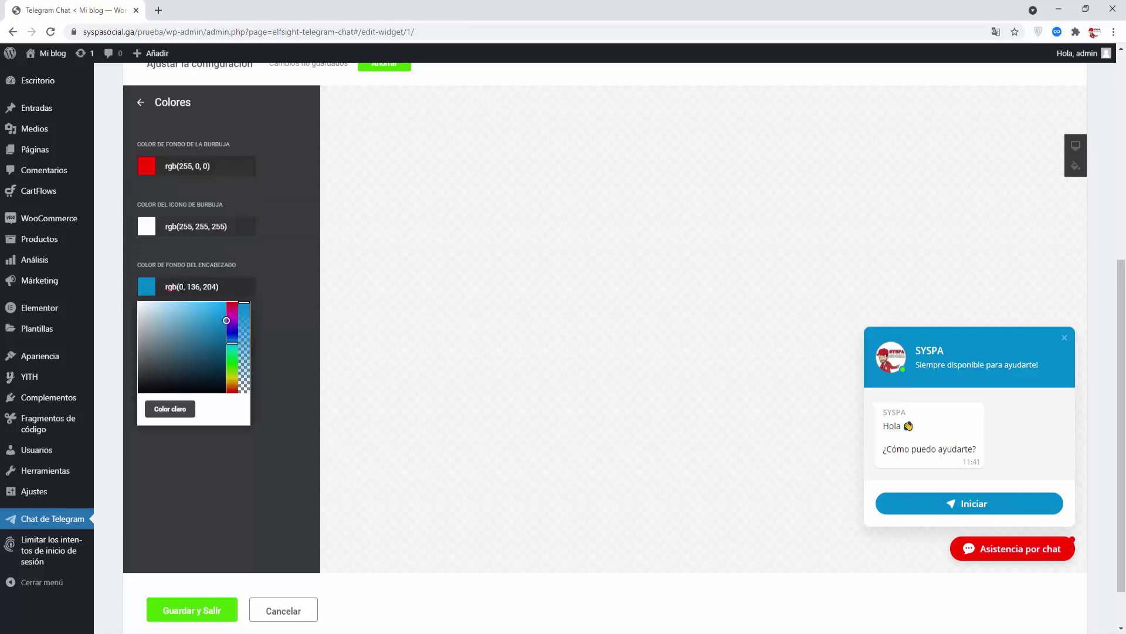
drag(231, 373, 231, 408)
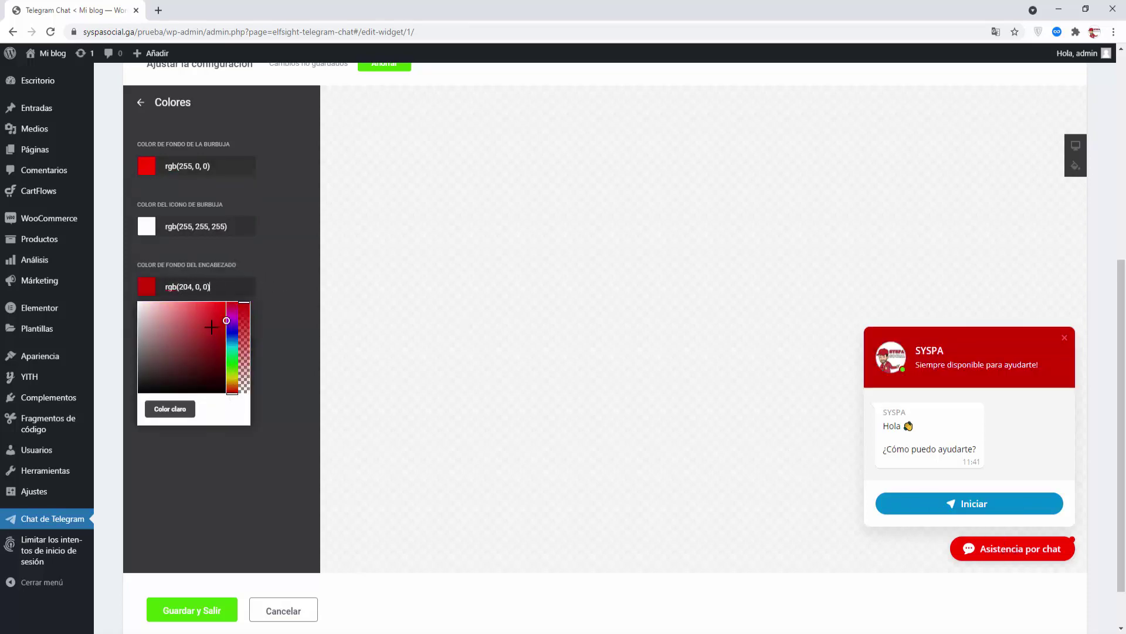
drag(225, 321, 240, 290)
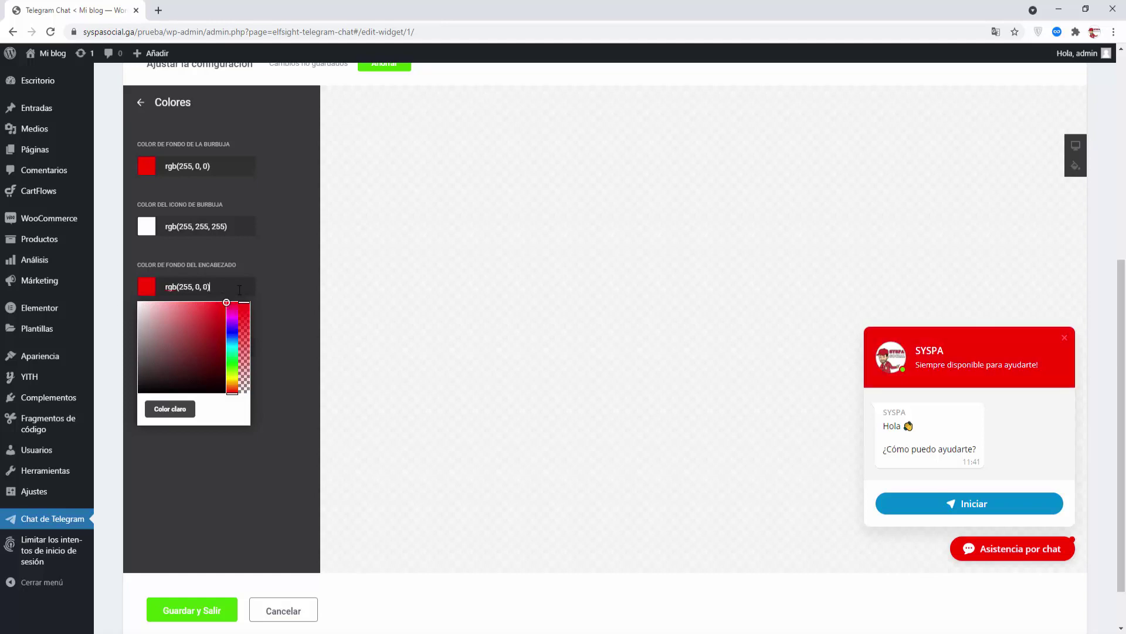
click(289, 359)
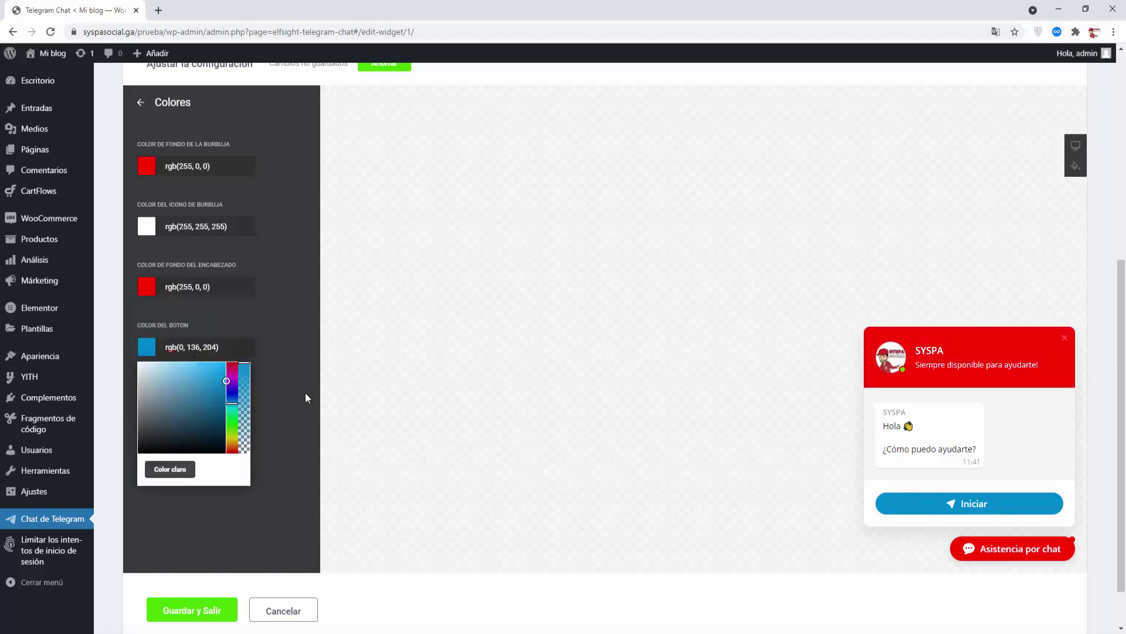
- Set the button color to rgb(255, 0, 0) and return to the style options
drag(233, 420, 233, 452)
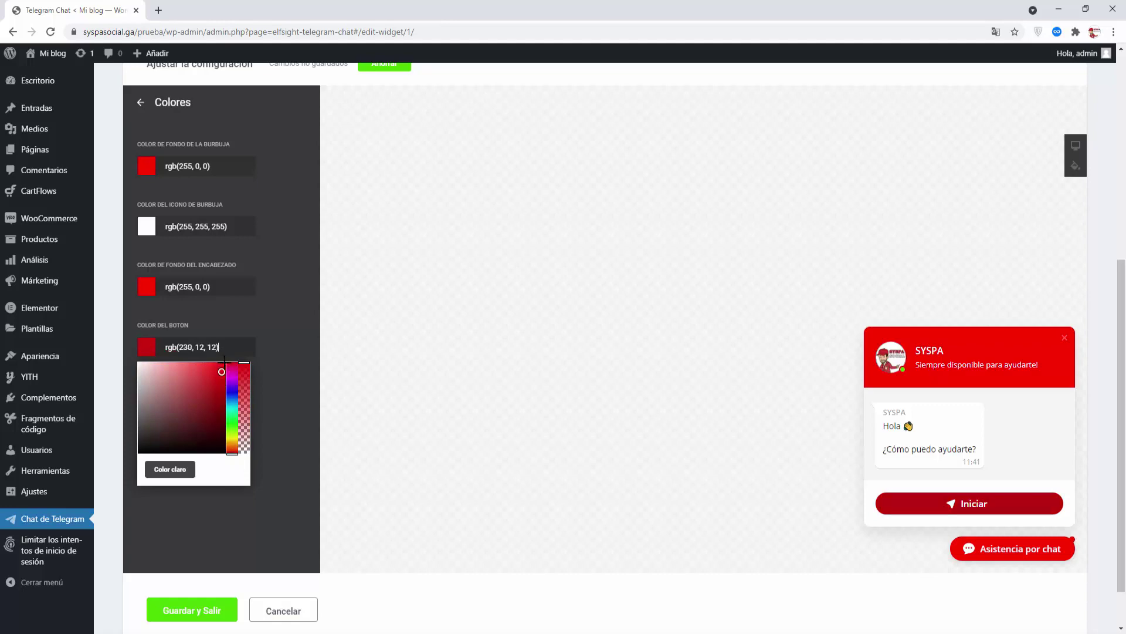
click(311, 334)
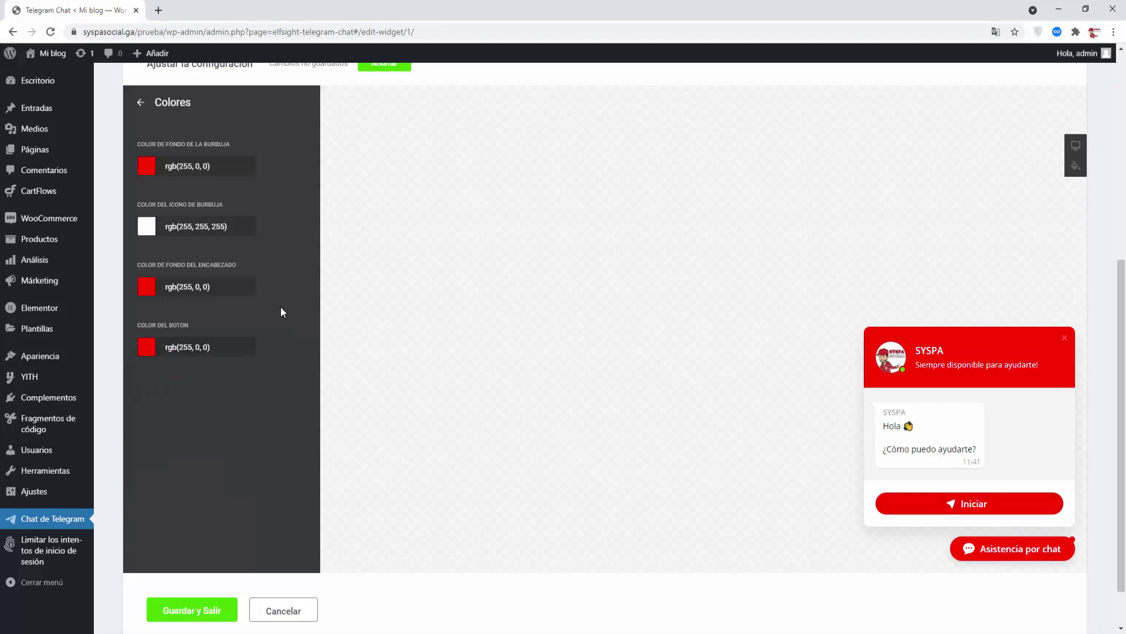
click(141, 102)
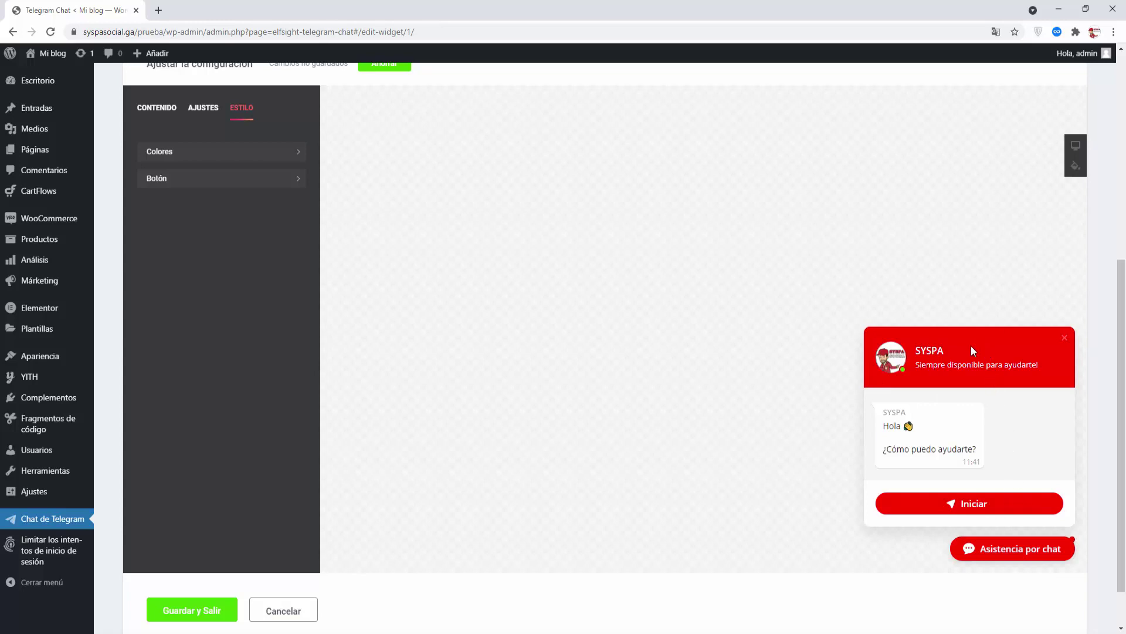
- Adjust the shape of the Iniciar button to square corners and return to the style options
click(261, 178)
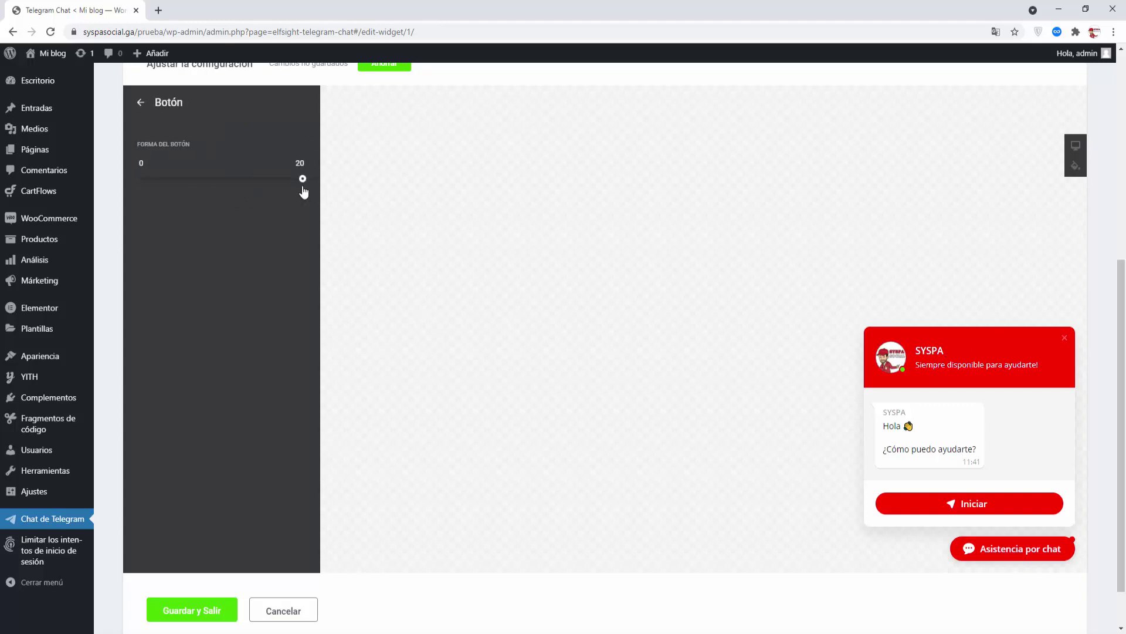
drag(302, 183, 195, 186)
drag(196, 187, 347, 193)
click(141, 104)
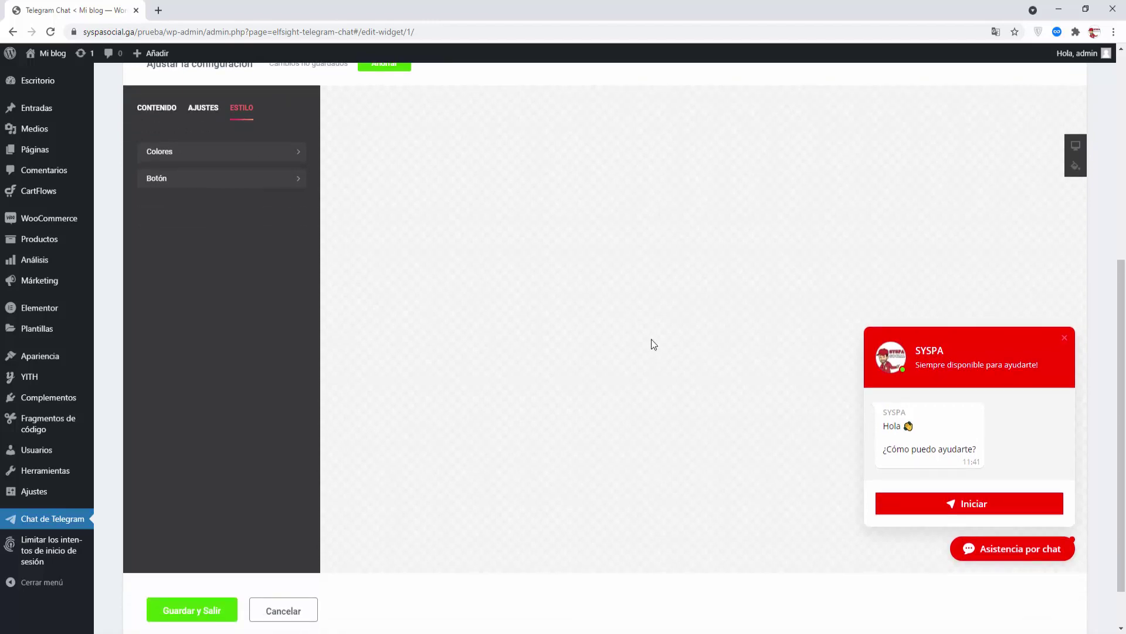
- Save the widget configuration, exit to the widget list, and copy the Asistencia por chat widget's shortcode
click(196, 608)
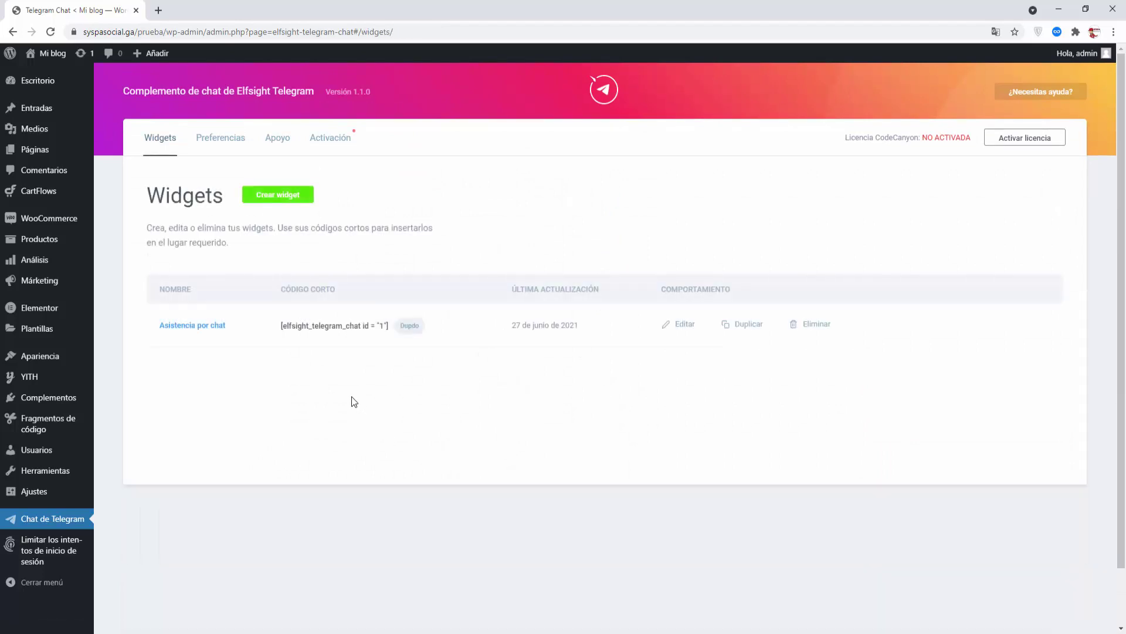
drag(280, 325, 392, 327)
right_click(346, 328)
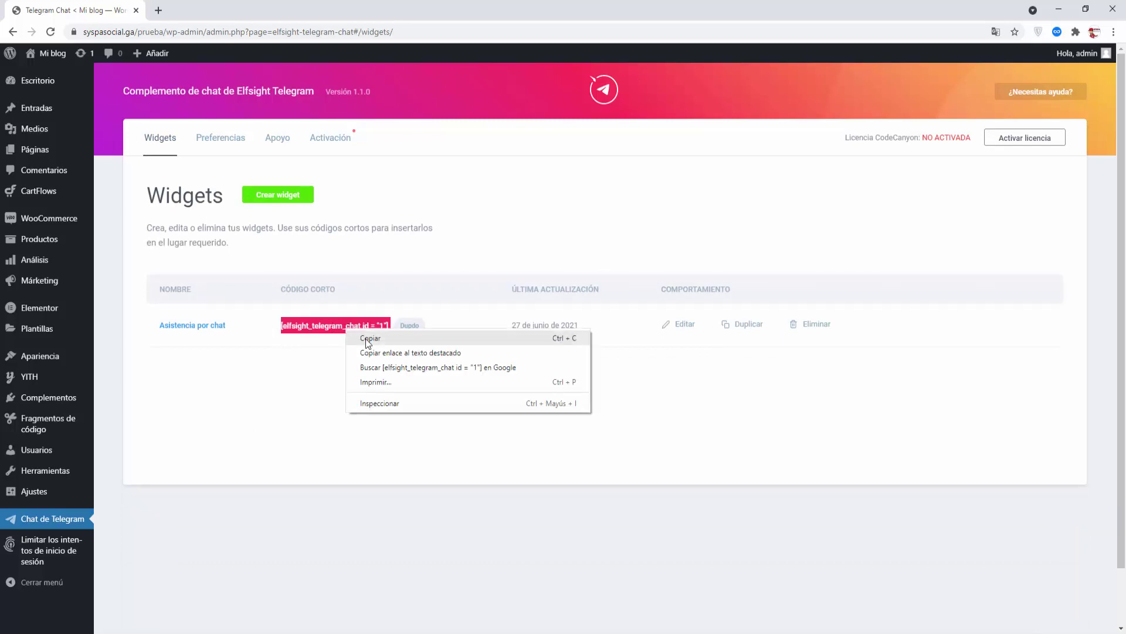
click(368, 339)
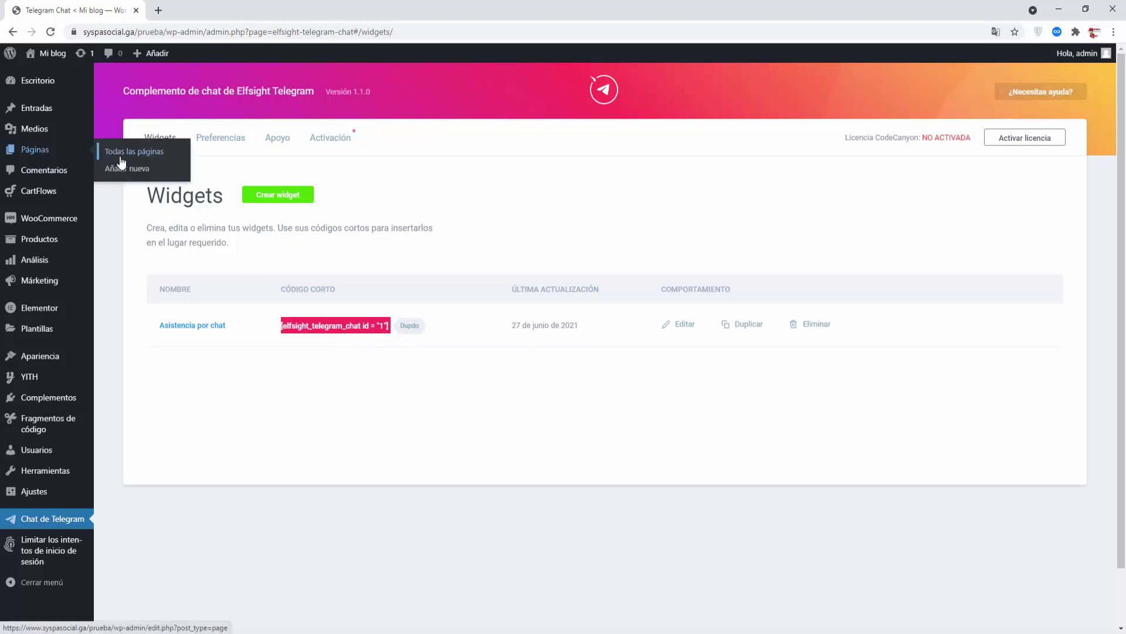
- From the list of all pages, open the Home page for editing with Elementor in a new browser tab
click(122, 154)
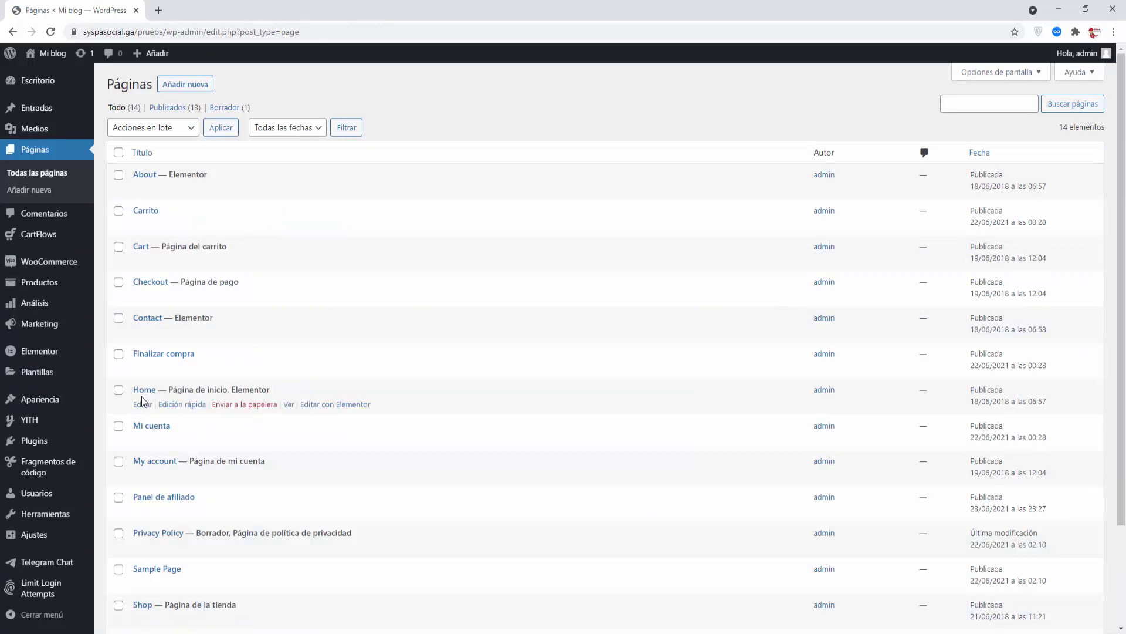
right_click(316, 412)
click(336, 418)
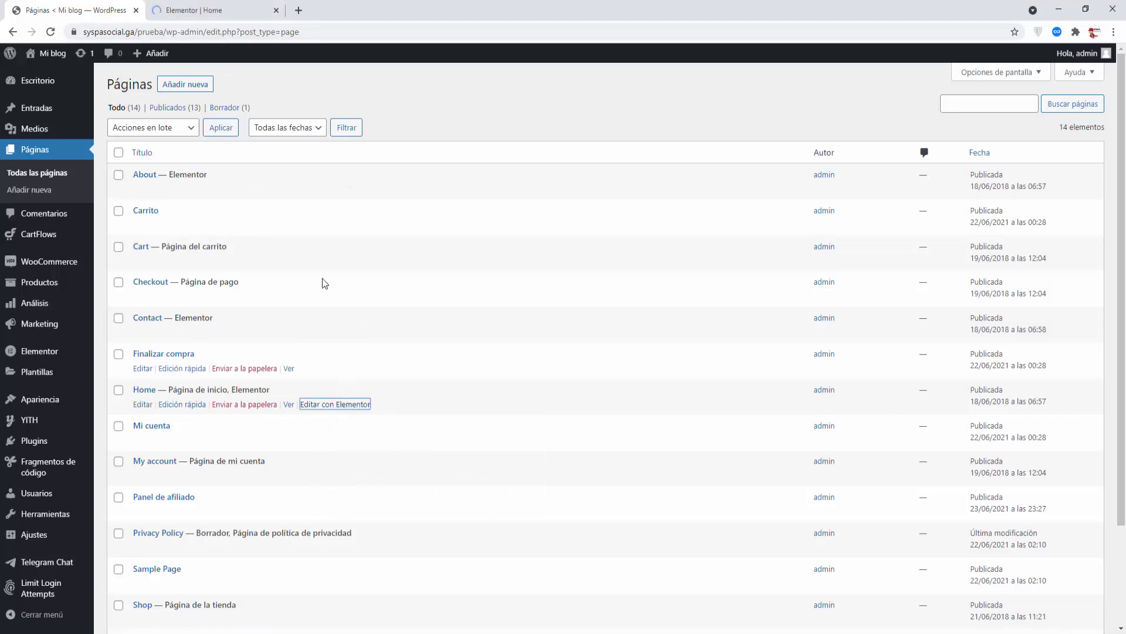
click(225, 11)
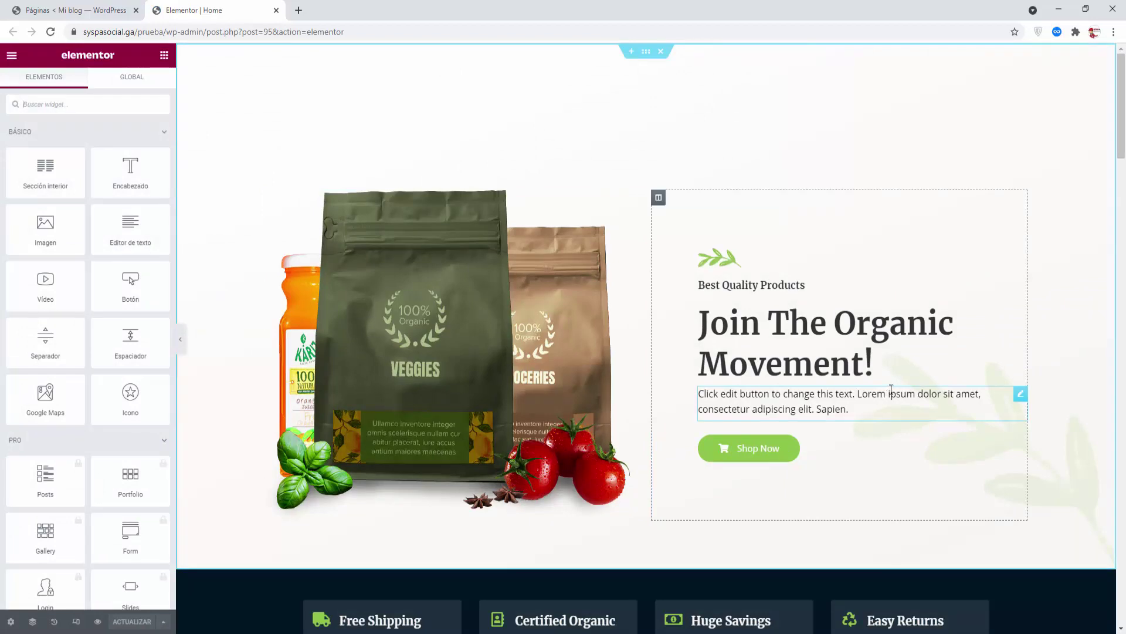
- Add a new single-column section below the Featured Brands row, at the end of the Home page content
scroll(891, 389, down, 15)
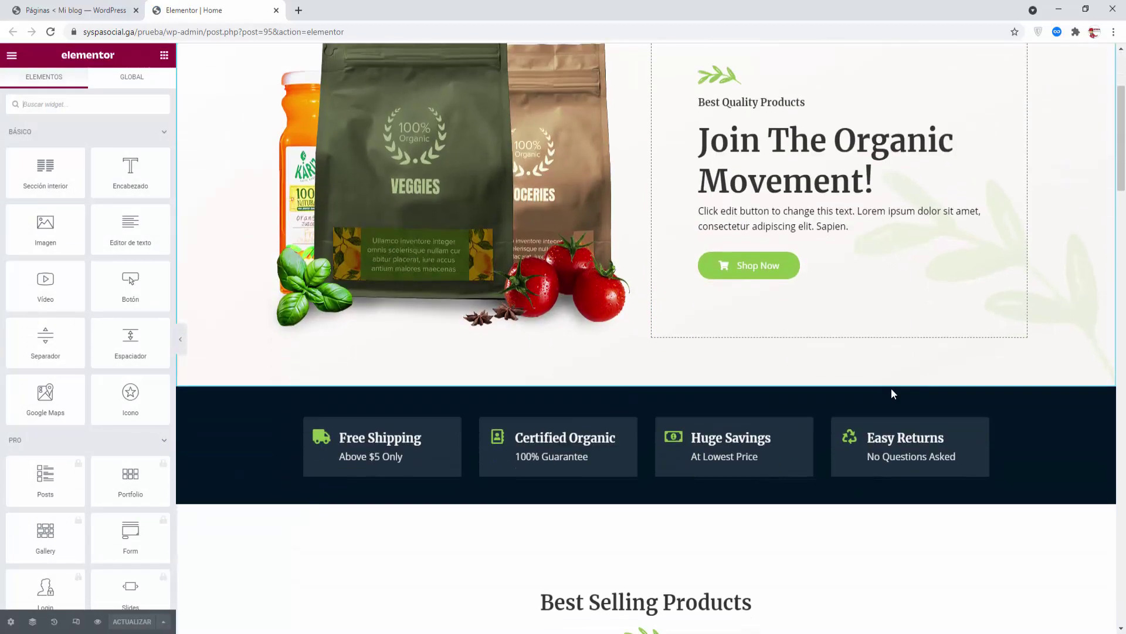
scroll(874, 411, down, 15)
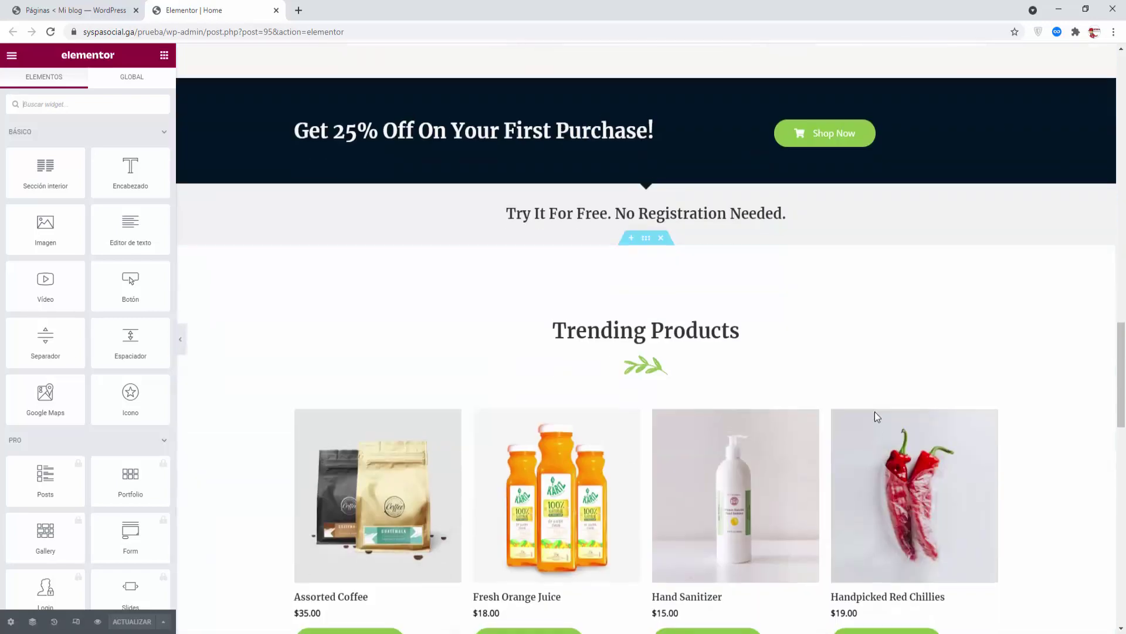
scroll(876, 412, down, 4)
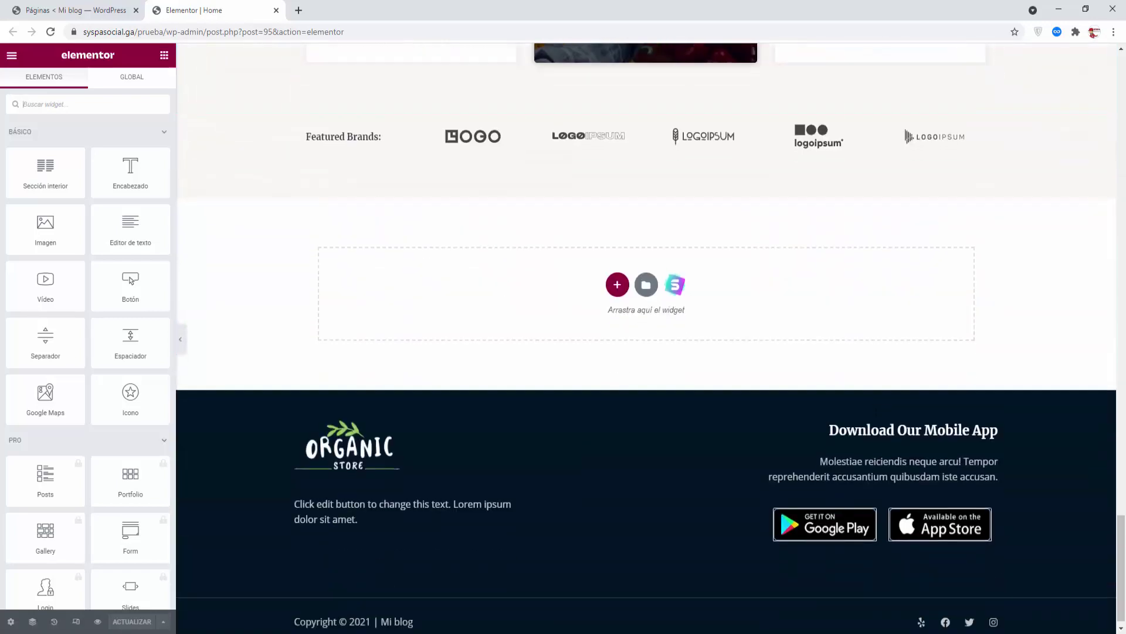
scroll(873, 415, up, 2)
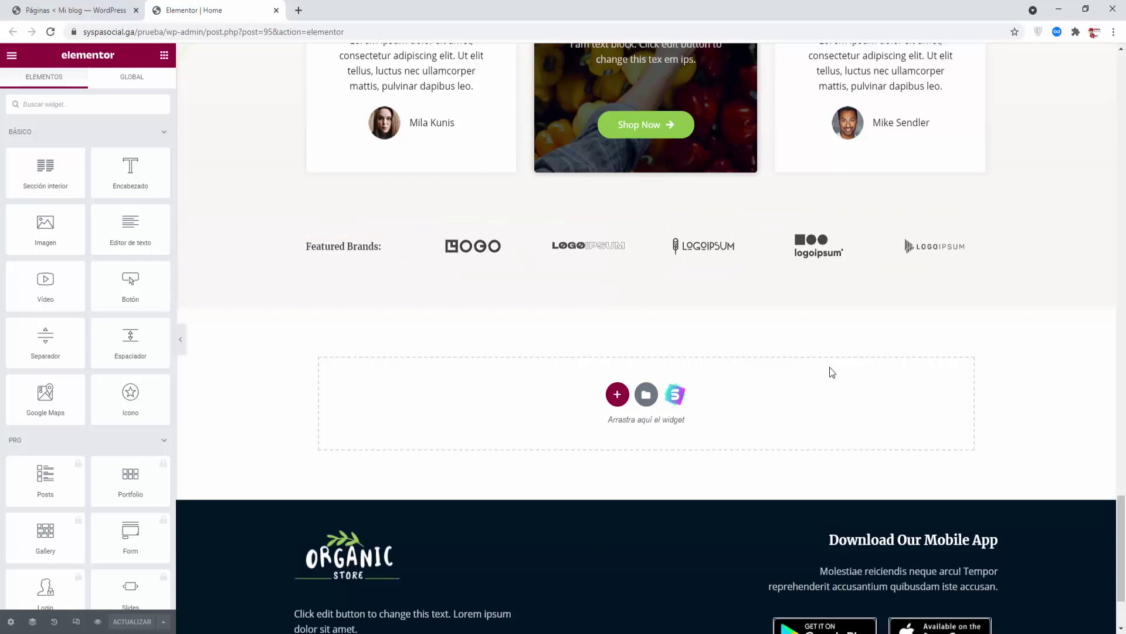
click(618, 396)
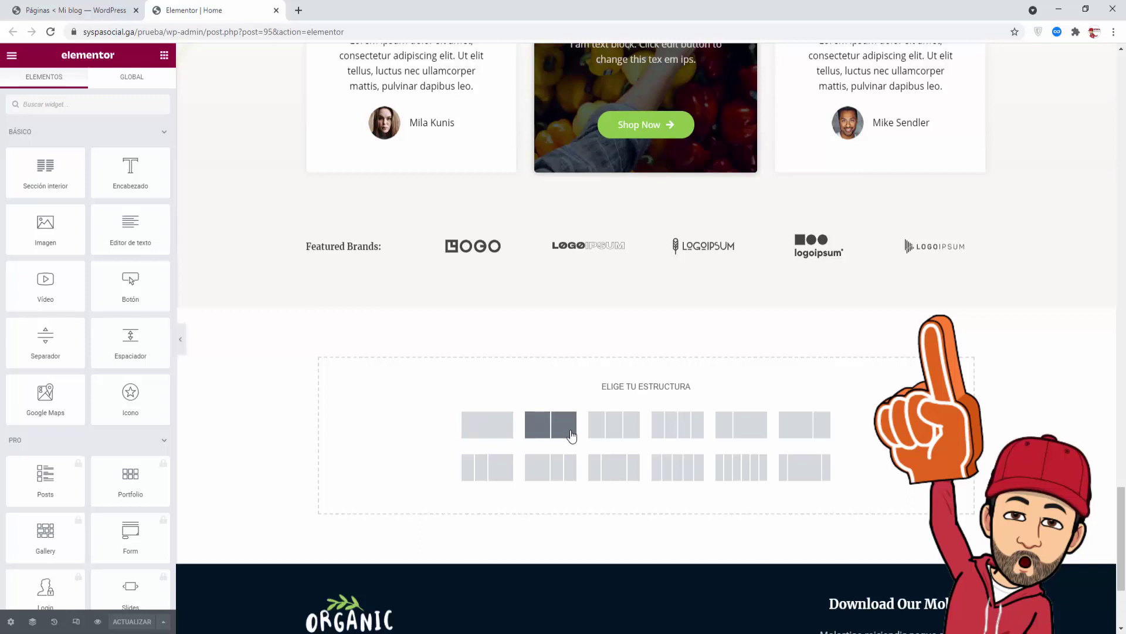
click(490, 425)
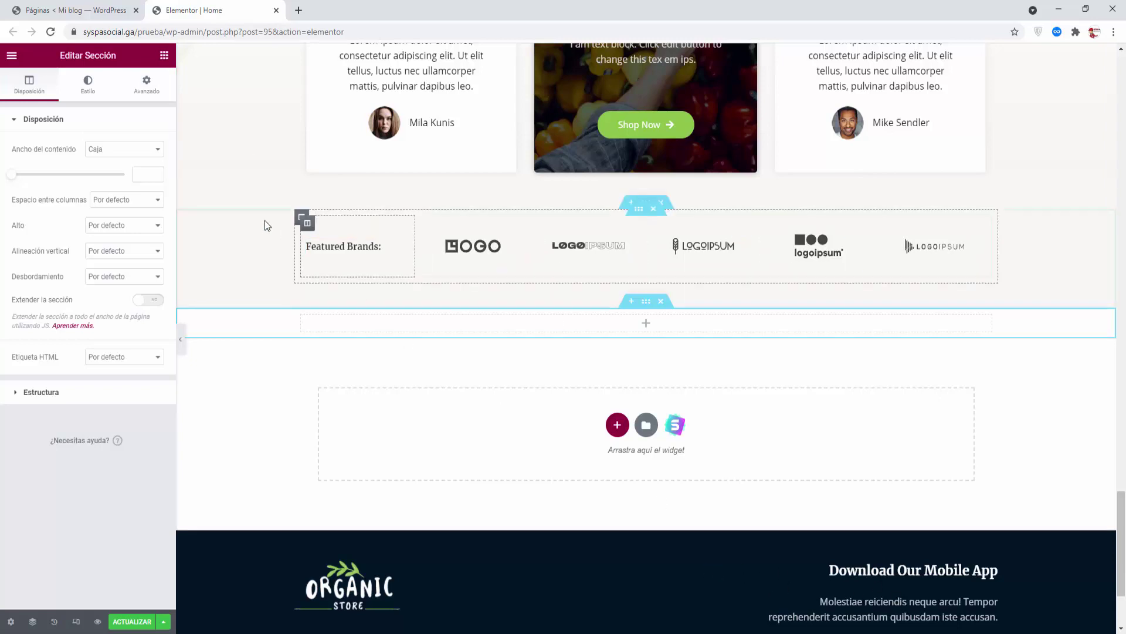
- Search the Elementor widgets for "sho" and place the Shortcode widget in the new empty section
click(164, 55)
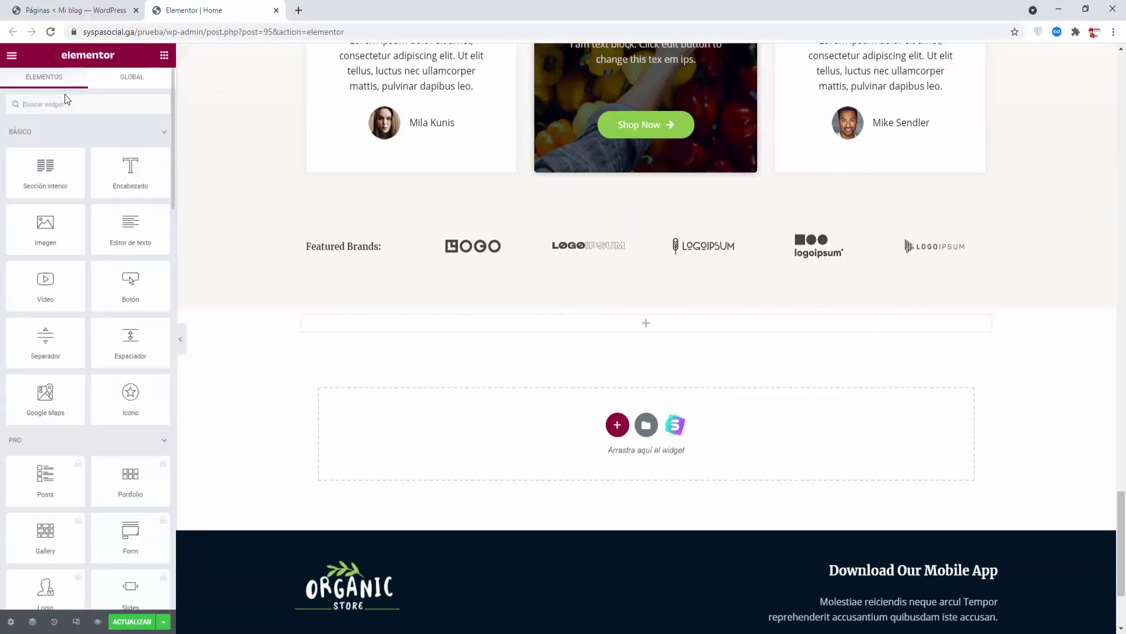
click(60, 104)
text(sho)
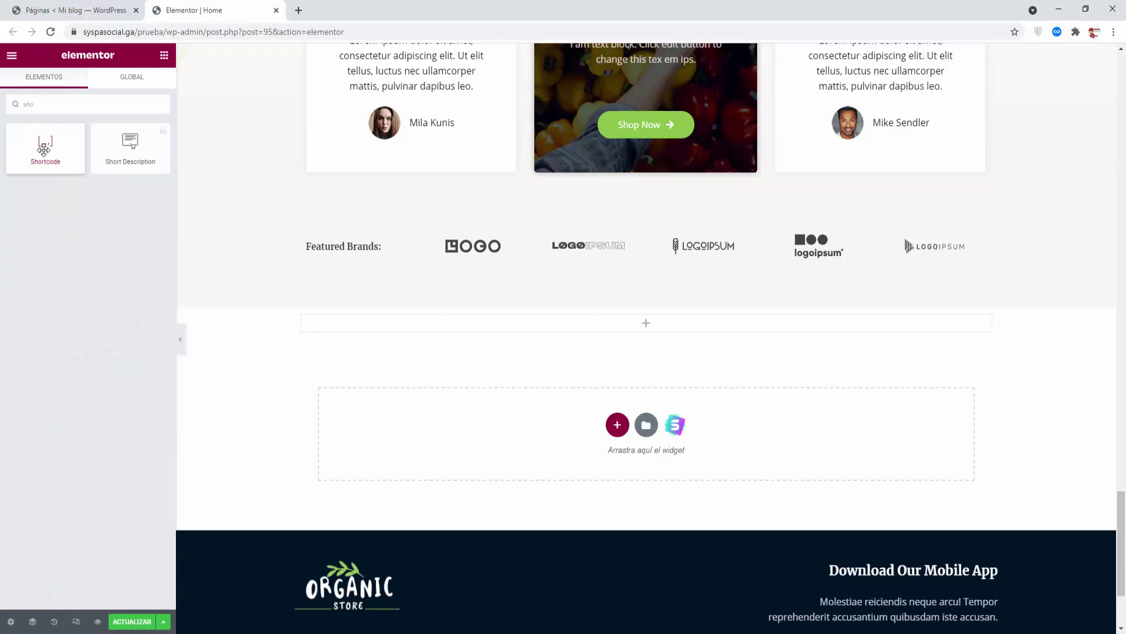
drag(44, 150, 605, 324)
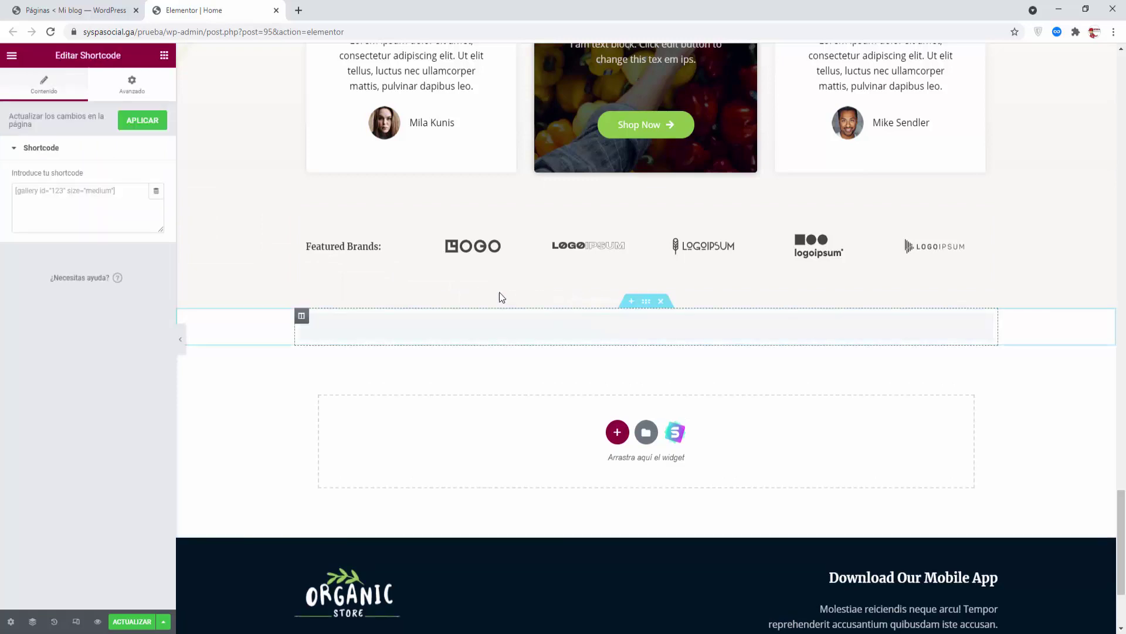
- Paste the copied Telegram chat shortcode into the Shortcode widget, update the page, and close the editor tab
click(126, 191)
key(ctrl+v)
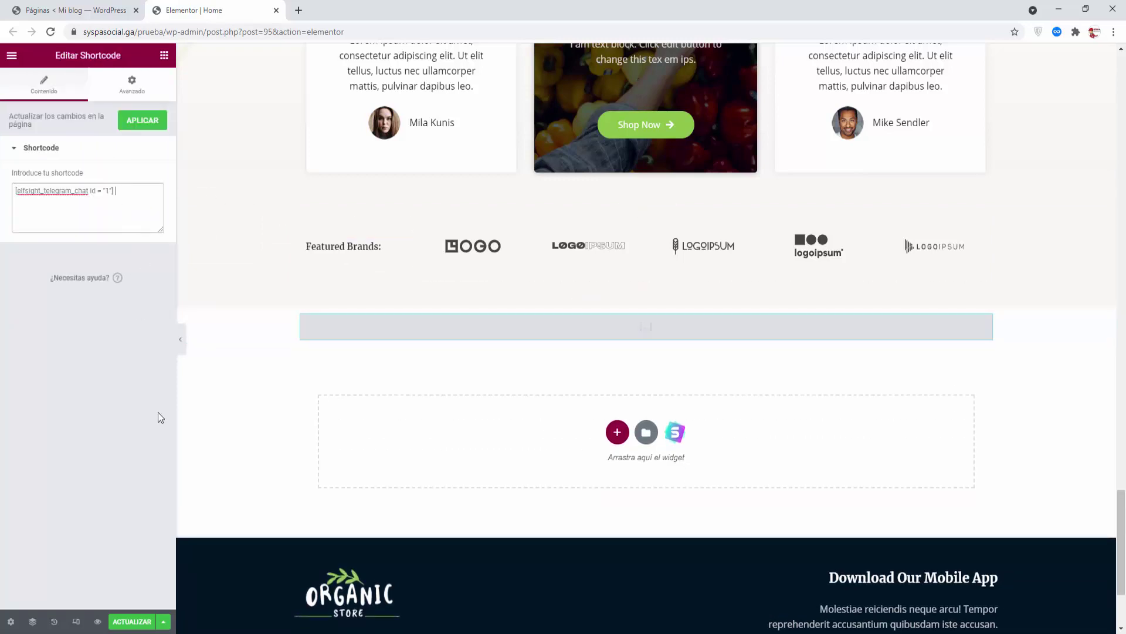
click(131, 621)
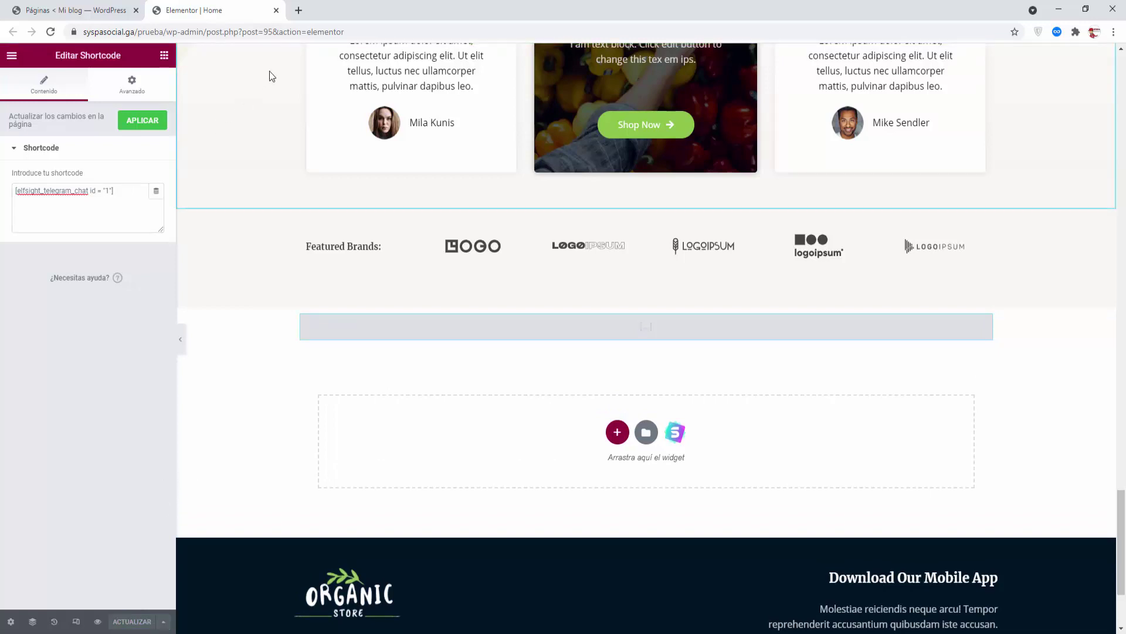
click(276, 10)
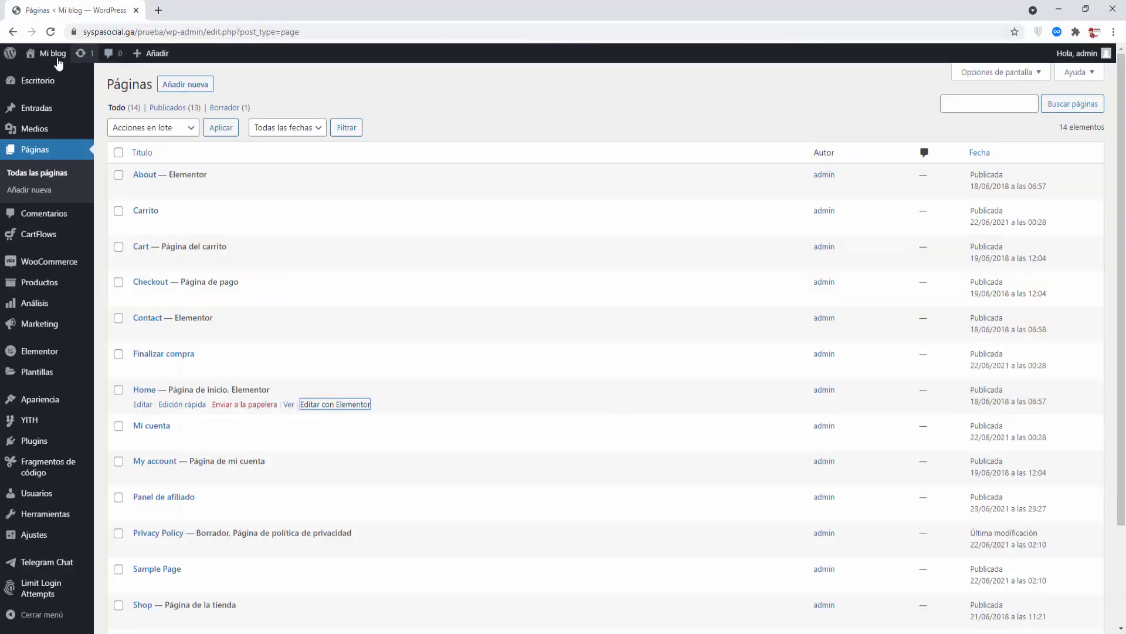
- Visit the live site in a new browser tab and look through the whole home page to check the chat button
mouse_move(48, 59)
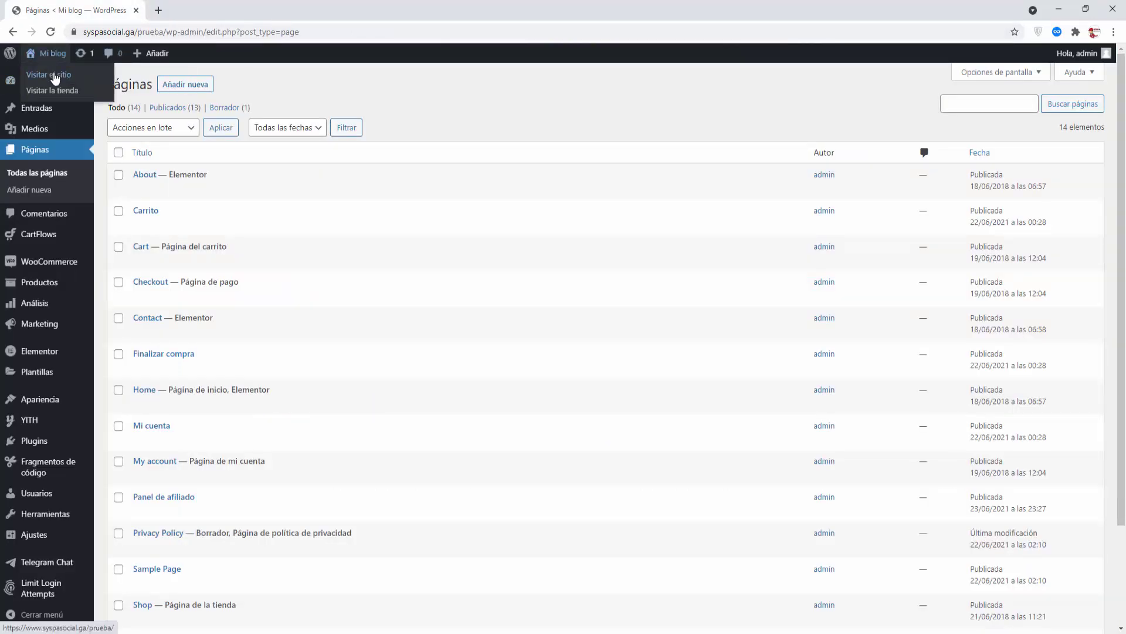
right_click(53, 75)
click(65, 79)
click(187, 10)
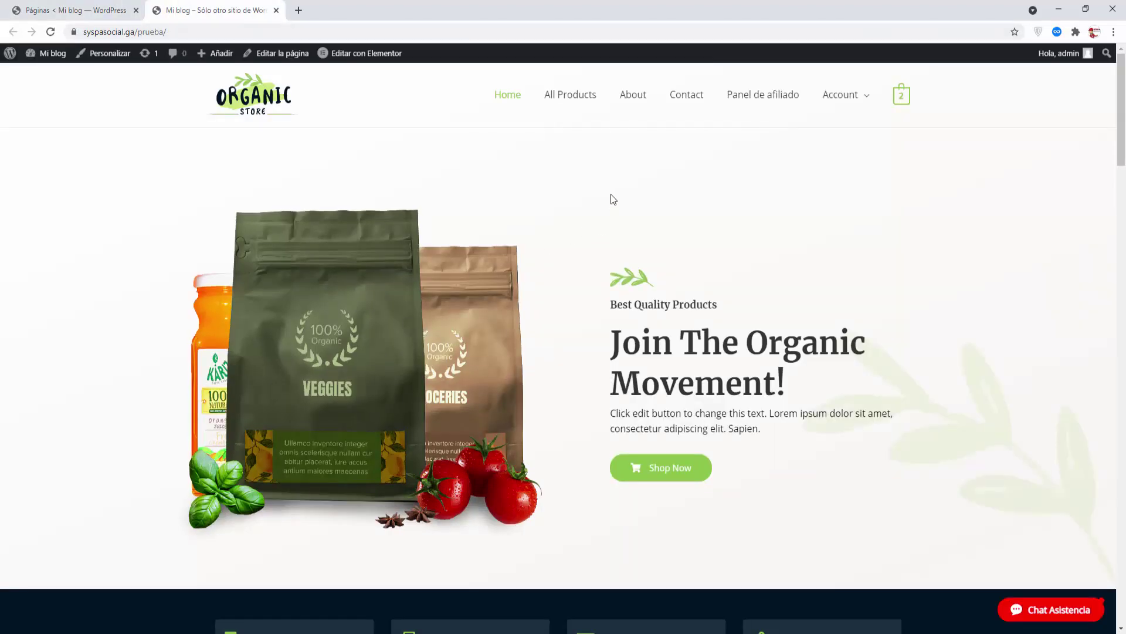
scroll(613, 197, down, 3)
scroll(614, 195, down, 10)
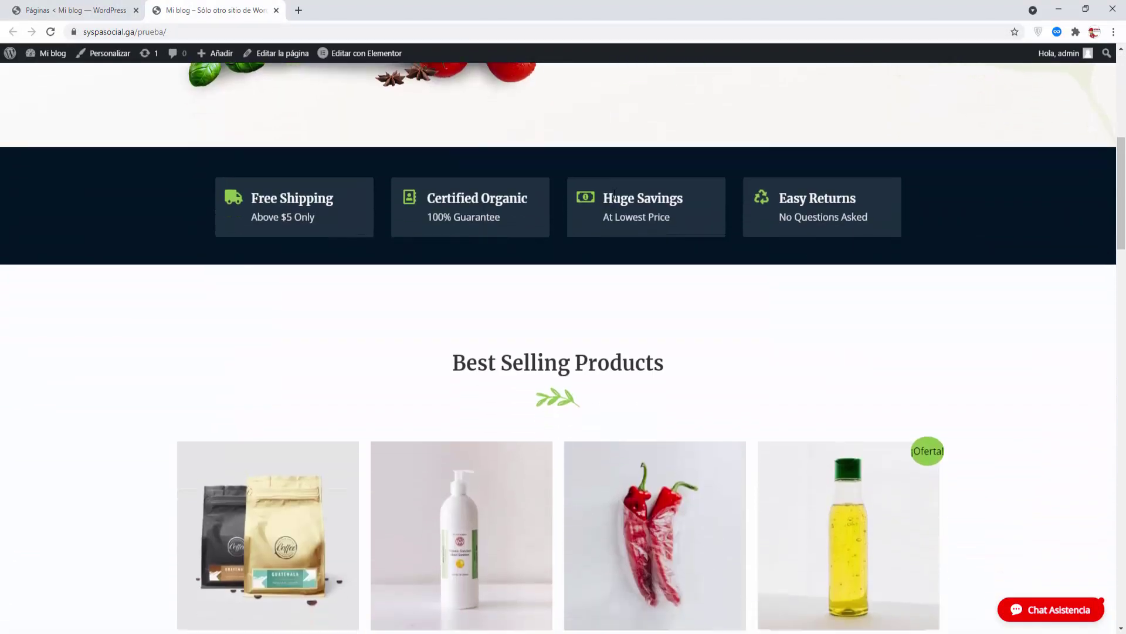
scroll(614, 194, down, 10)
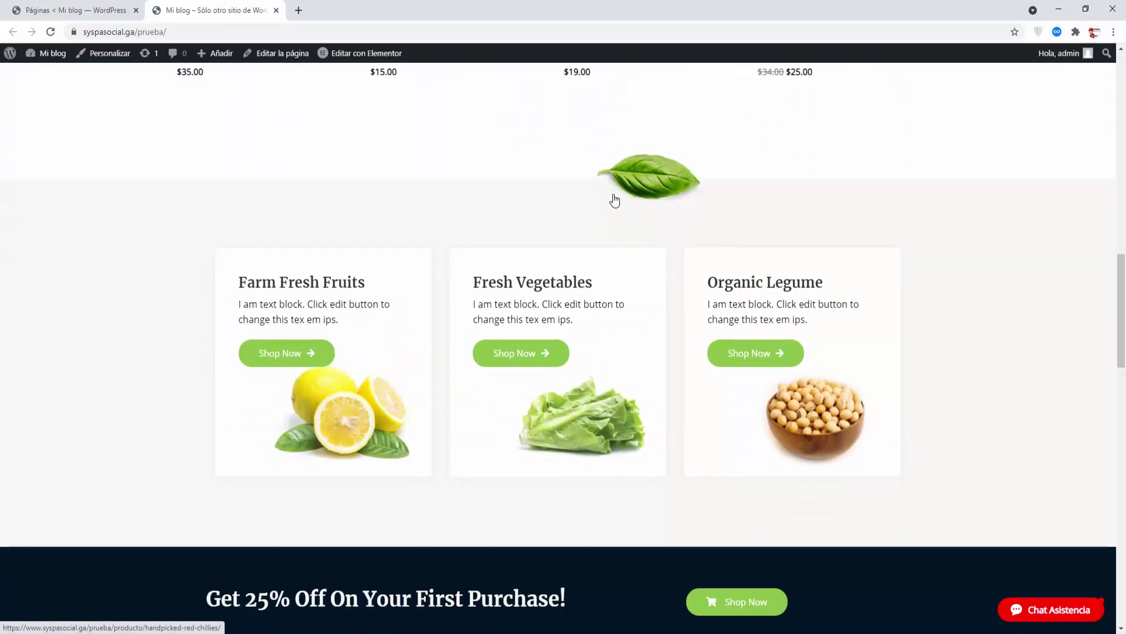
scroll(613, 201, down, 16)
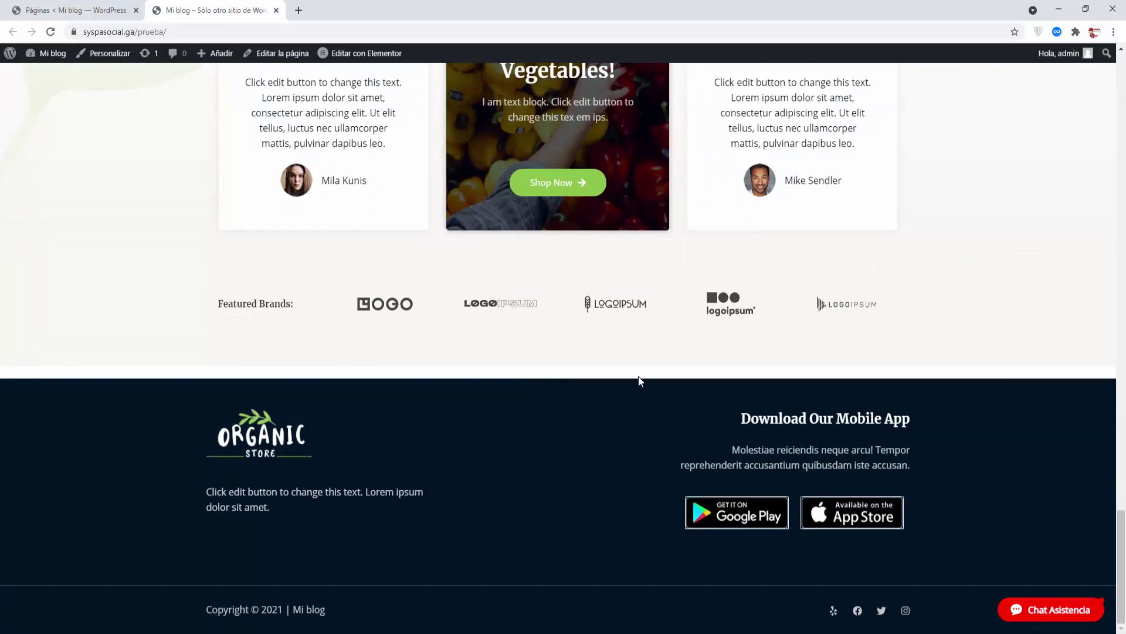
scroll(639, 390, up, 9)
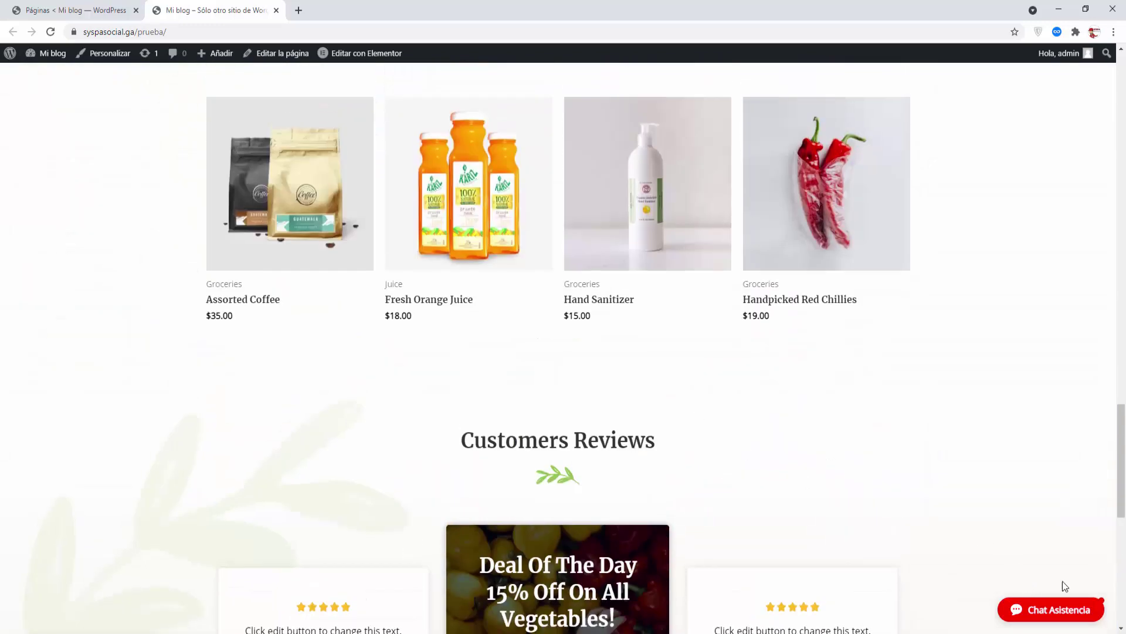
scroll(975, 505, up, 20)
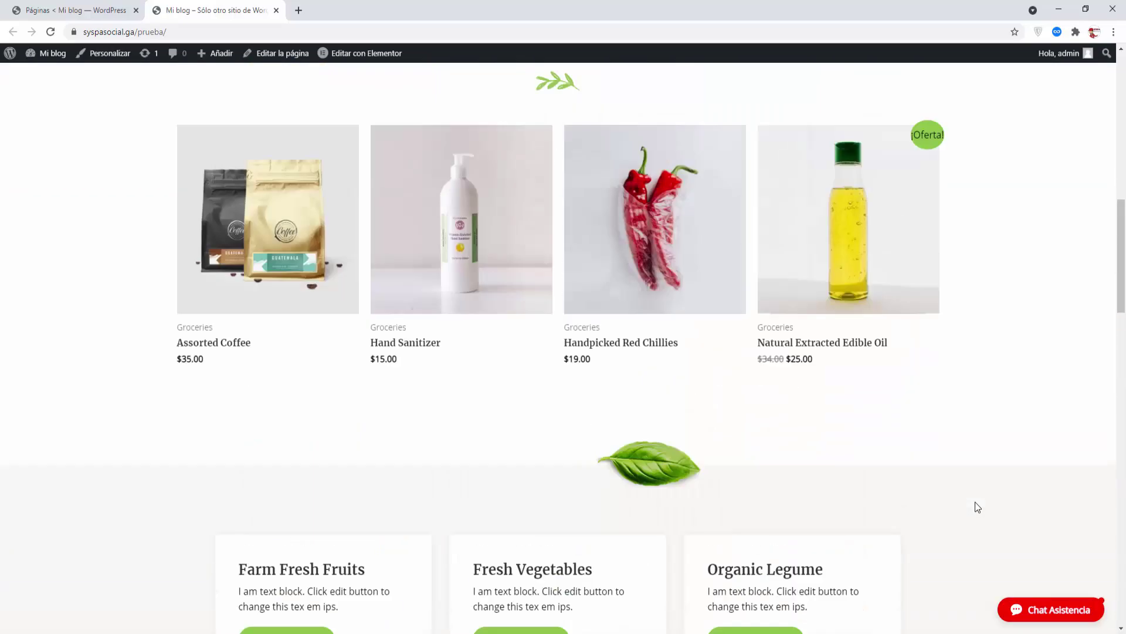
scroll(975, 501, up, 8)
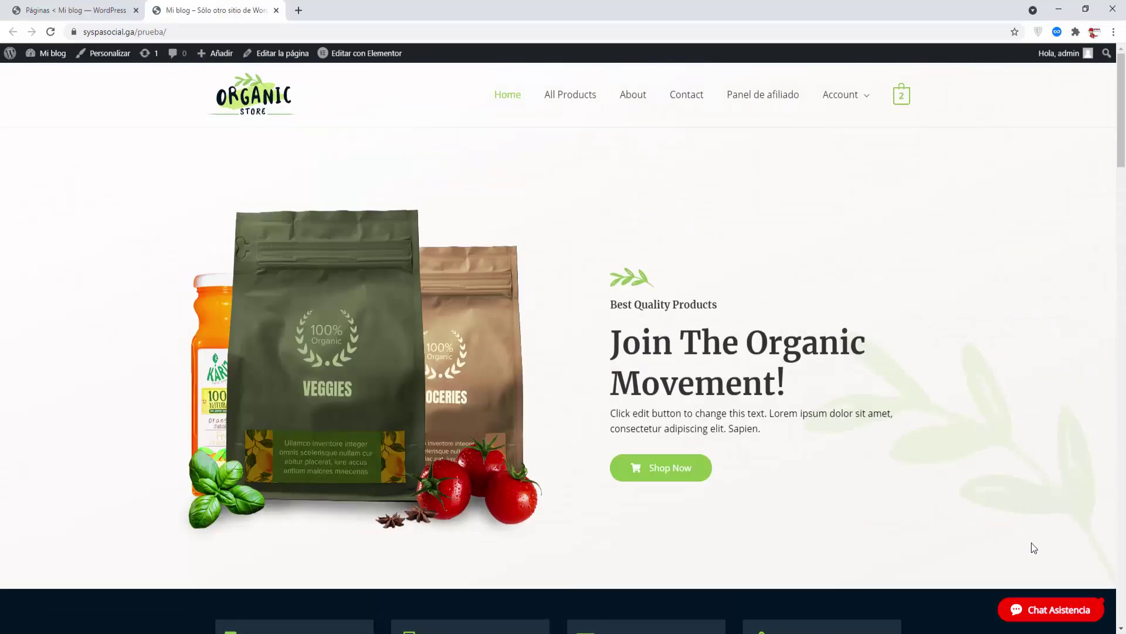
- Expand the Chat Asistencia bubble, start the Telegram conversation from it, and send the message "Hola SYSPA"
click(1043, 610)
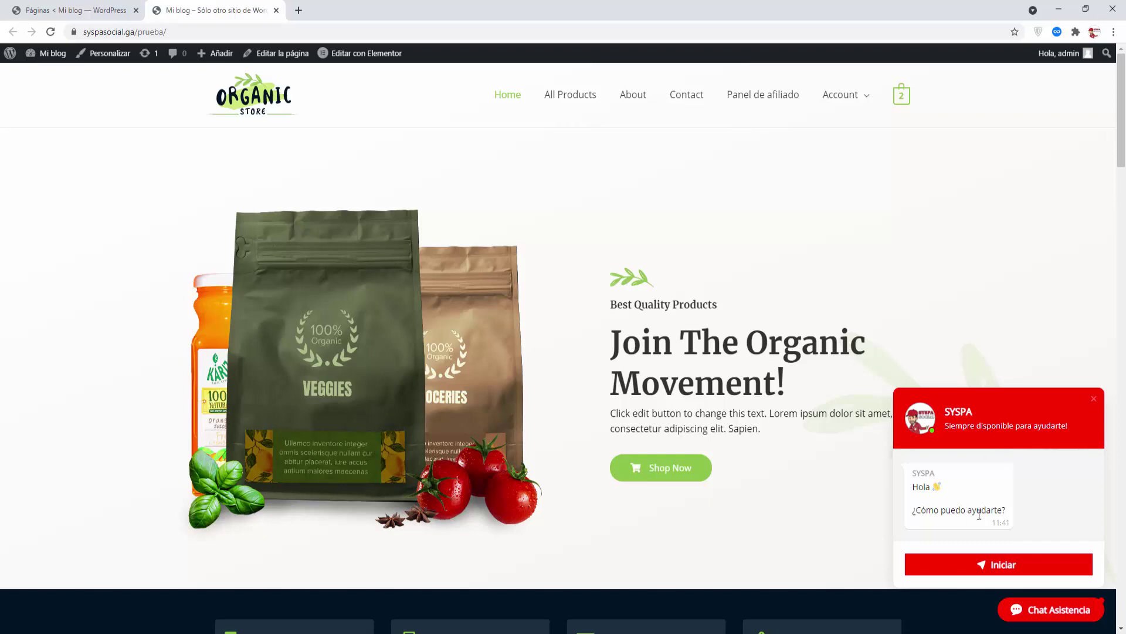
click(999, 564)
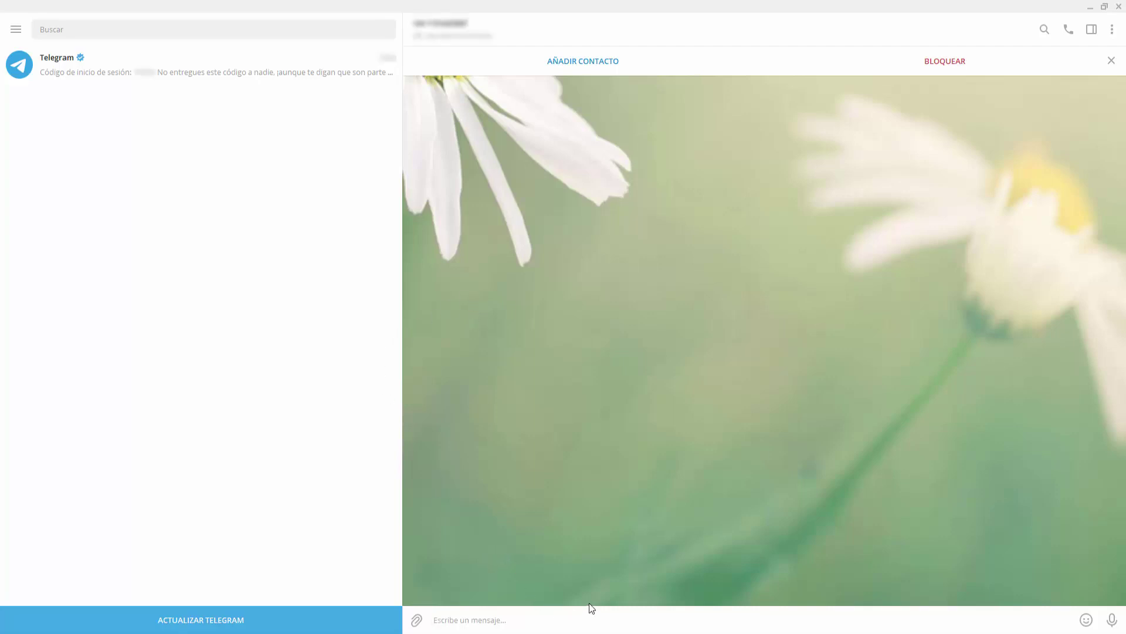
text(Hola SYSPA)
key(Return)
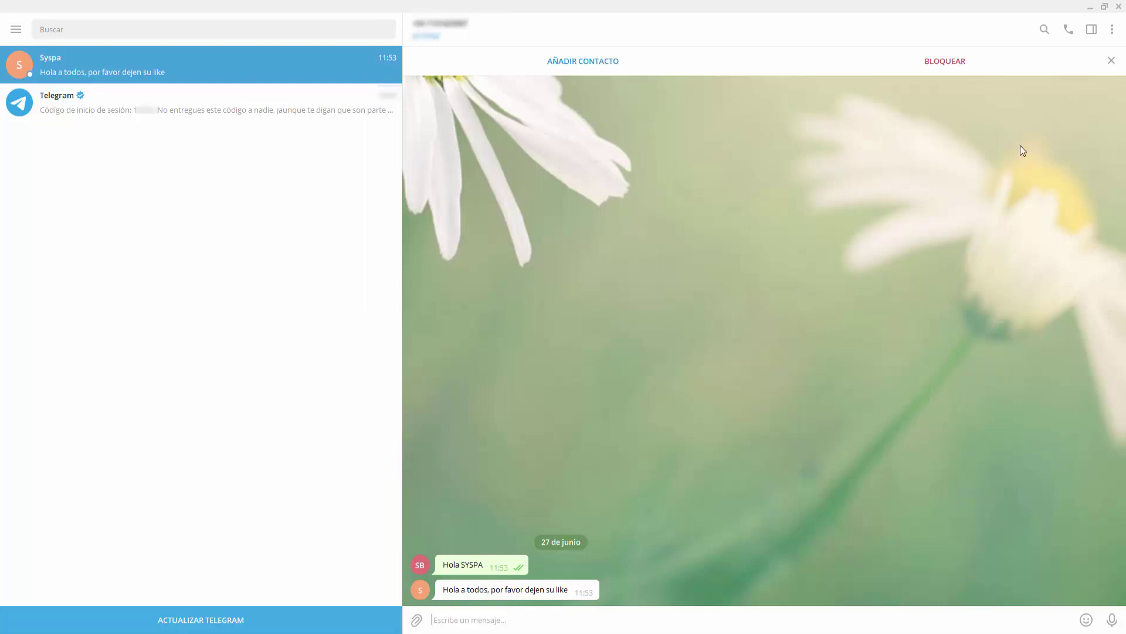
- Close Telegram and the leftover window over the browser, and dismiss the SYSPA chat popup on the site
click(1118, 8)
click(460, 13)
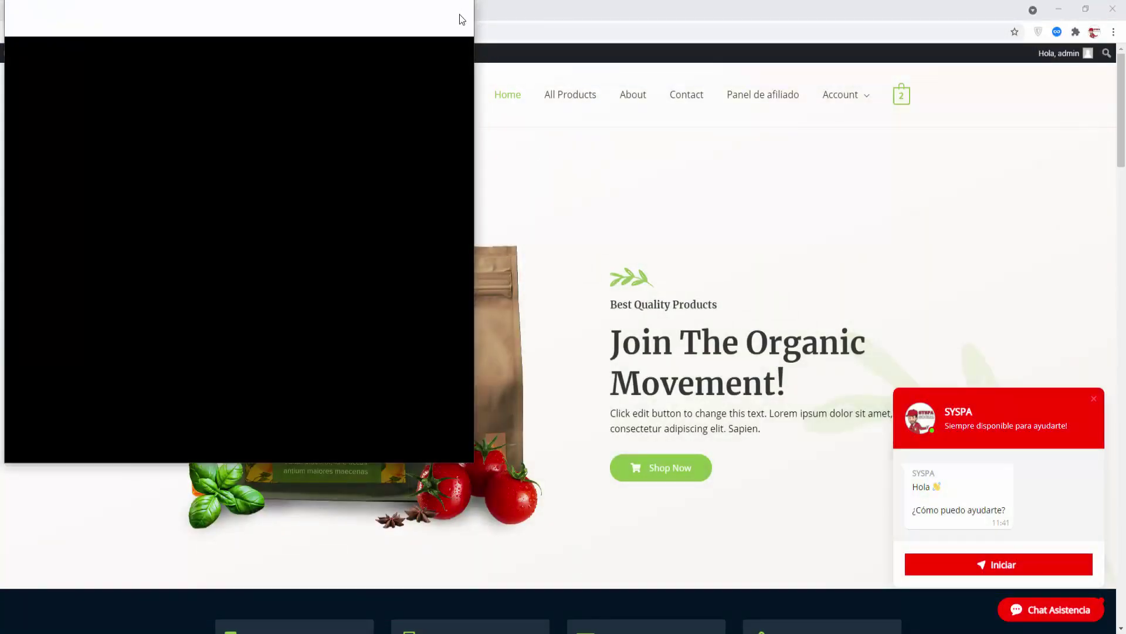
click(1093, 398)
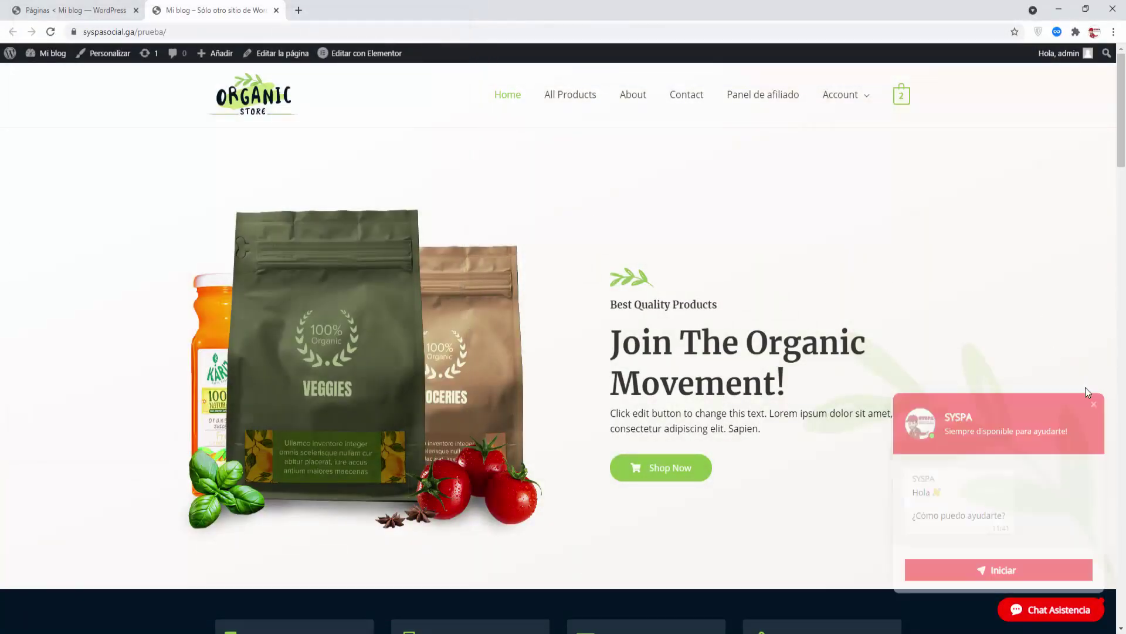